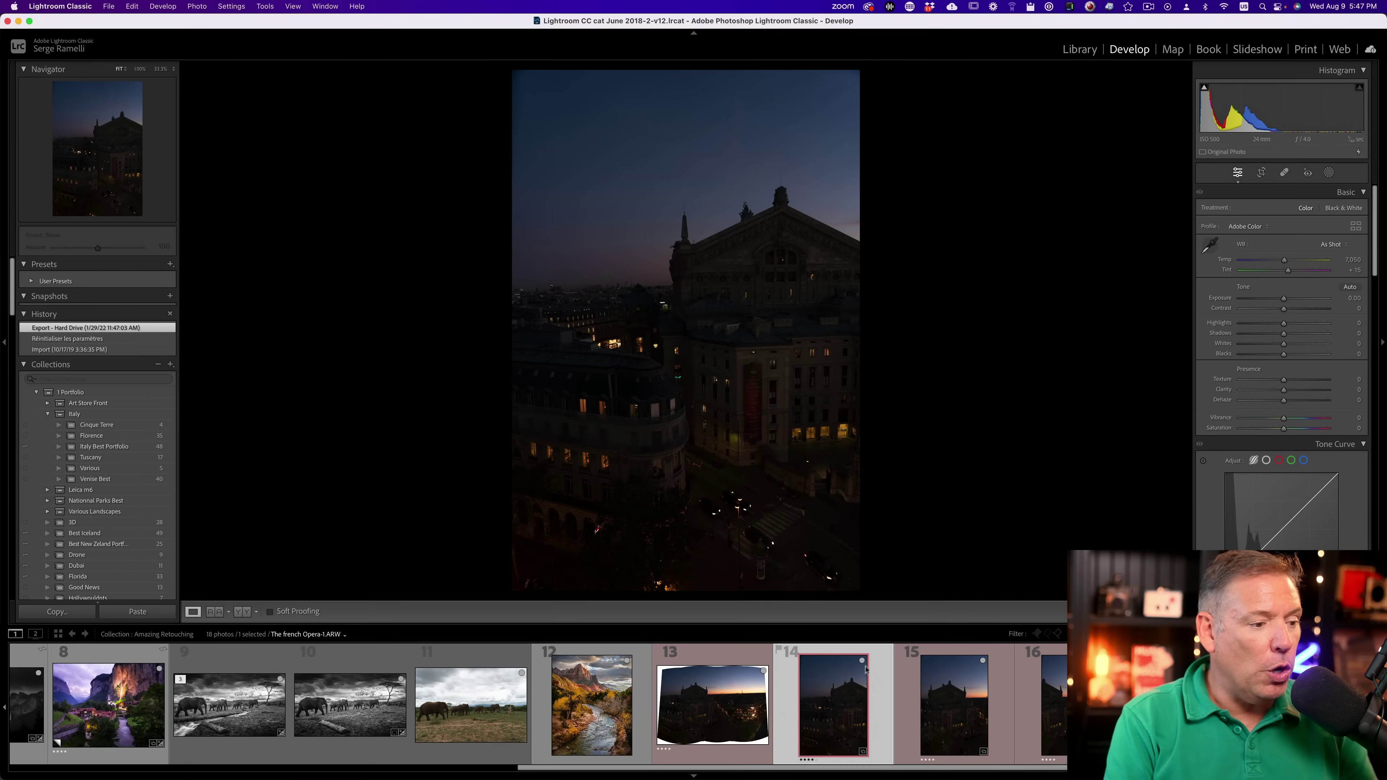
Step: Step through the five Opera frames, from the dark first frame to the last sunset frame
{"action": "left_click", "coordinate": [959, 682]}
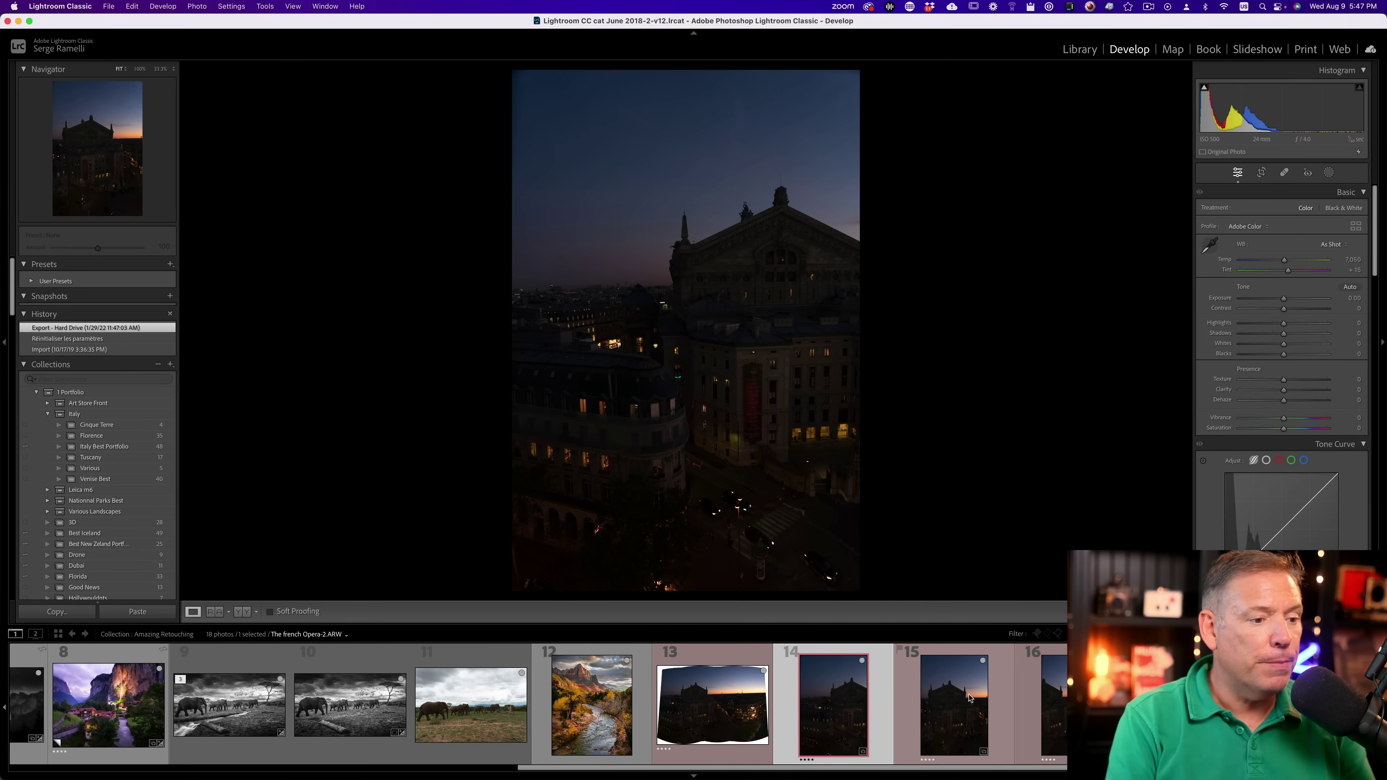
{"action": "left_click", "coordinate": [959, 682]}
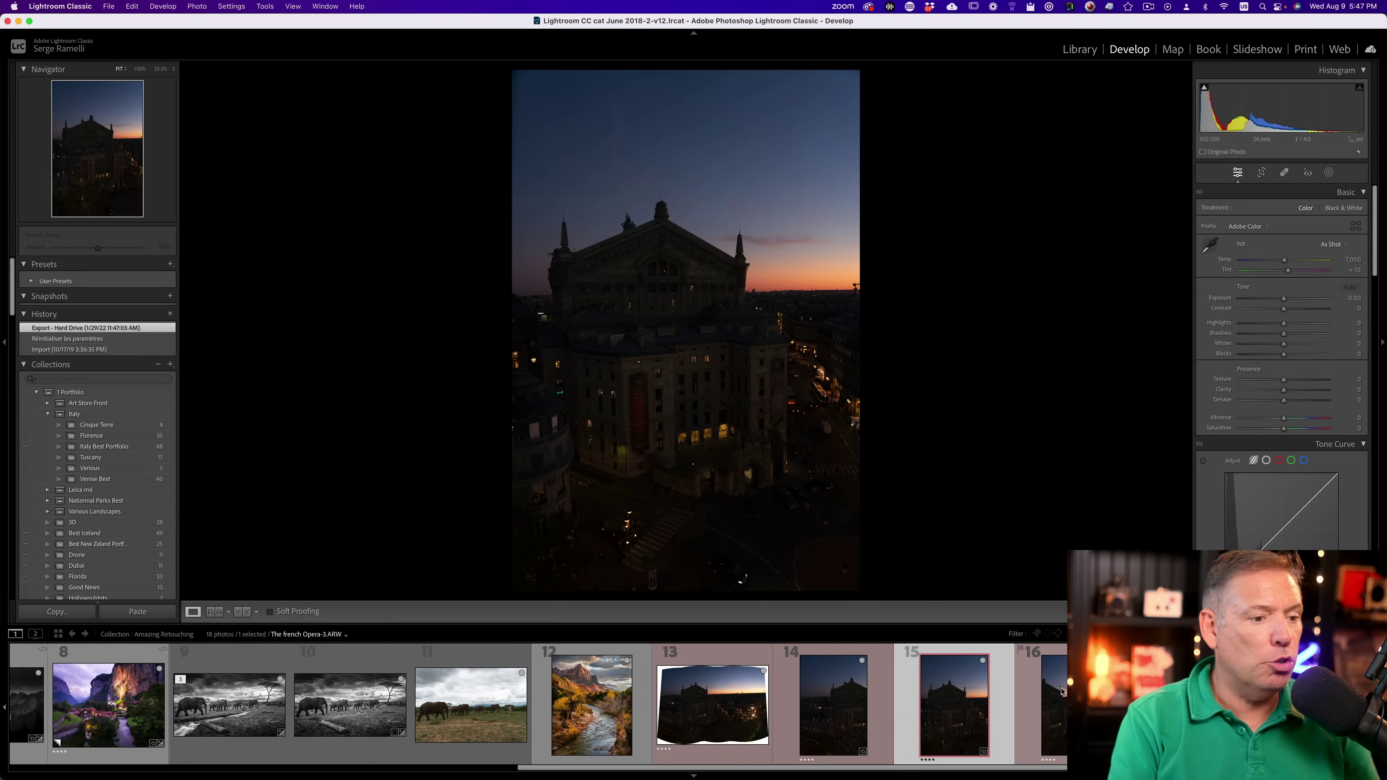
{"action": "left_click", "coordinate": [1062, 691]}
{"action": "left_click", "coordinate": [1209, 689]}
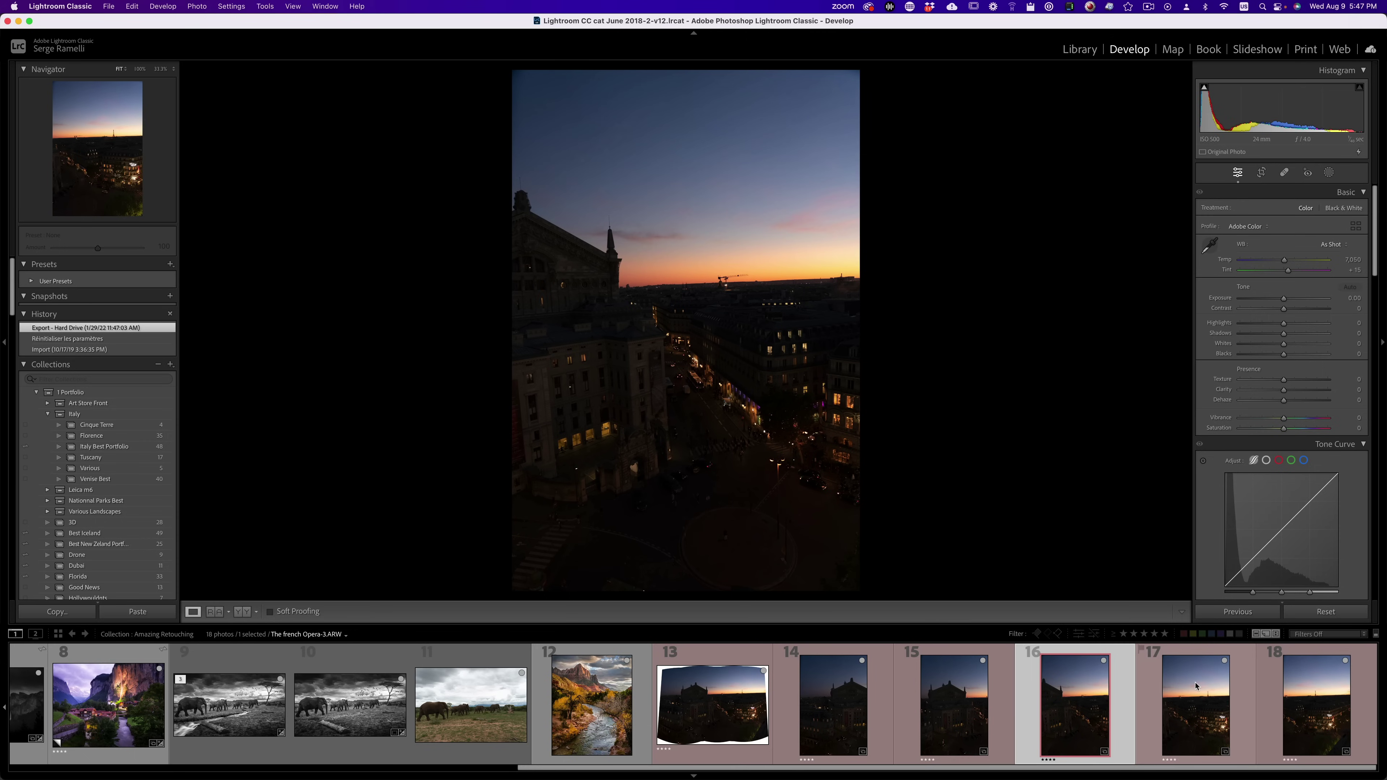
{"action": "left_click", "coordinate": [1316, 694]}
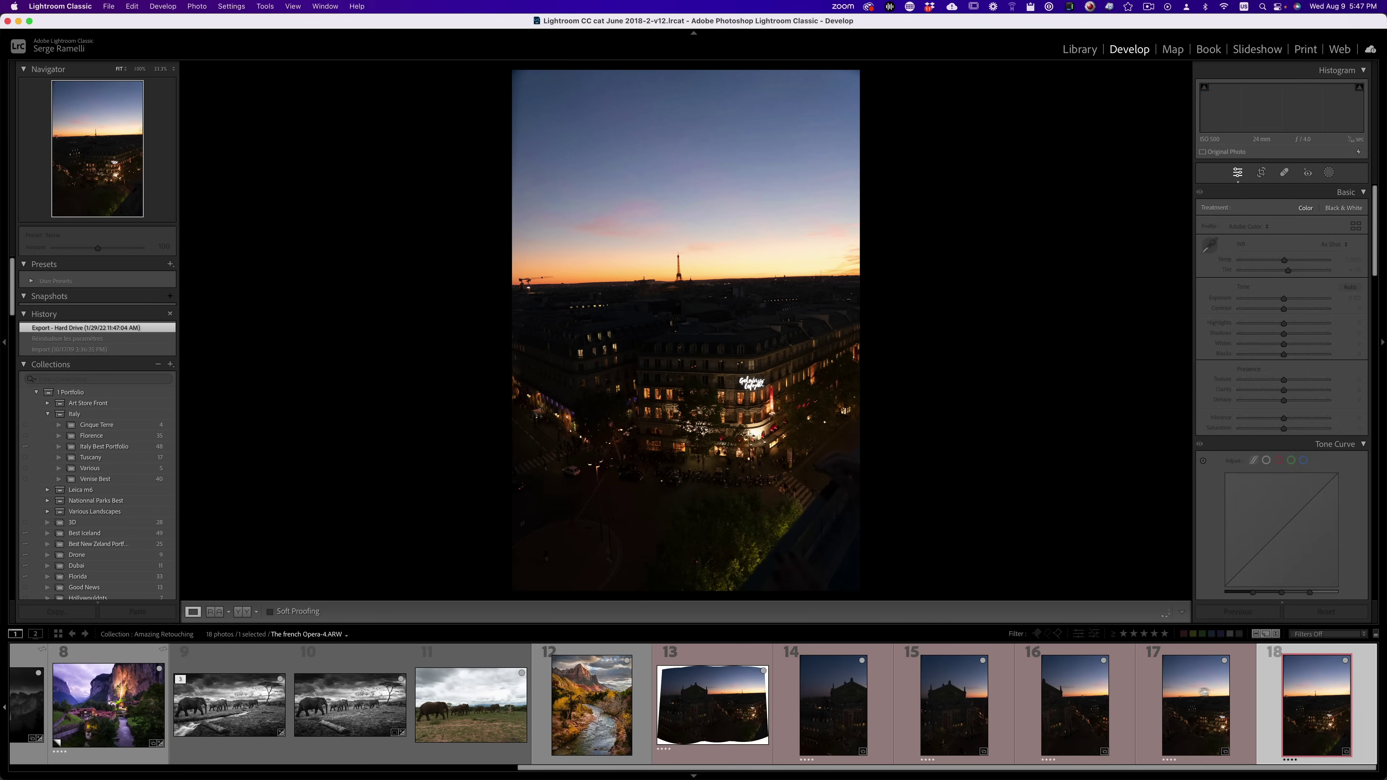
{"action": "left_click", "coordinate": [846, 691]}
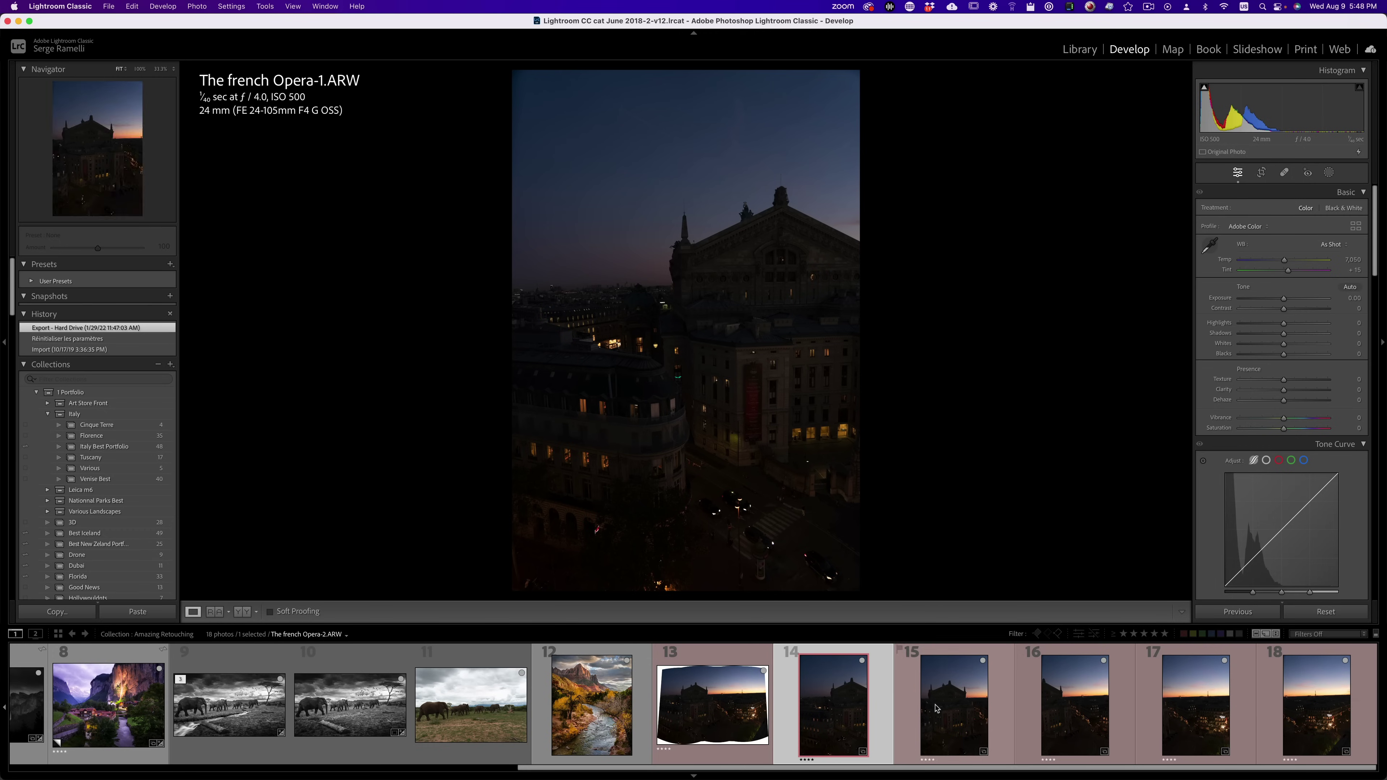
Step: Review the frames again, then select all five Opera frames (14 through 18)
{"action": "left_click", "coordinate": [948, 701]}
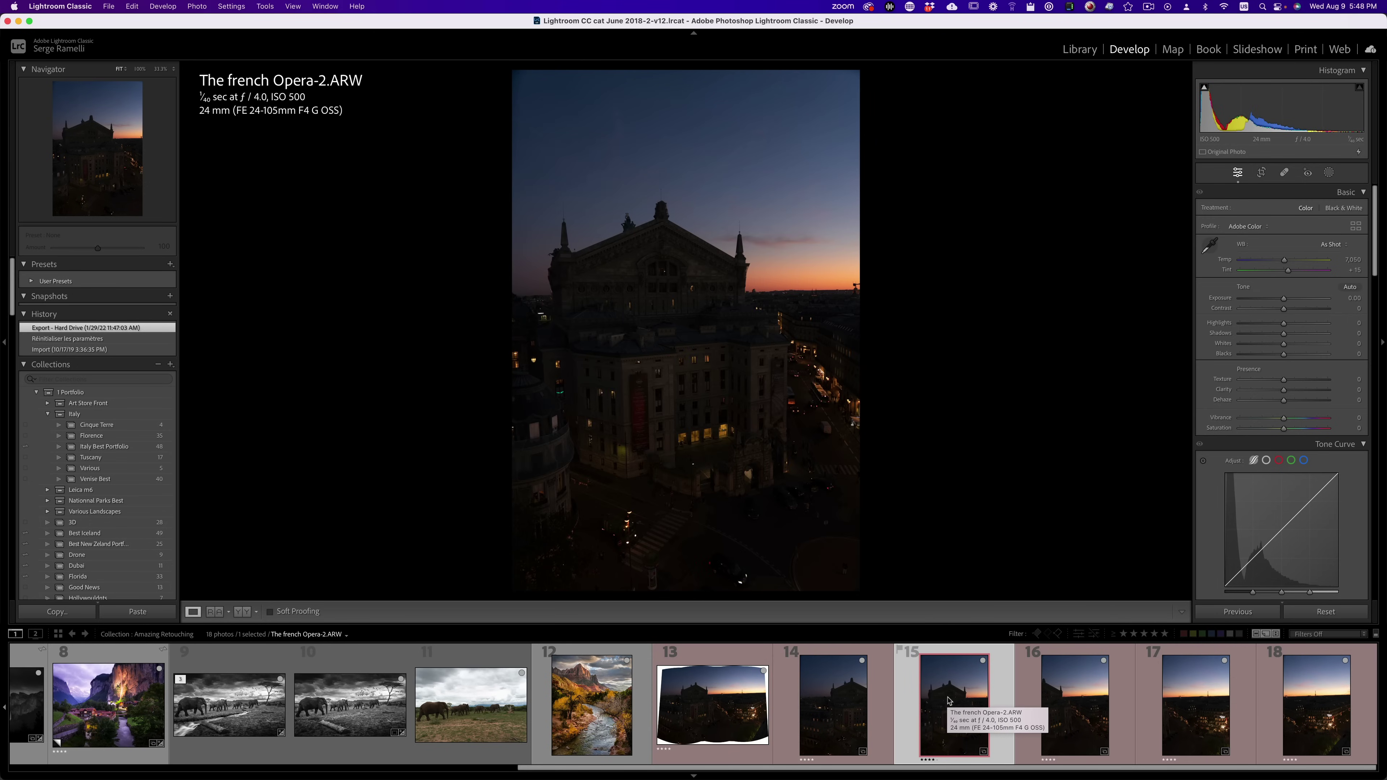
{"action": "left_click", "coordinate": [1087, 710]}
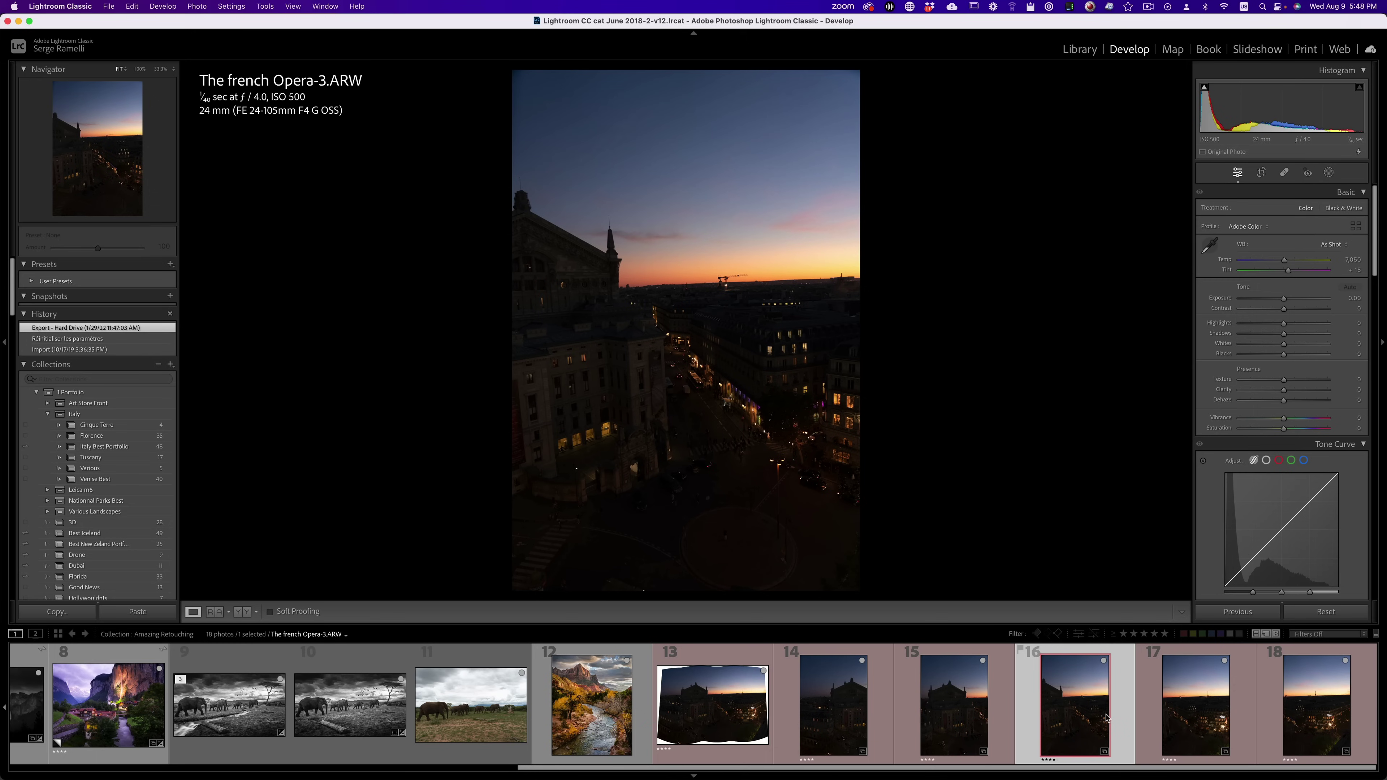
{"action": "left_click", "coordinate": [1192, 720]}
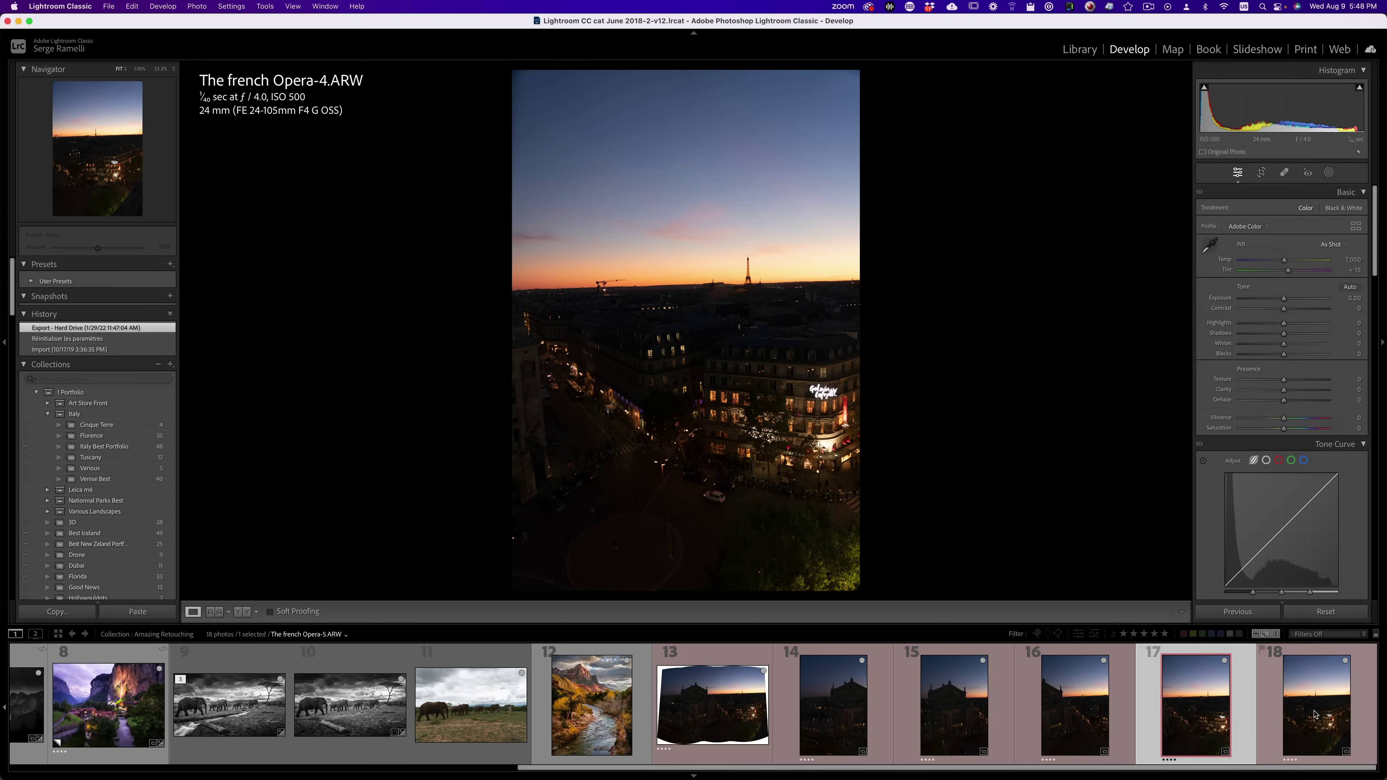
{"action": "left_click", "coordinate": [1314, 713]}
{"action": "left_click", "coordinate": [847, 721]}
{"action": "left_click", "coordinate": [1315, 719], "text": "shift"}
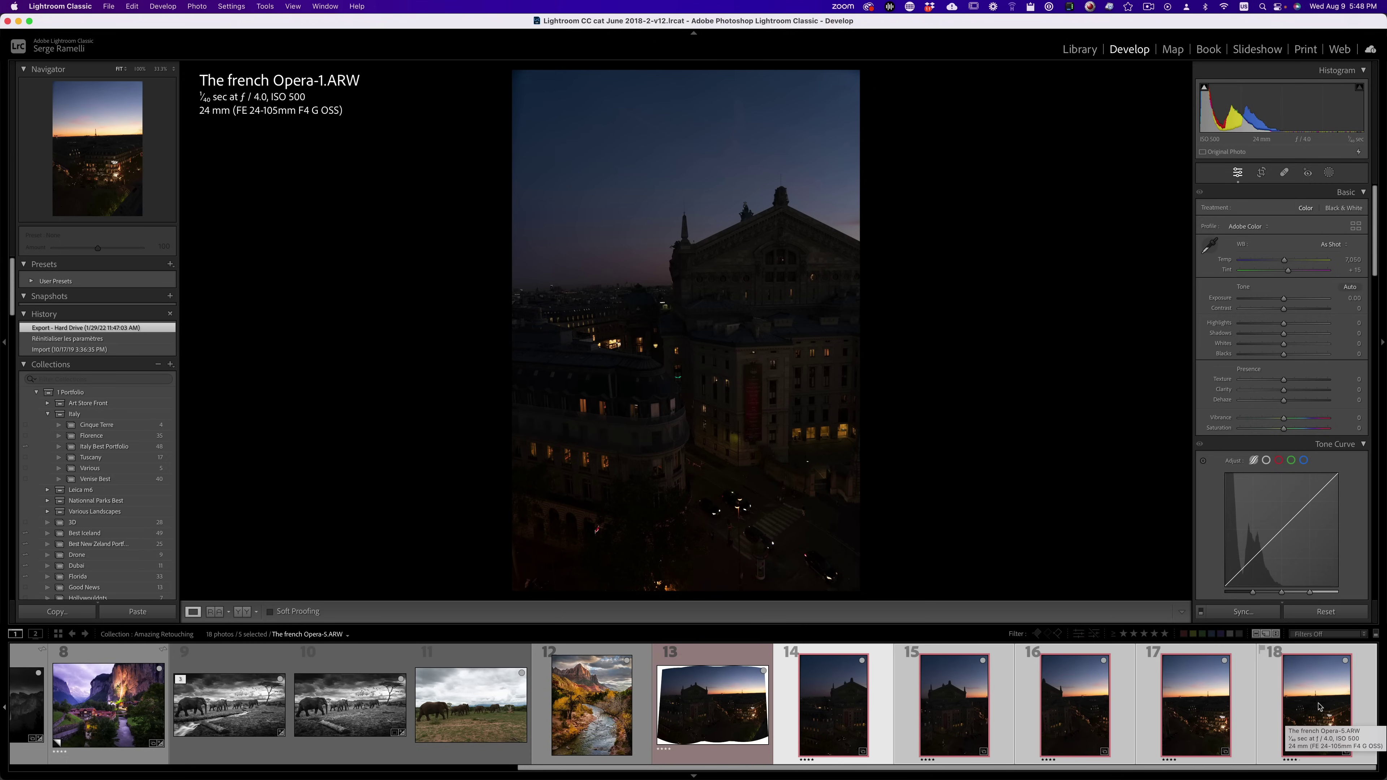
Step: Start a Photo Merge panorama of the selected photos with Auto Settings on
{"action": "right_click", "coordinate": [1315, 681]}
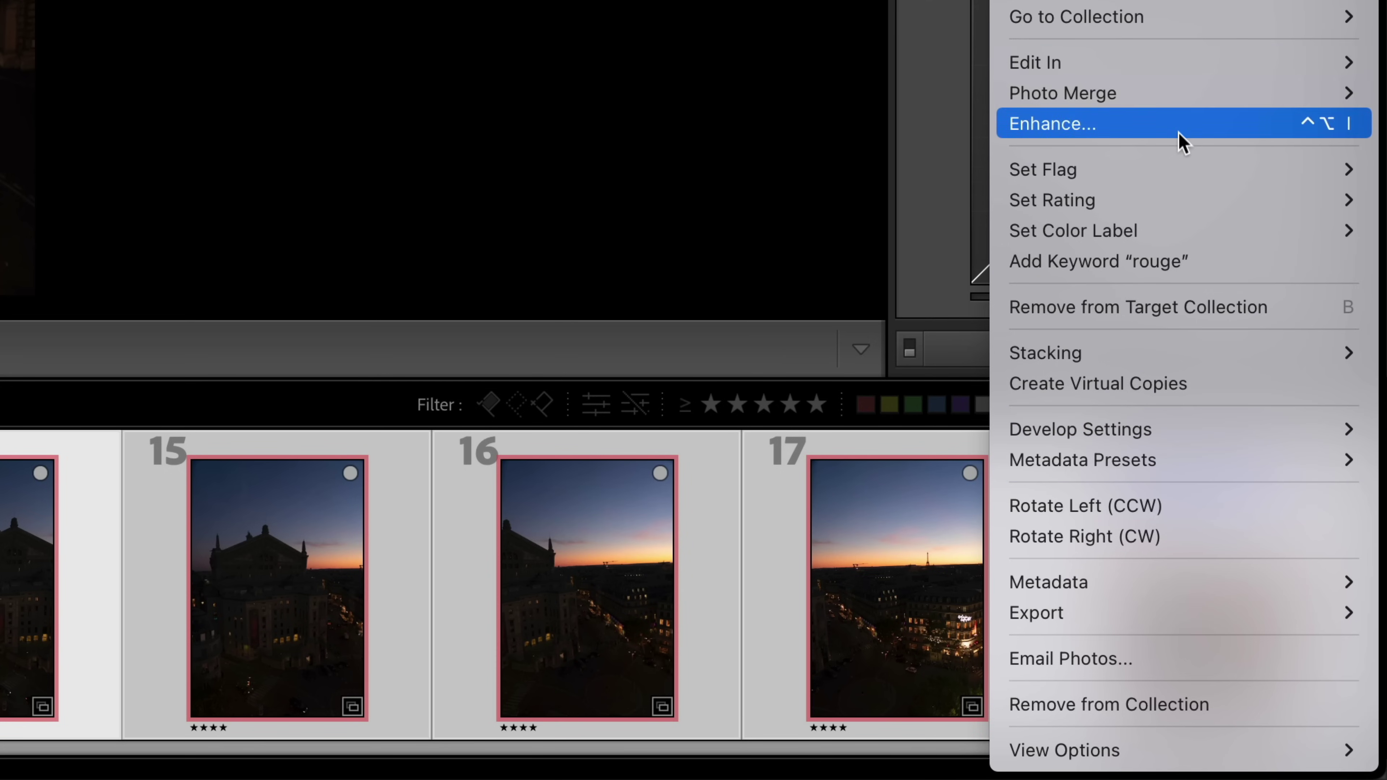
{"action": "mouse_move", "coordinate": [1185, 102]}
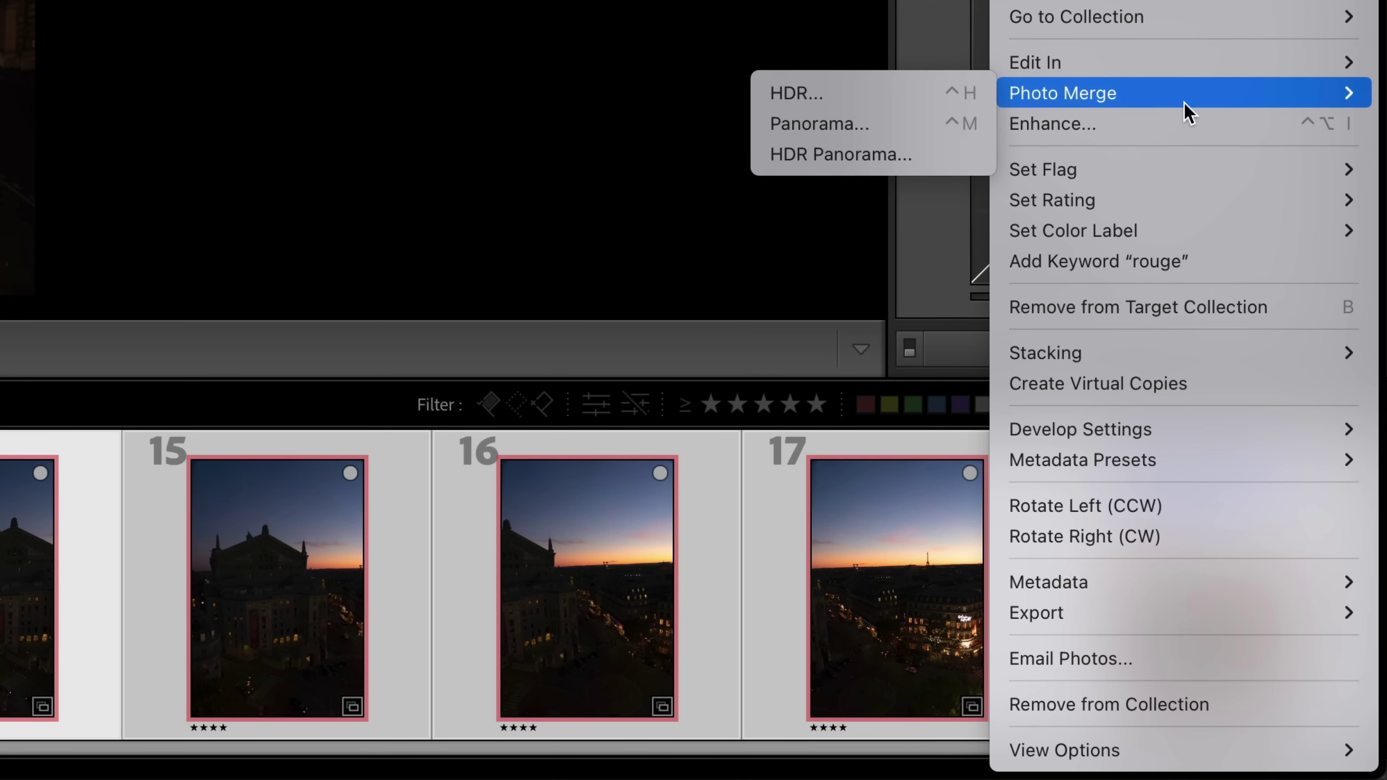
{"action": "left_click", "coordinate": [953, 131]}
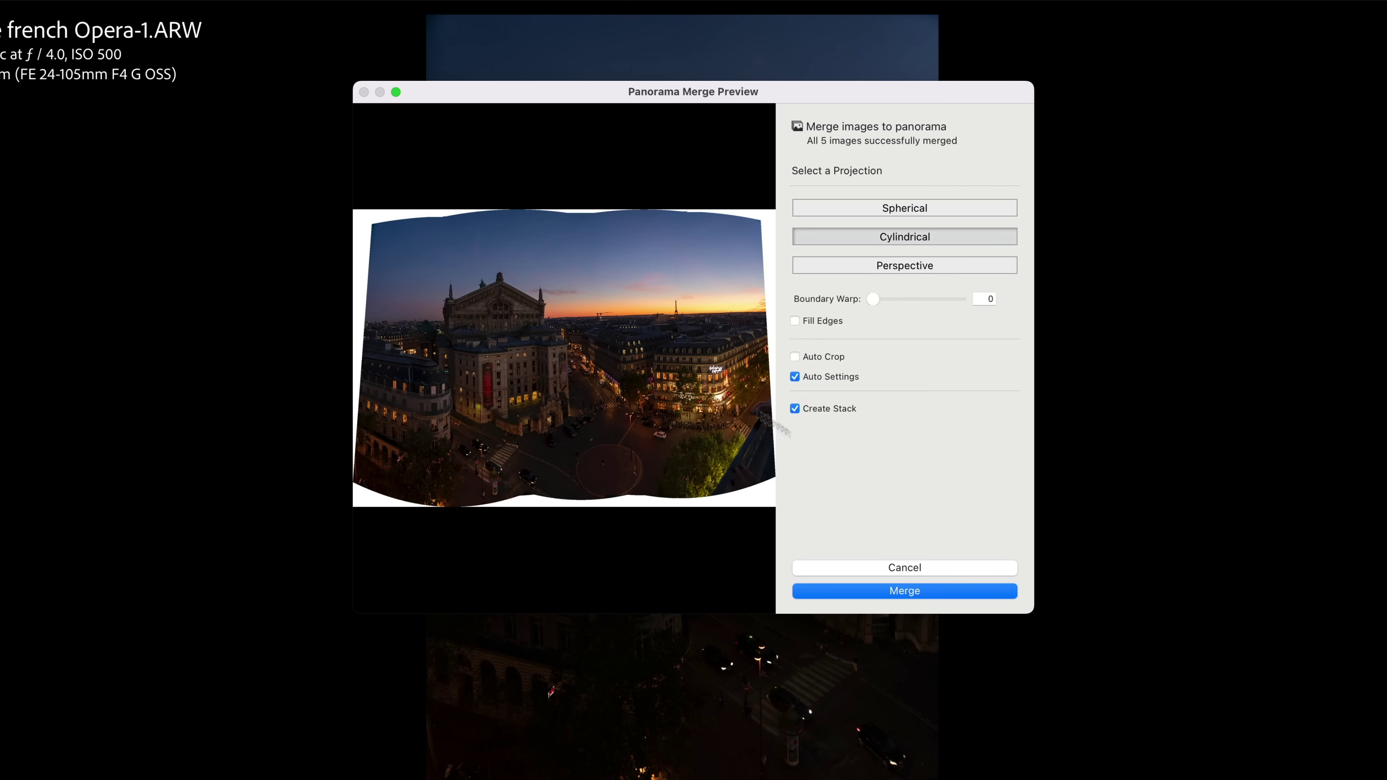
{"action": "left_click", "coordinate": [830, 379]}
{"action": "left_click", "coordinate": [830, 378]}
Step: Compare Perspective, Spherical and Cylindrical projections, then merge using Cylindrical
{"action": "left_click", "coordinate": [911, 267]}
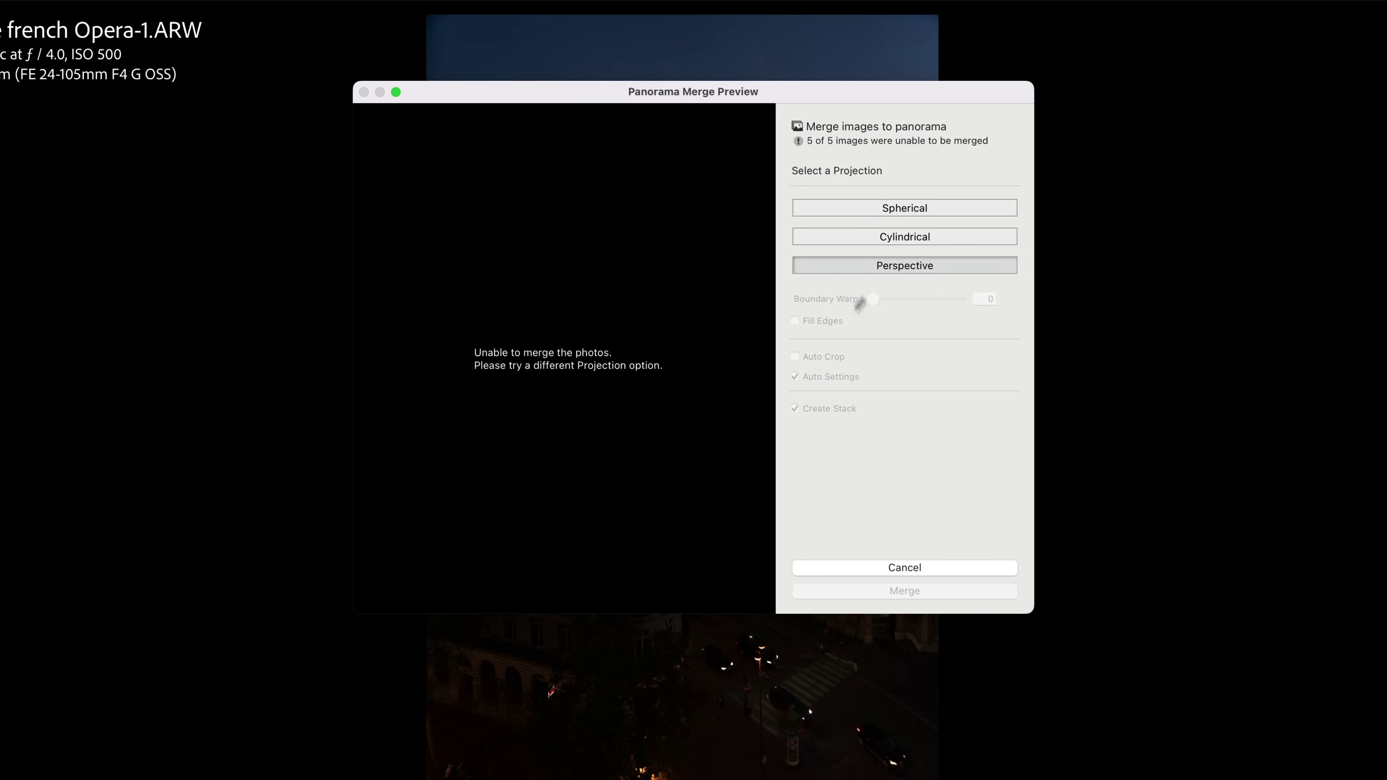
{"action": "left_click", "coordinate": [897, 236]}
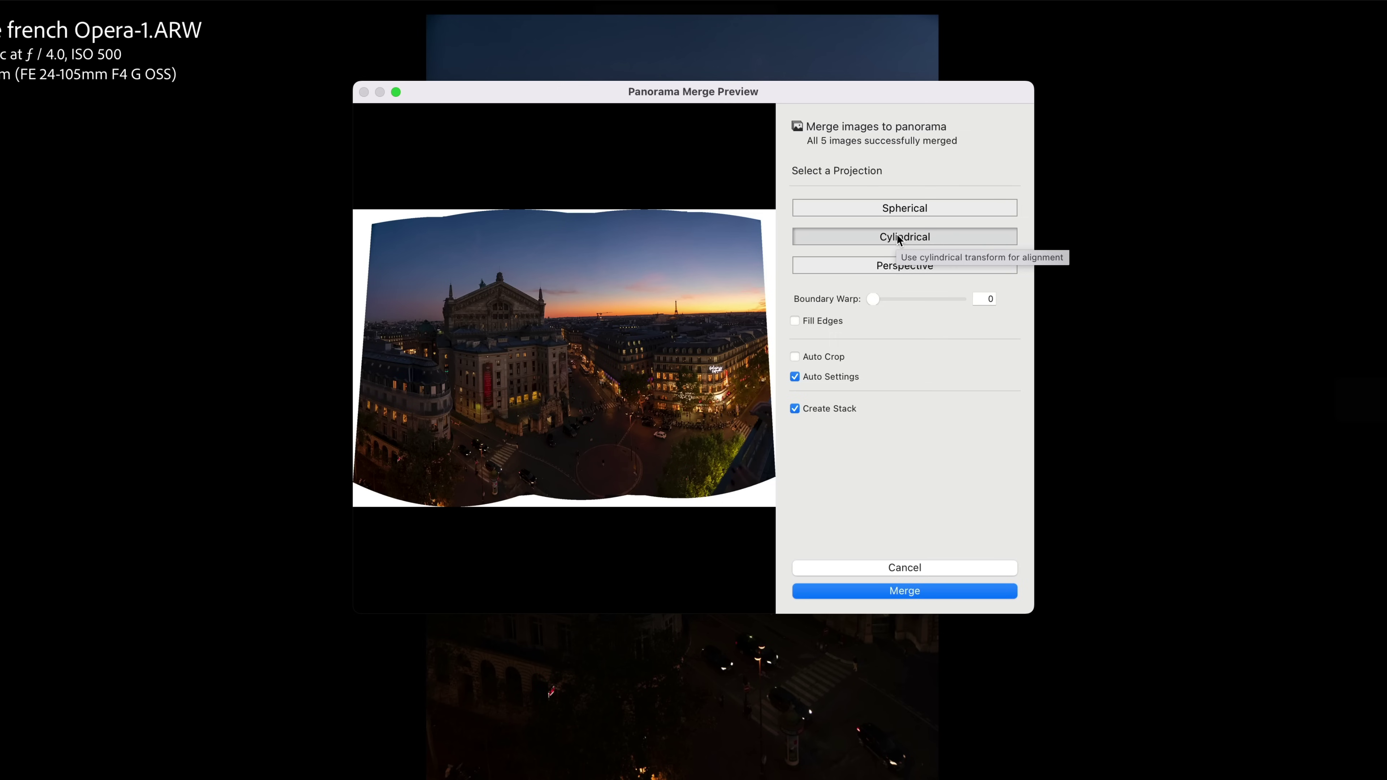
{"action": "left_click", "coordinate": [910, 208]}
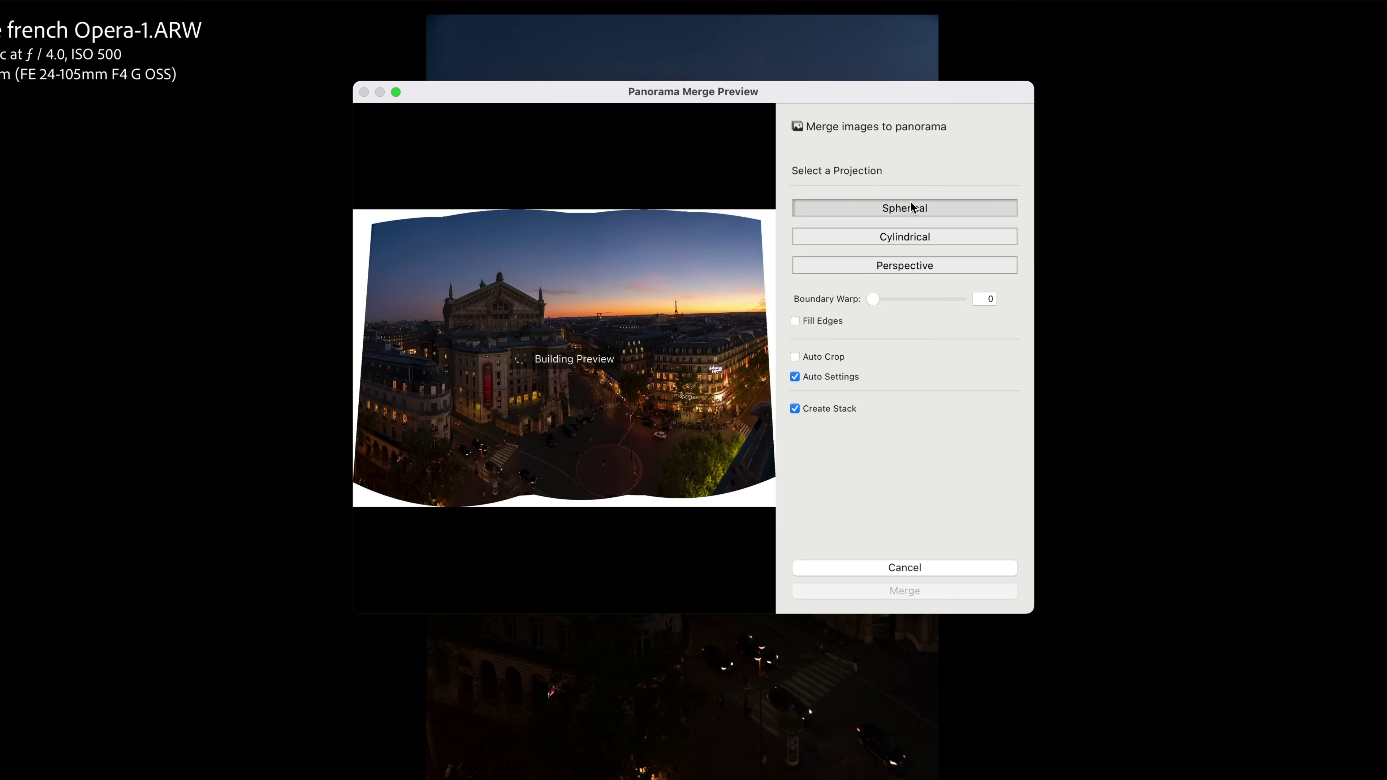
{"action": "left_click", "coordinate": [909, 239]}
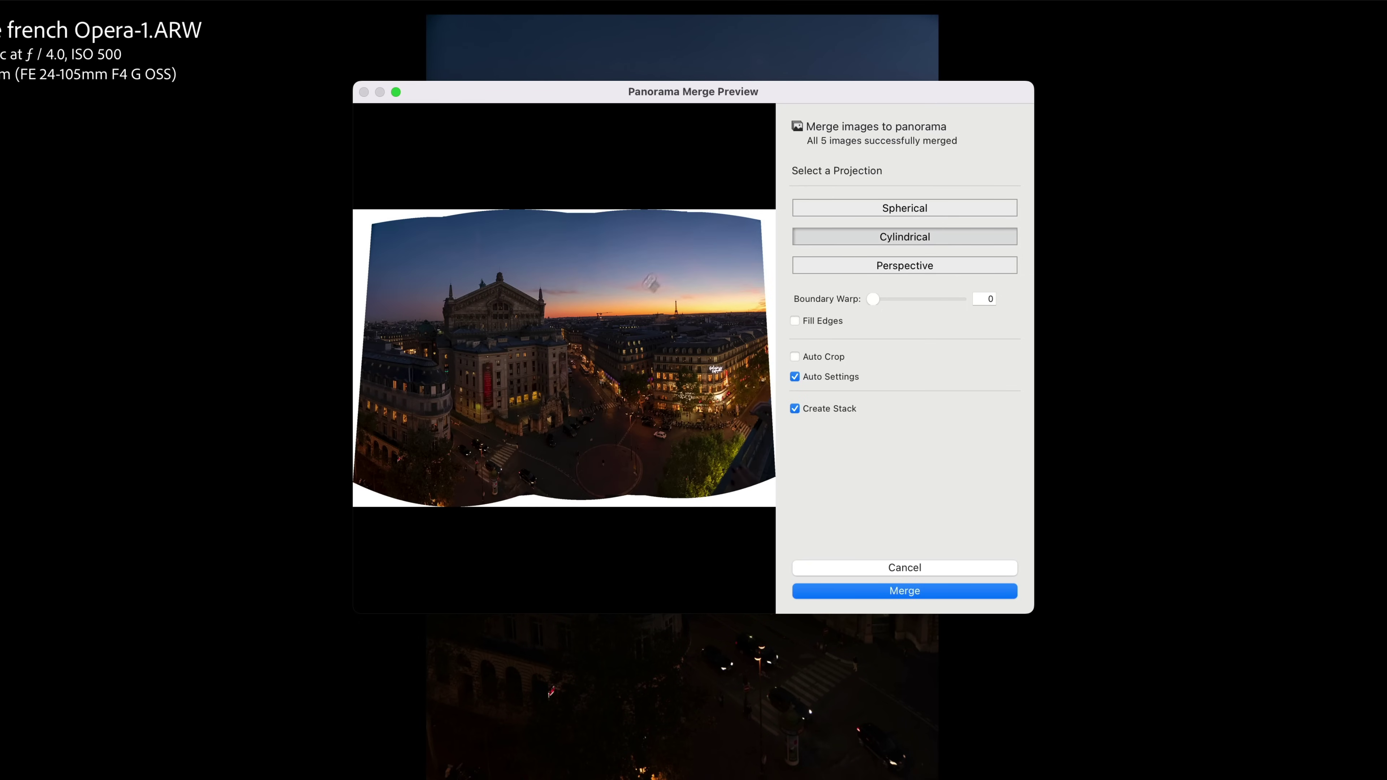
{"action": "left_click", "coordinate": [893, 210]}
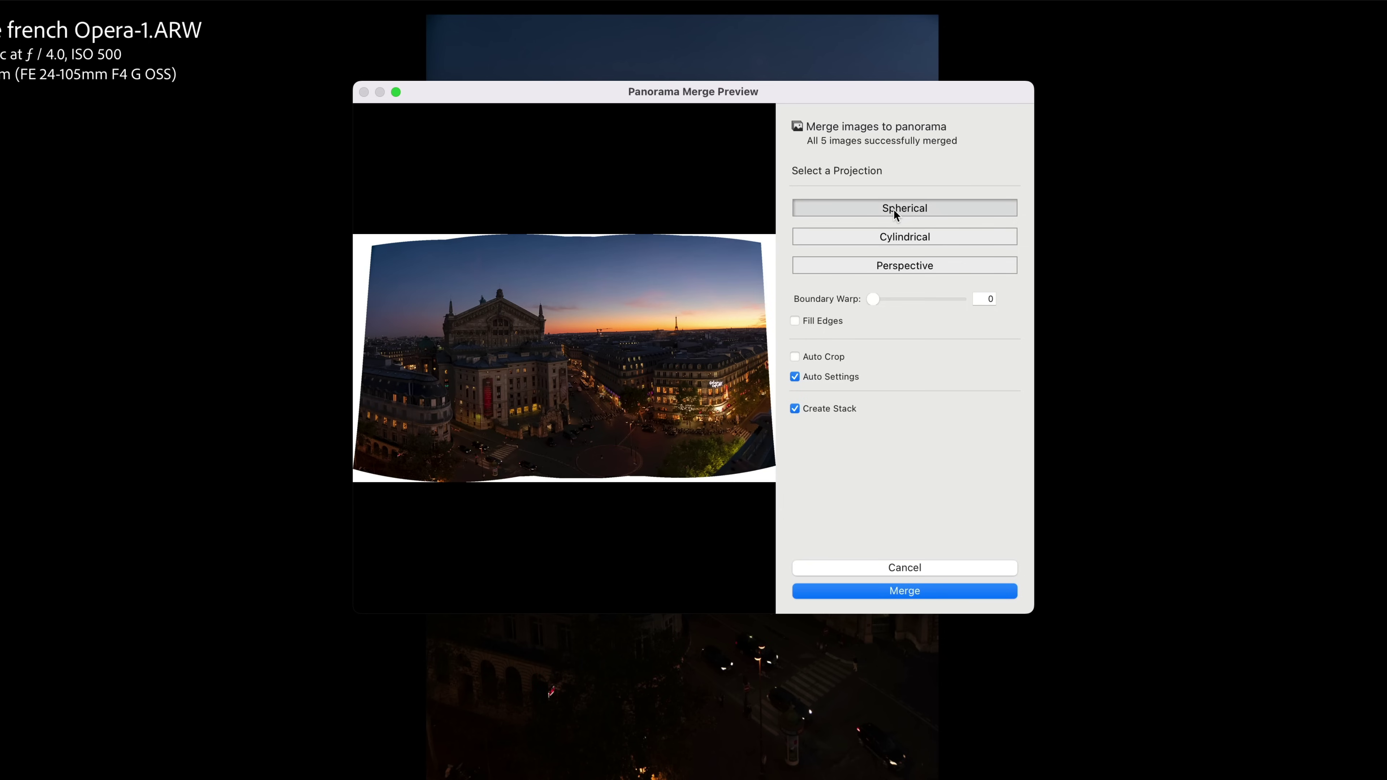
{"action": "left_click", "coordinate": [904, 236]}
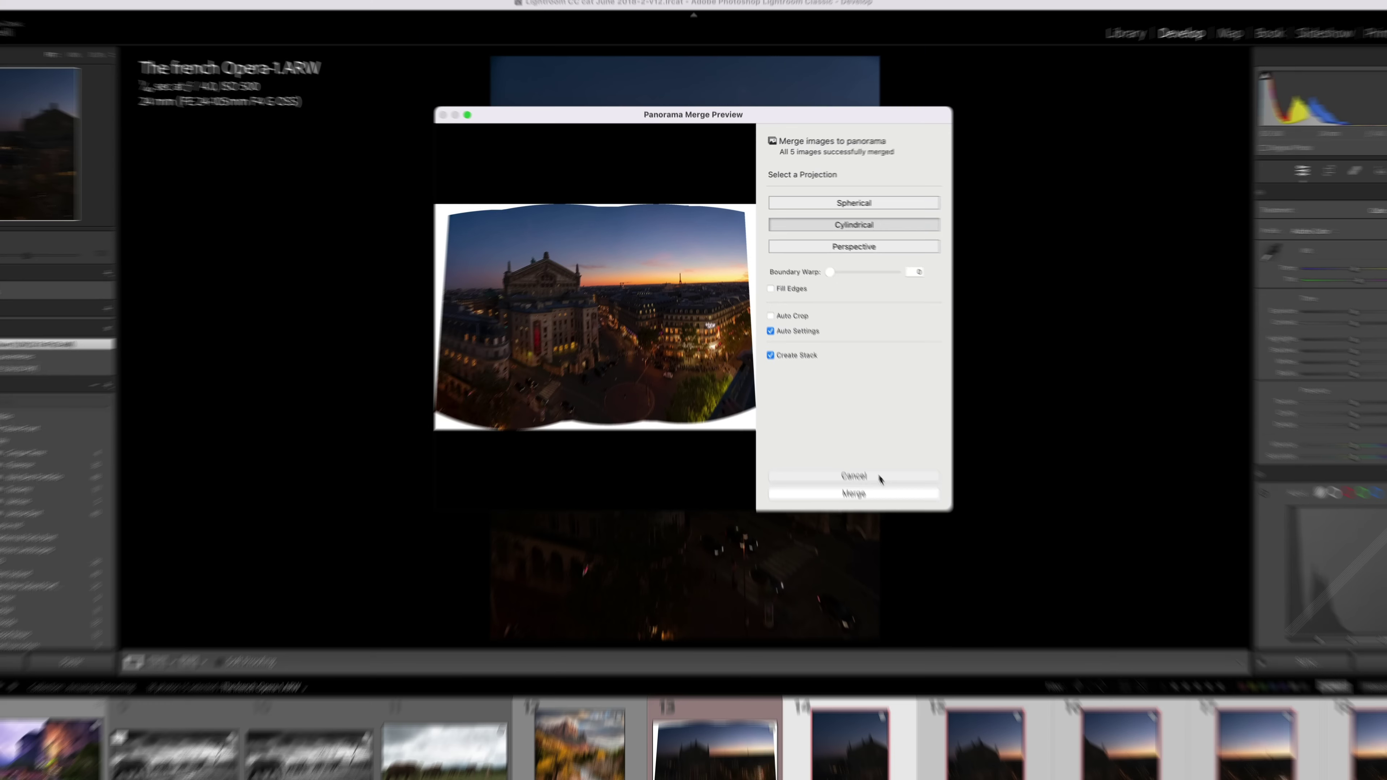
{"action": "left_click", "coordinate": [853, 493]}
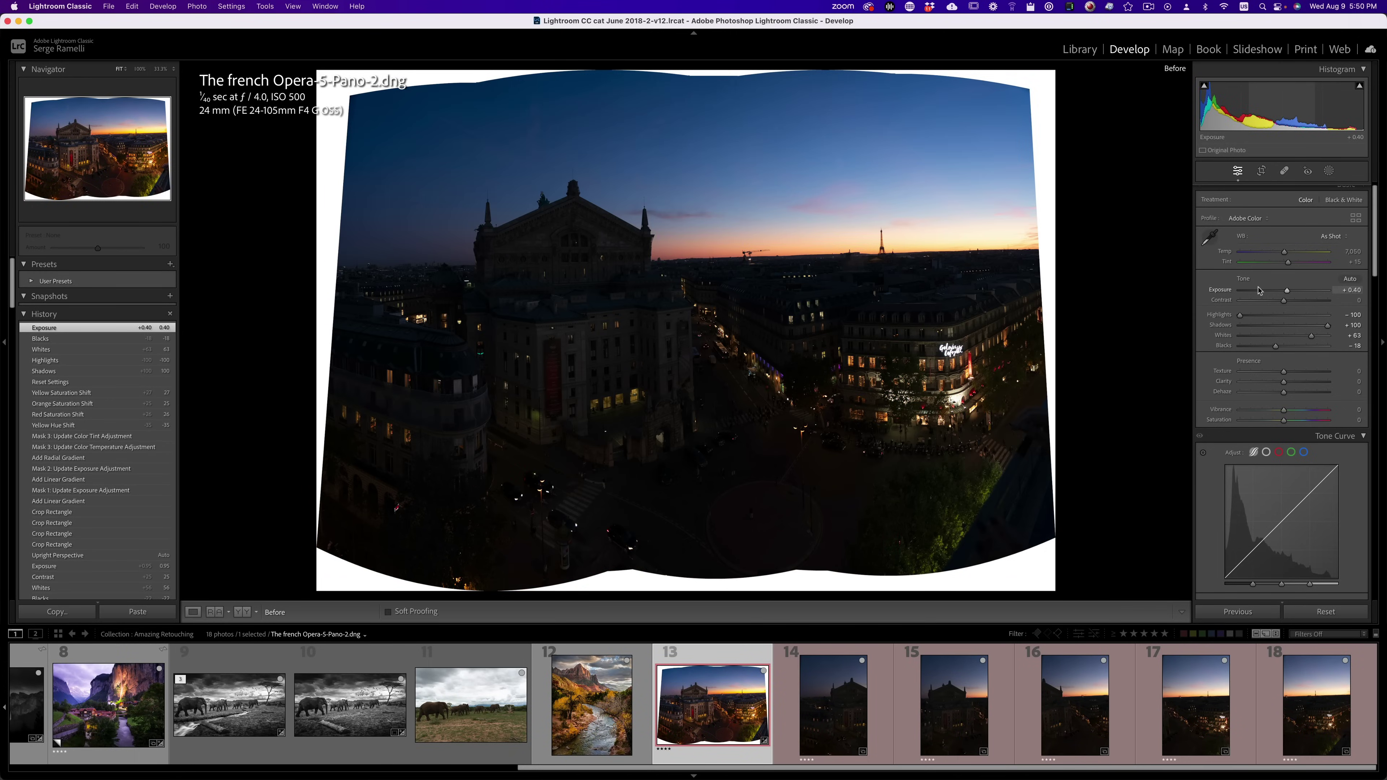
Step: Show the After view, raise Exposure to +0.65, and check the Galeries Lafayette corner at 100%
{"action": "key", "text": "backslash"}
{"action": "key", "text": "backslash"}
{"action": "key", "text": "backslash"}
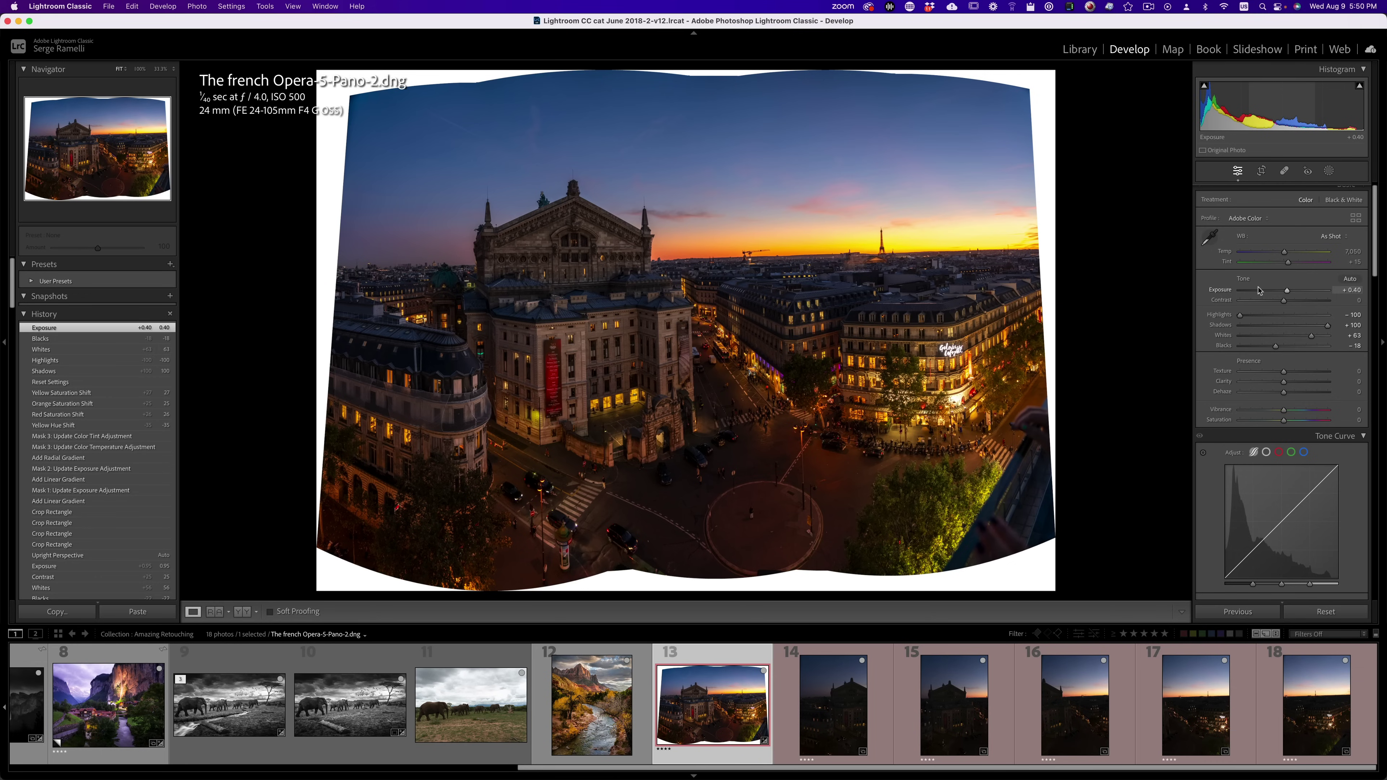
{"action": "left_click_drag", "start_coordinate": [1270, 293], "coordinate": [1292, 297]}
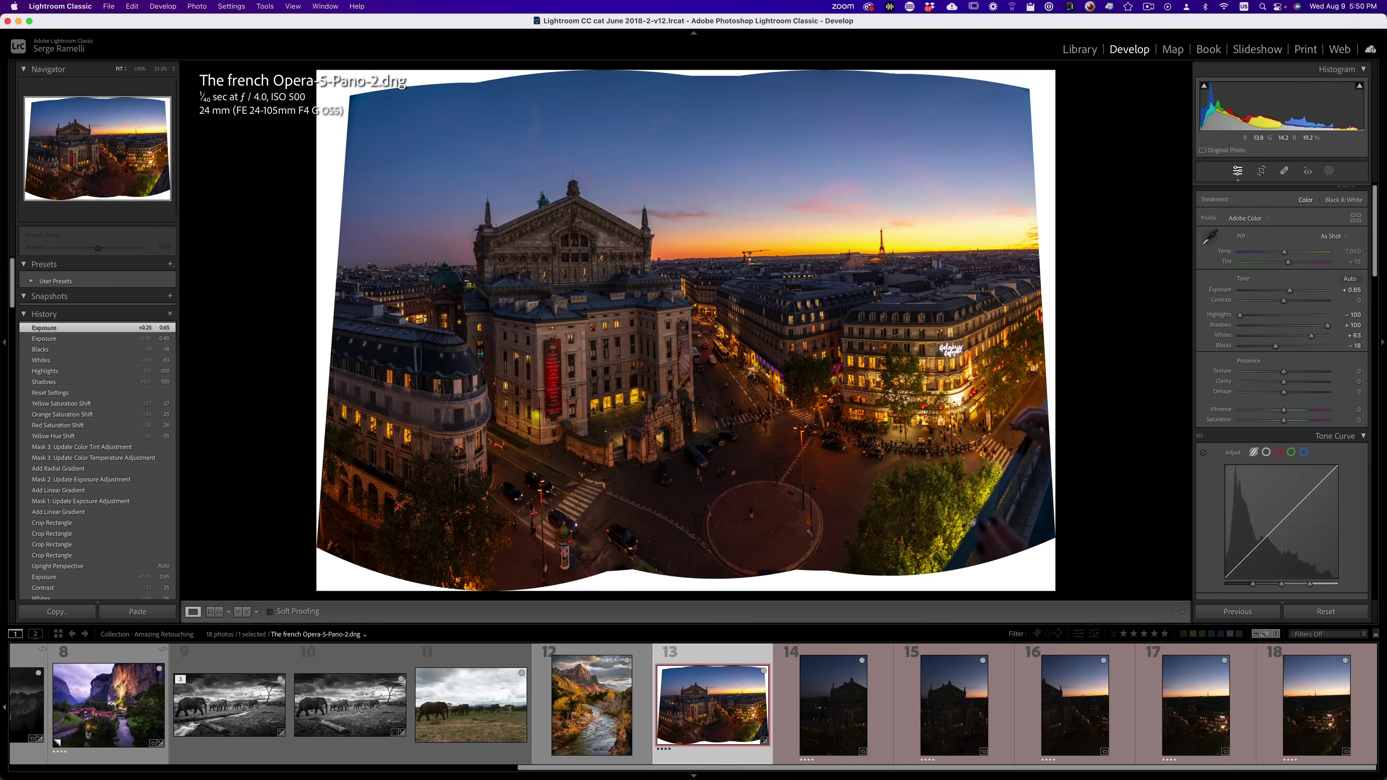
{"action": "left_click", "coordinate": [1058, 382]}
{"action": "left_click", "coordinate": [1027, 427]}
{"action": "left_click", "coordinate": [1001, 439]}
{"action": "left_click", "coordinate": [1040, 444]}
{"action": "left_click", "coordinate": [1262, 171]}
{"action": "left_click", "coordinate": [1207, 242]}
{"action": "left_click_drag", "start_coordinate": [1018, 251], "coordinate": [392, 265]}
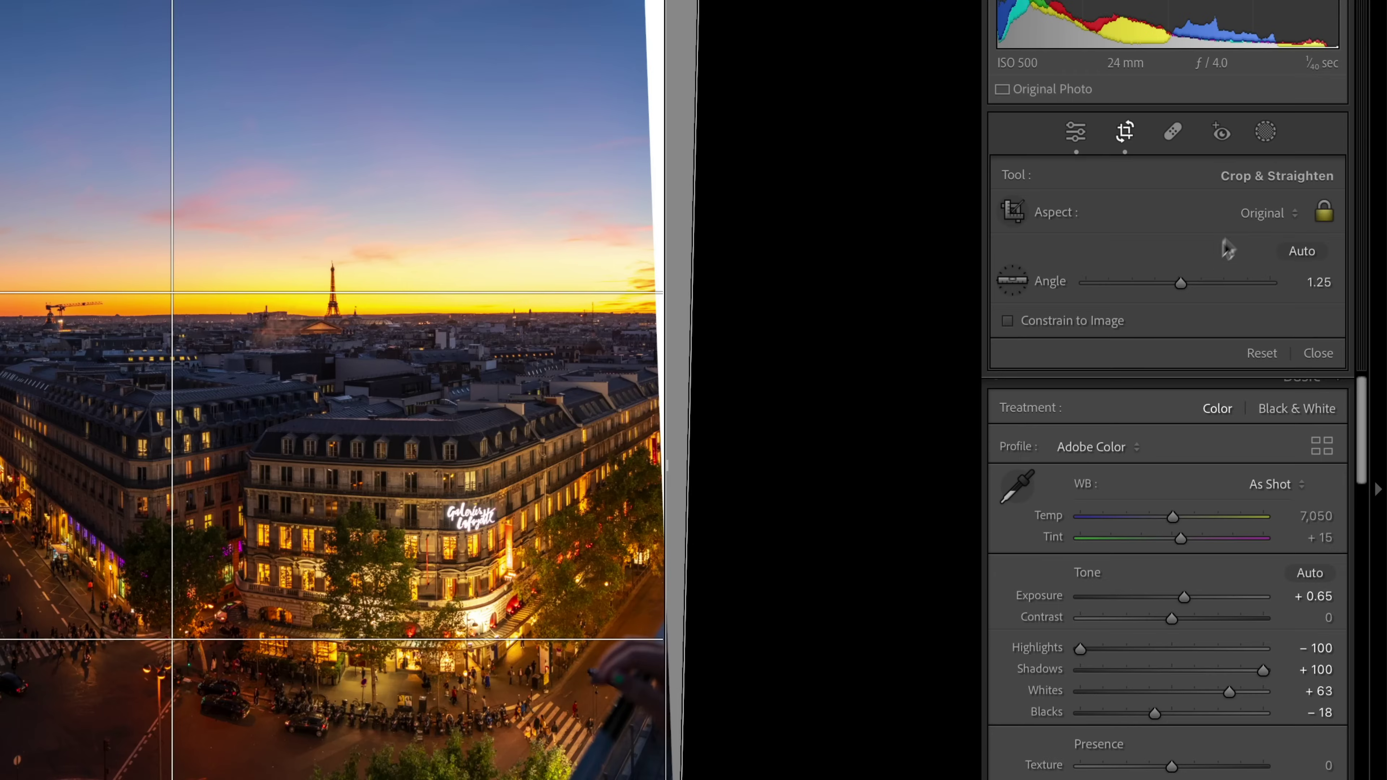
{"action": "left_click", "coordinate": [1262, 213]}
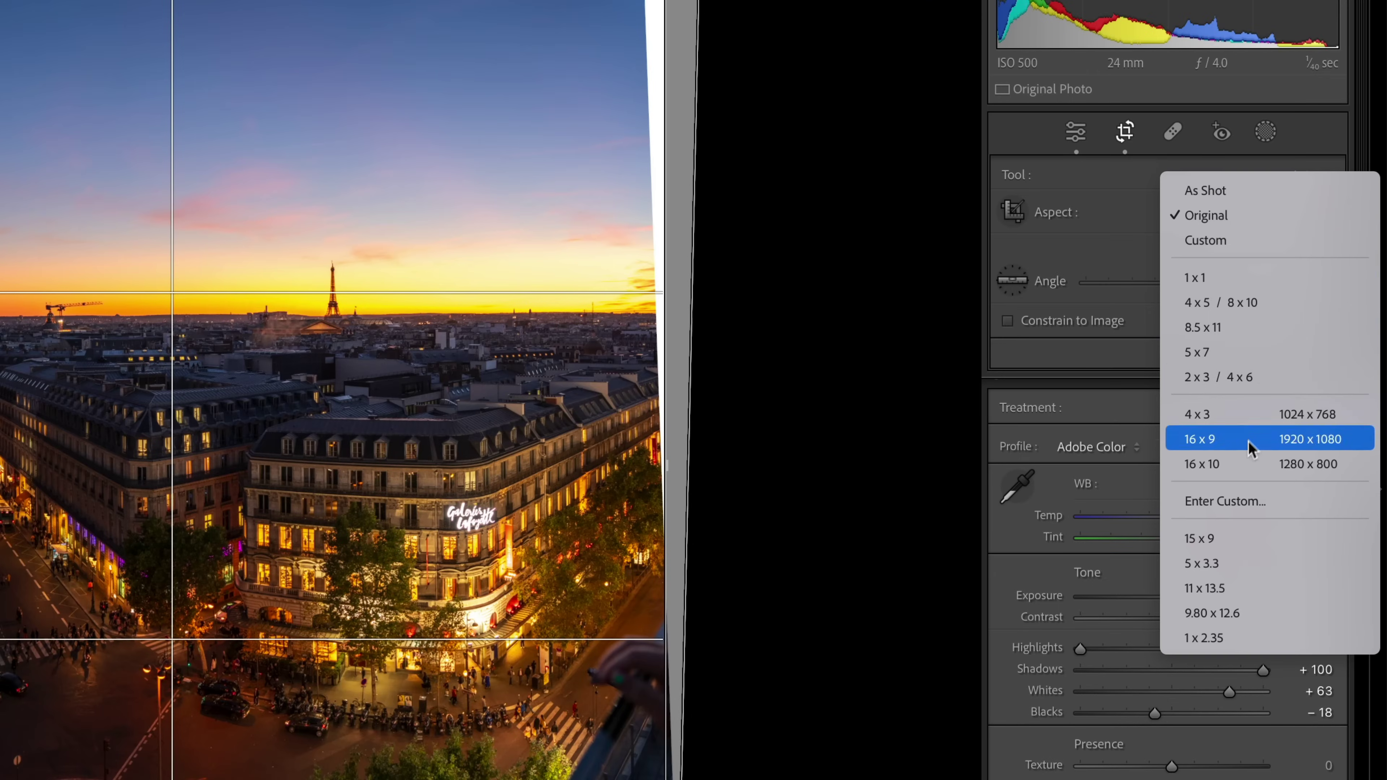
{"action": "left_click", "coordinate": [1127, 222]}
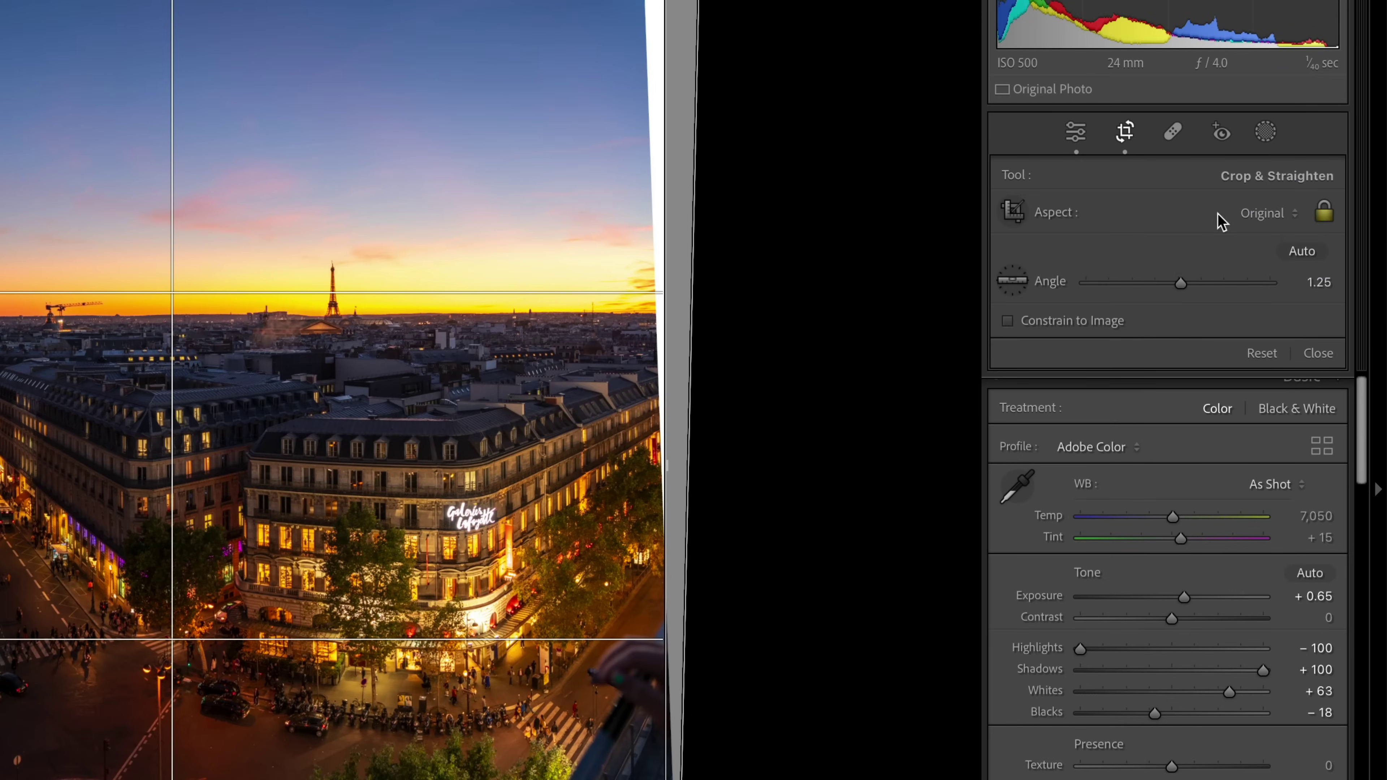
{"action": "left_click", "coordinate": [1298, 221]}
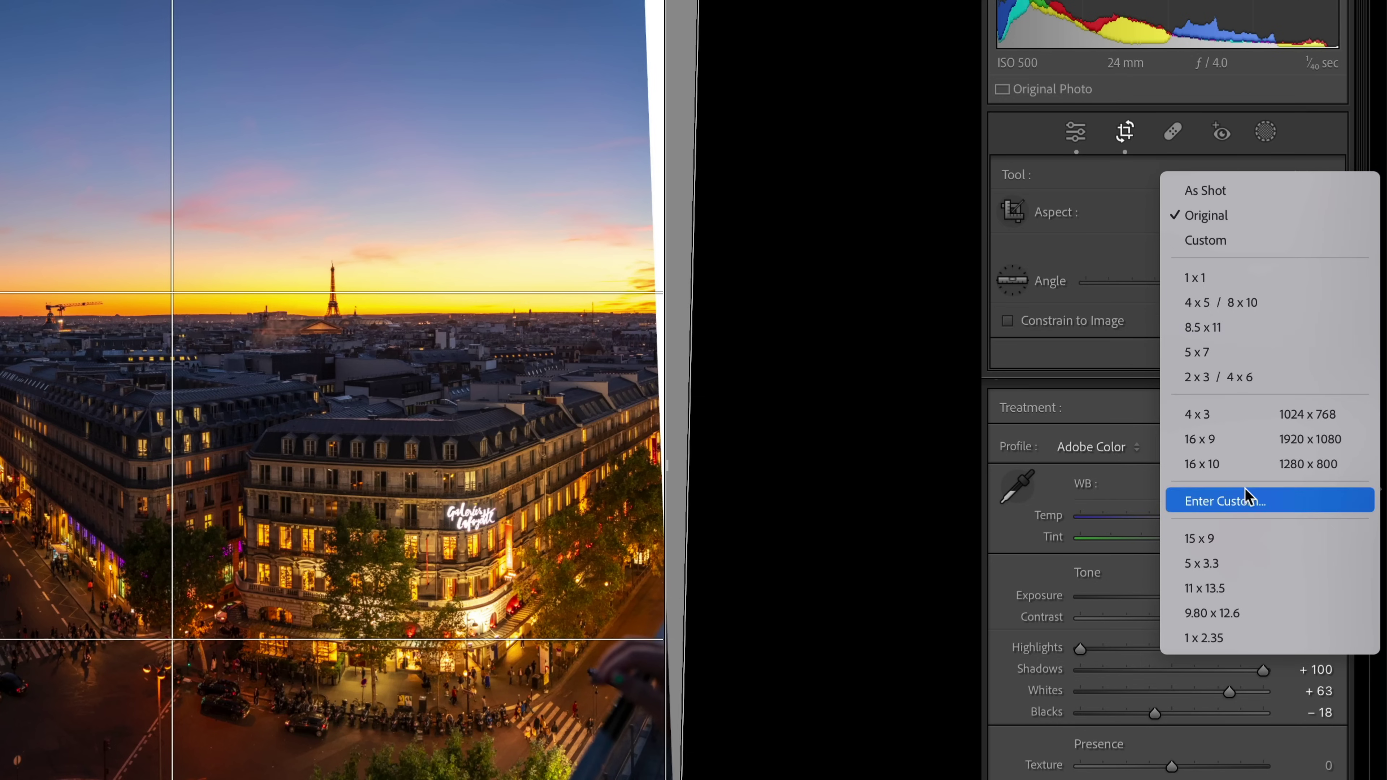
{"action": "left_click", "coordinate": [1244, 441]}
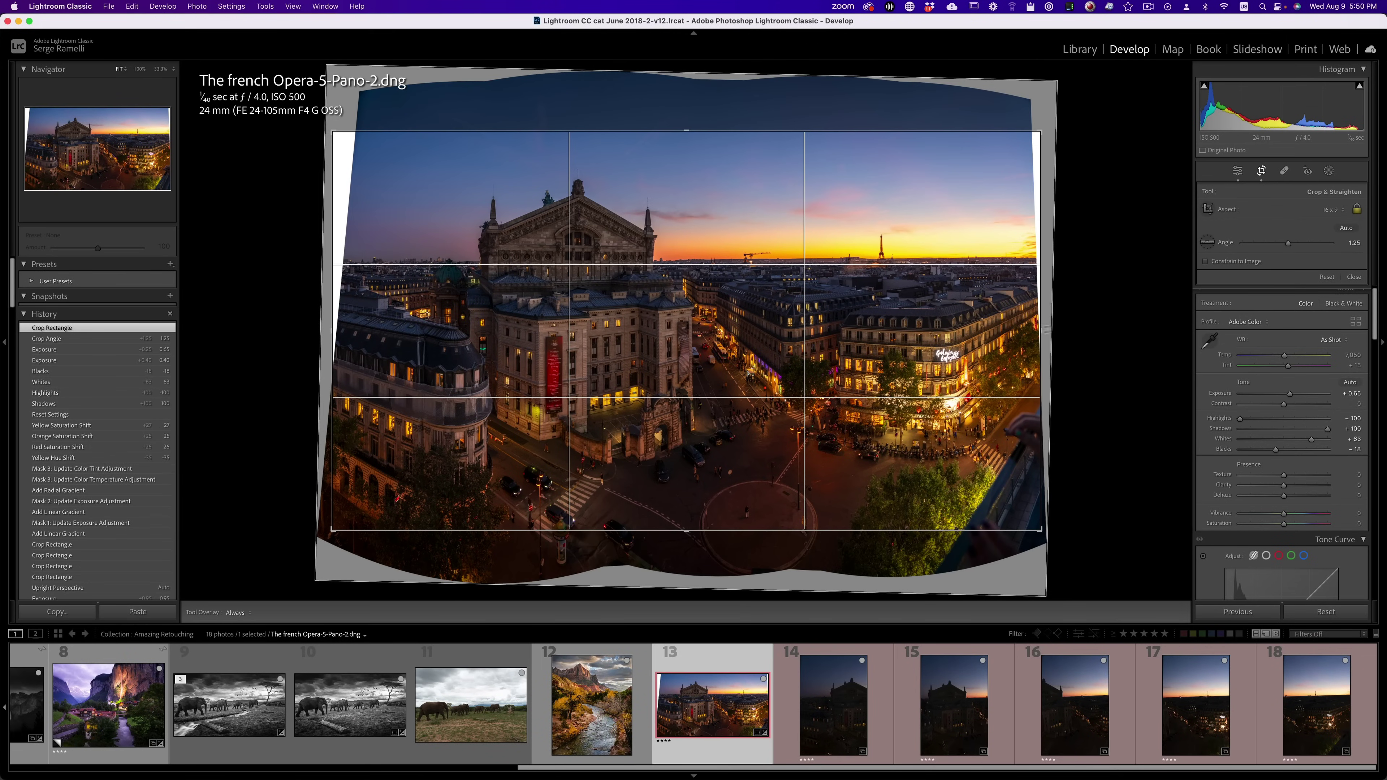
{"action": "left_click_drag", "start_coordinate": [1039, 327], "coordinate": [1034, 331]}
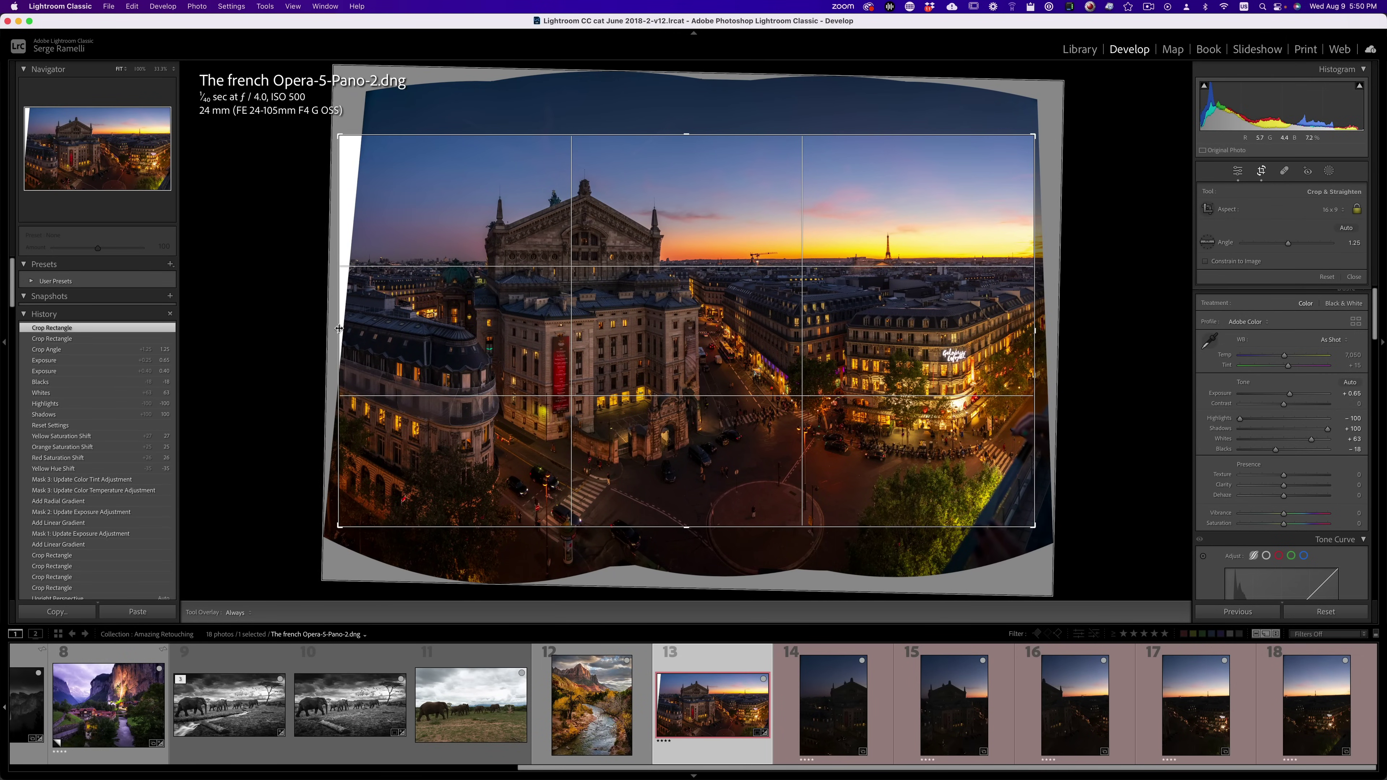
{"action": "left_click_drag", "start_coordinate": [339, 329], "coordinate": [358, 328]}
{"action": "left_click_drag", "start_coordinate": [612, 305], "coordinate": [604, 315]}
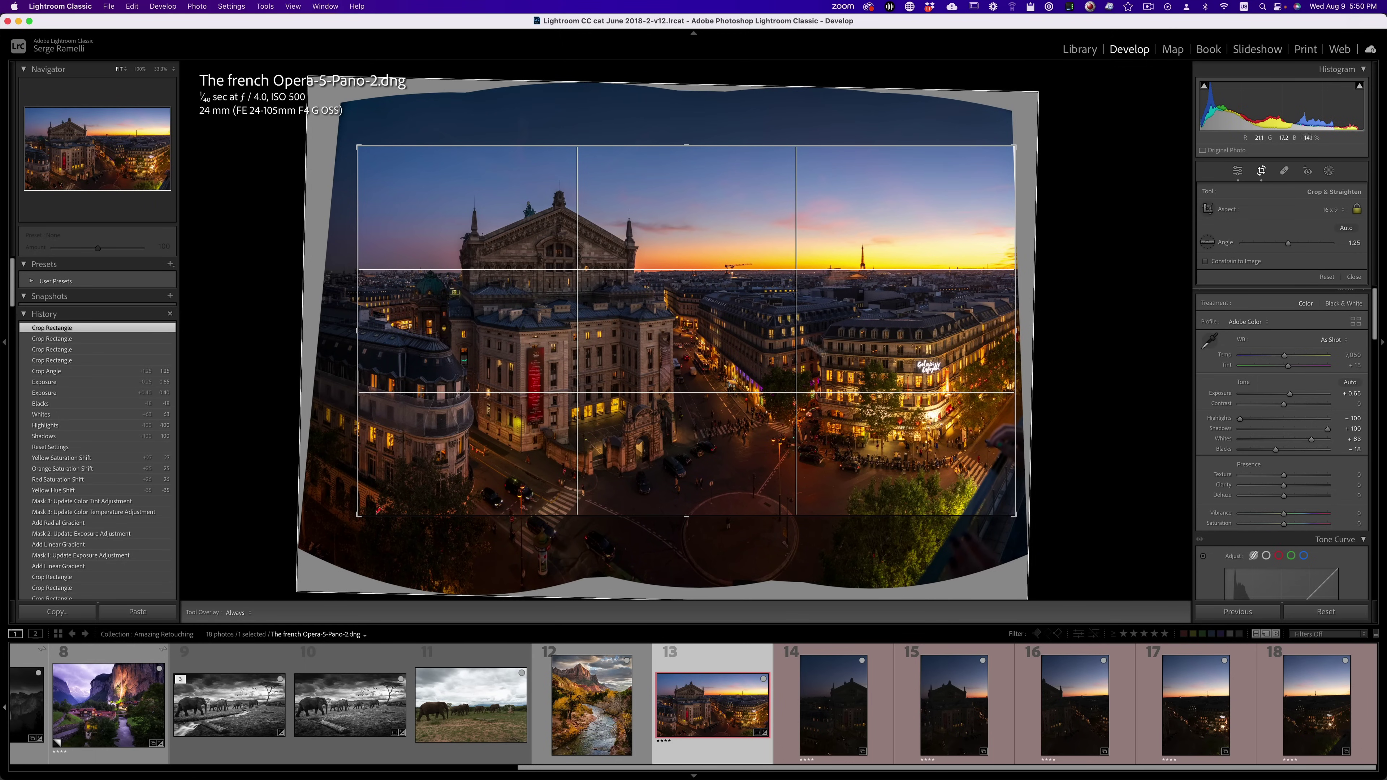
{"action": "key", "text": "Return"}
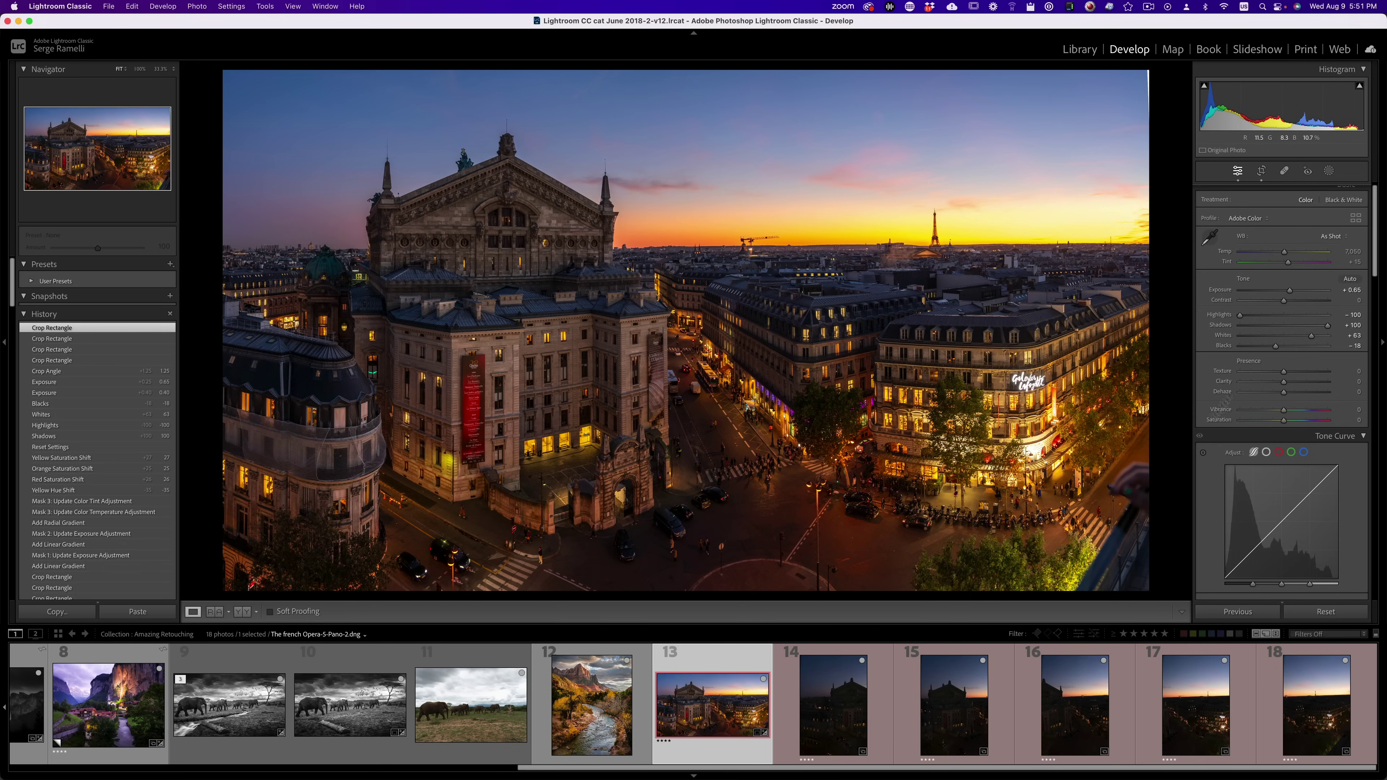
{"action": "left_click", "coordinate": [1261, 171]}
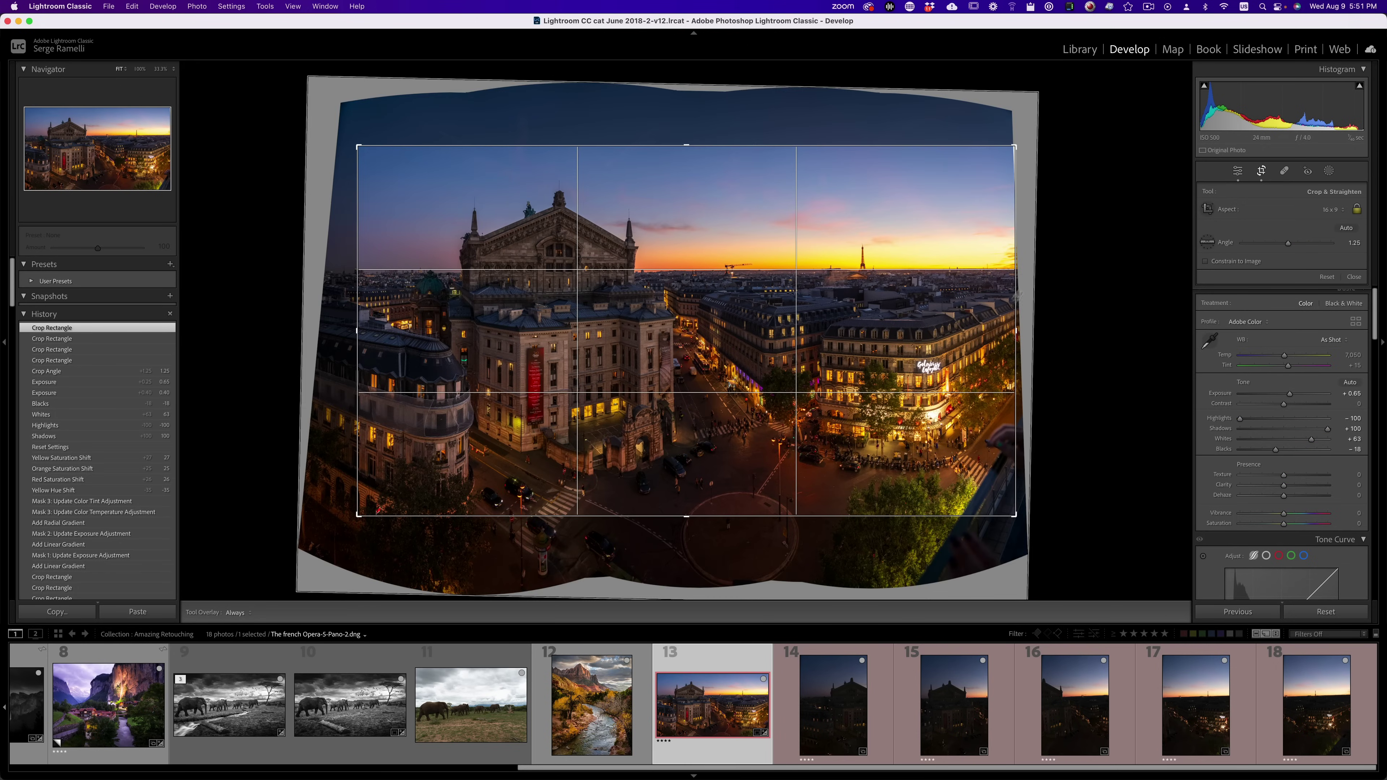
{"action": "left_click_drag", "start_coordinate": [1015, 328], "coordinate": [998, 328]}
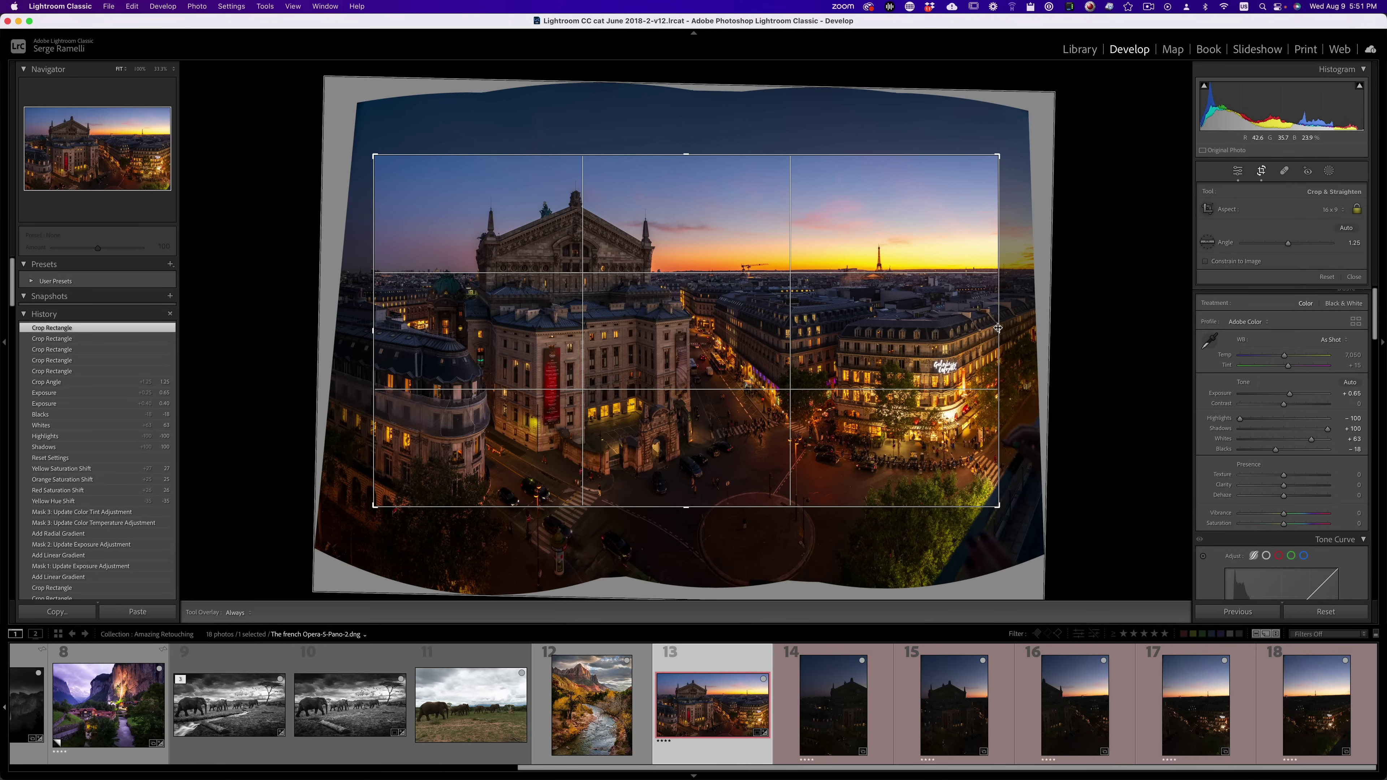
{"action": "left_click_drag", "start_coordinate": [999, 327], "coordinate": [991, 337]}
{"action": "key", "text": "Return"}
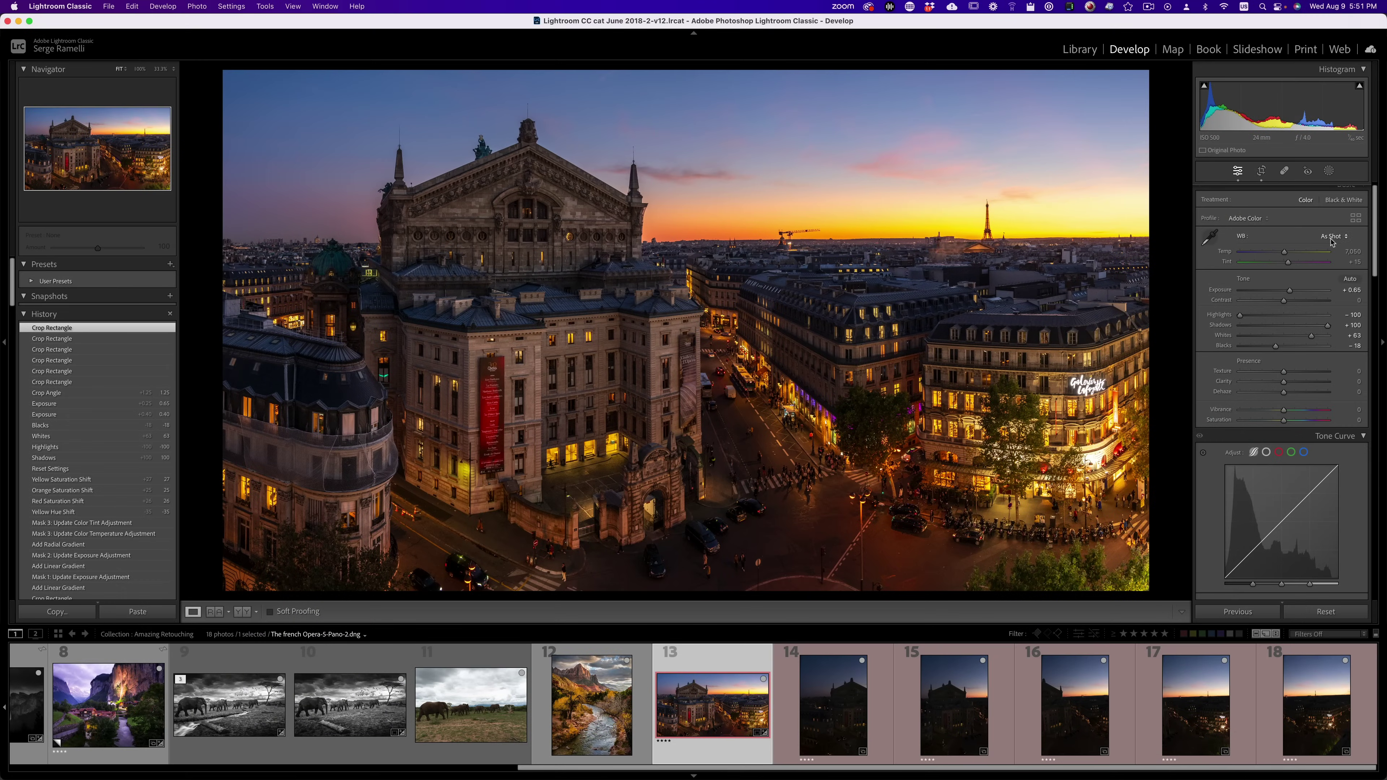
Step: Apply Auto white balance to the panorama, then revert to As Shot
{"action": "left_click", "coordinate": [1334, 238]}
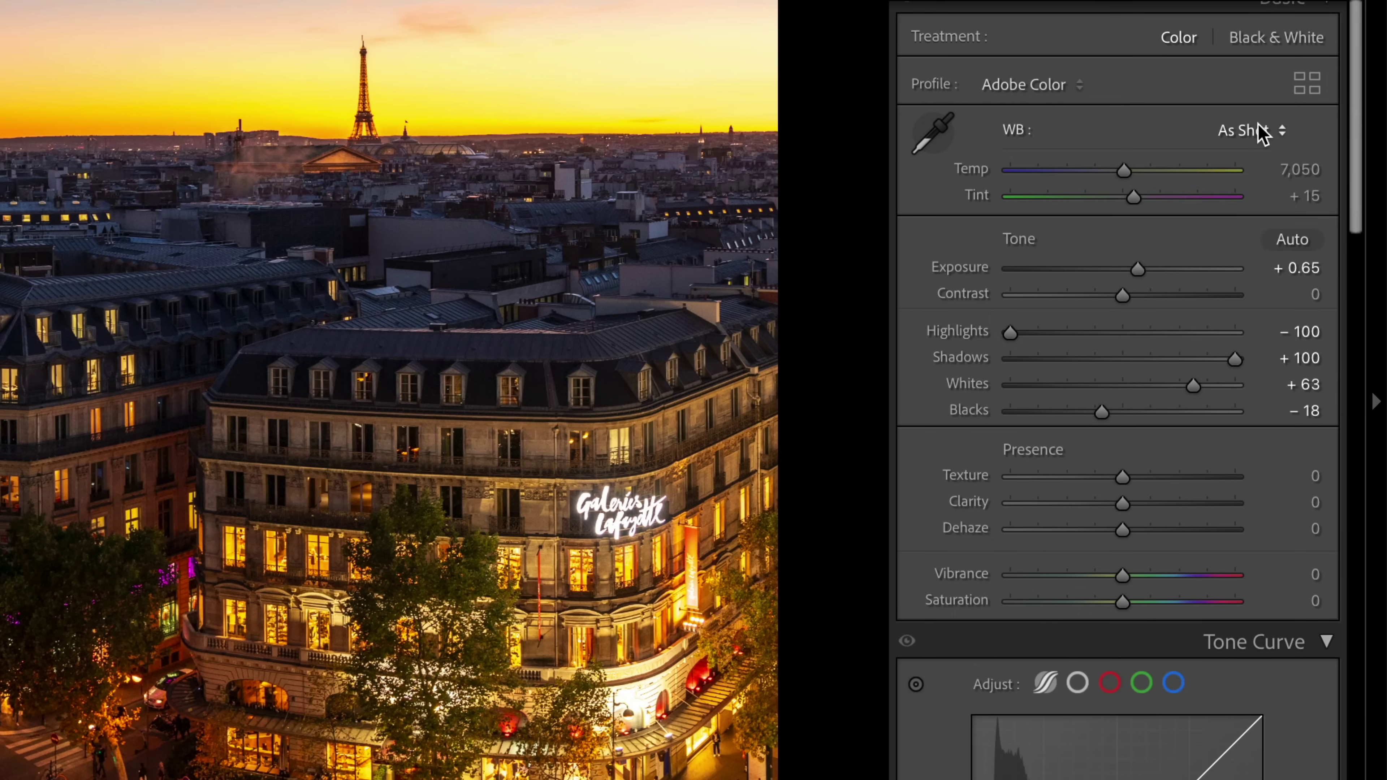
{"action": "left_click", "coordinate": [1261, 134]}
{"action": "left_click", "coordinate": [1261, 164]}
{"action": "left_click", "coordinate": [1253, 131]}
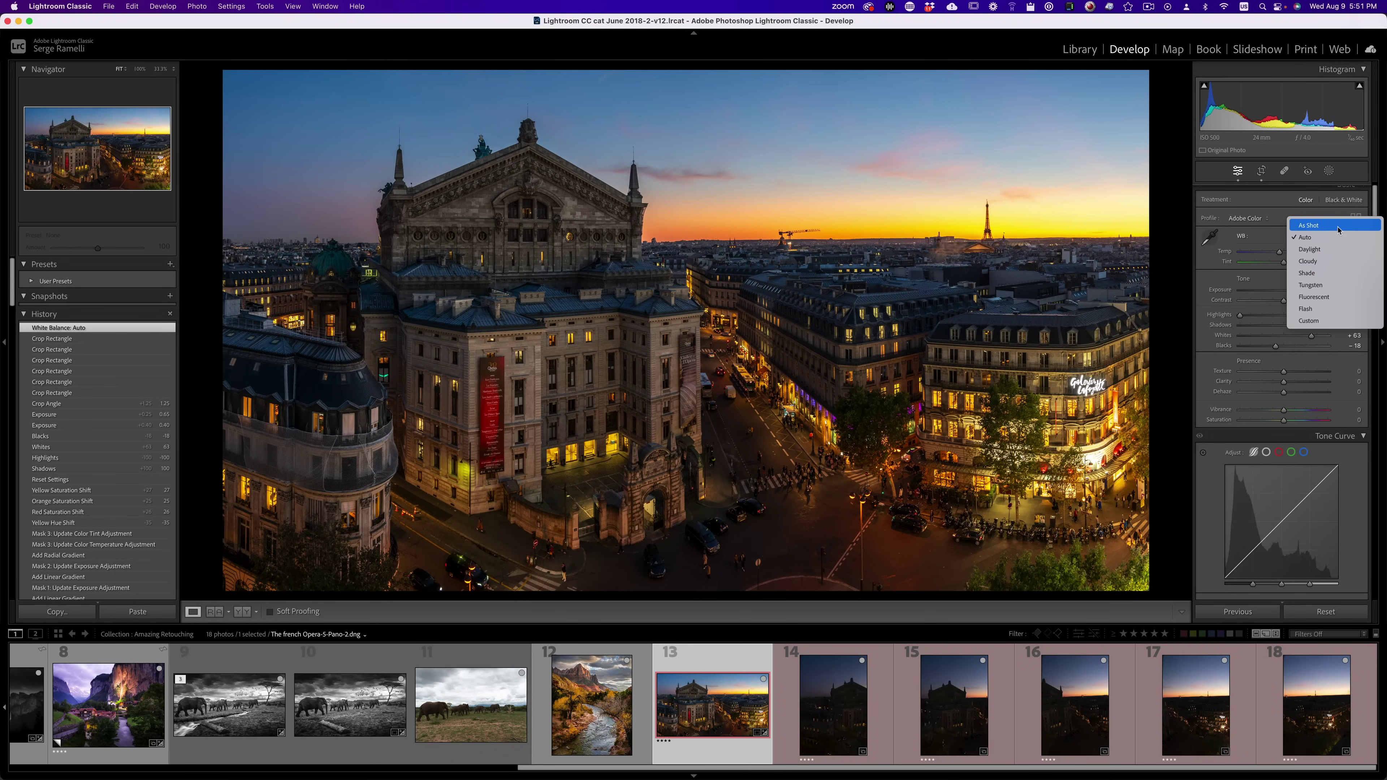
{"action": "left_click", "coordinate": [1337, 230]}
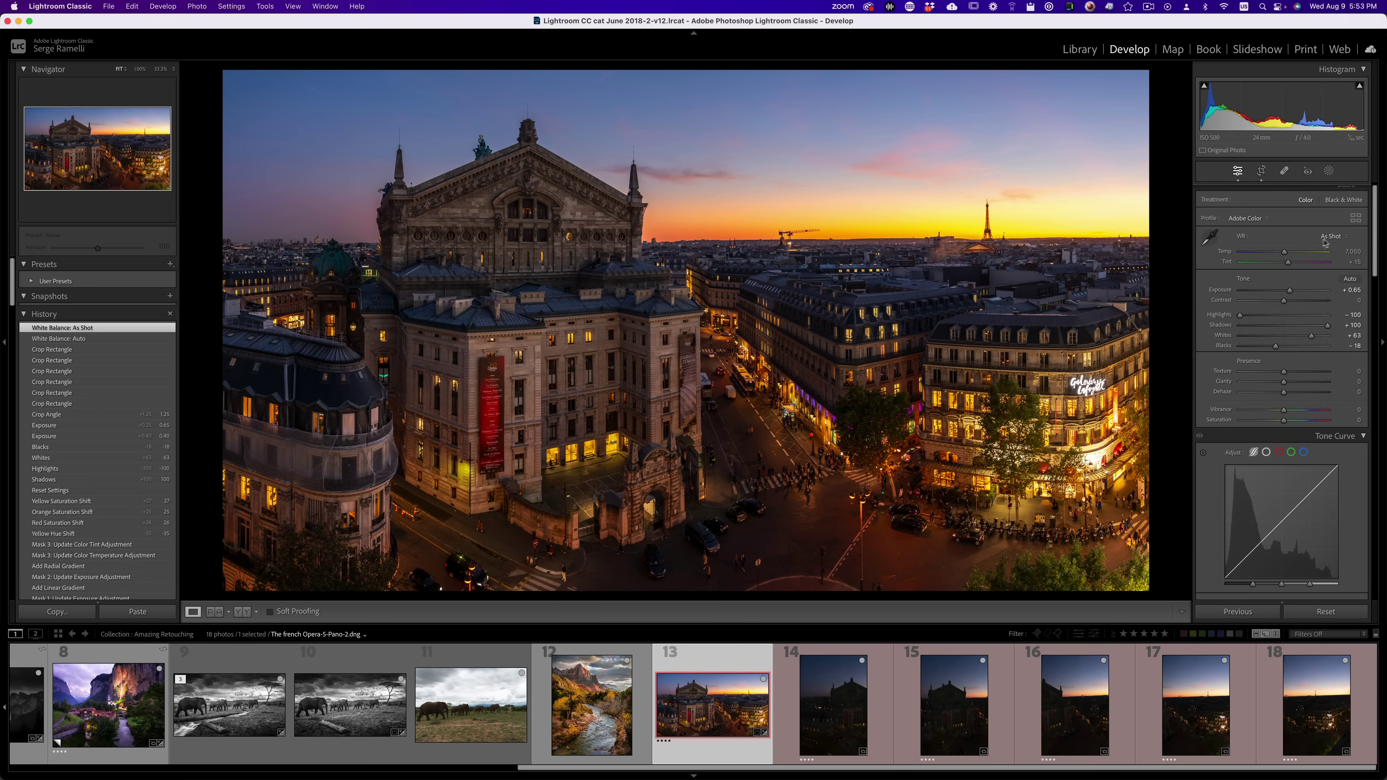
Step: Preview the Auto white balance preset, then return to As Shot
{"action": "left_click", "coordinate": [1338, 237]}
{"action": "left_click", "coordinate": [1340, 241]}
{"action": "left_click", "coordinate": [1339, 238]}
{"action": "left_click", "coordinate": [1338, 247]}
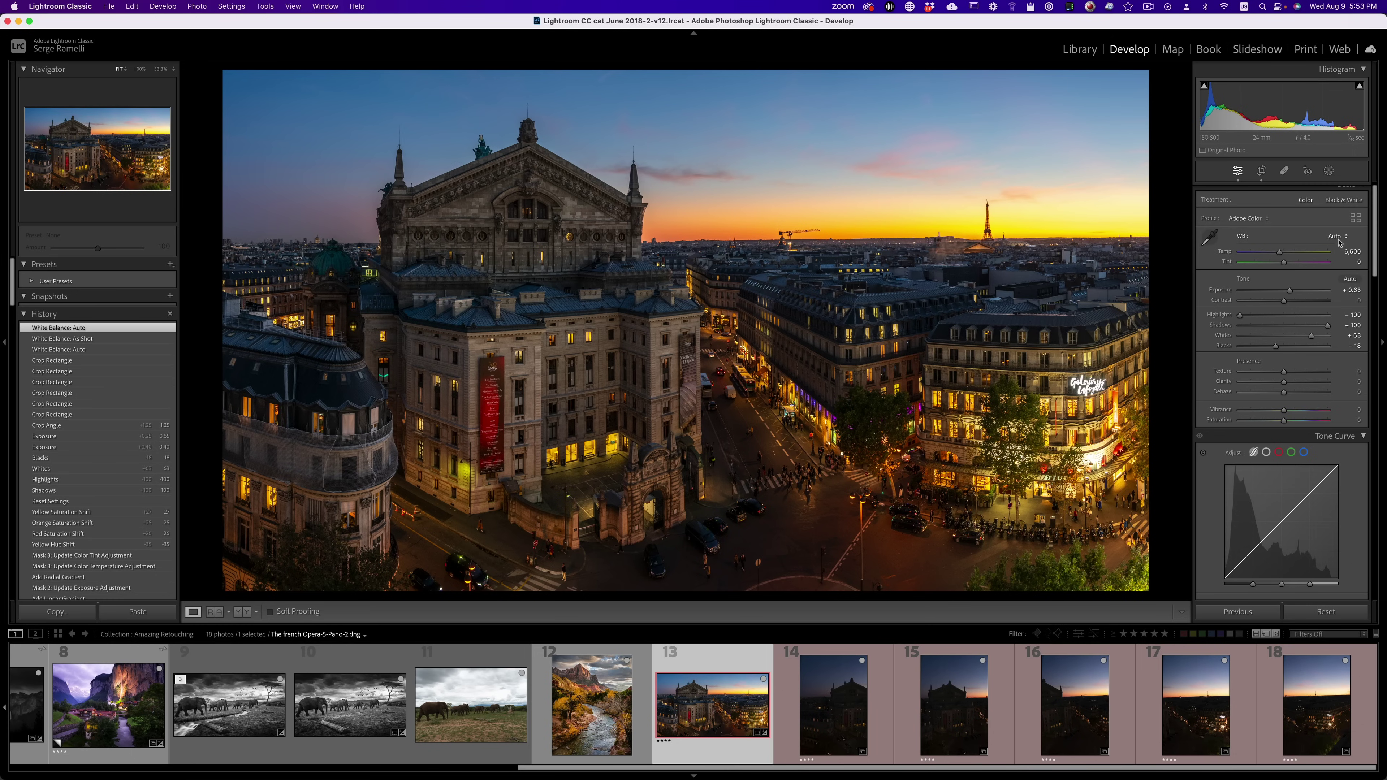
{"action": "left_click", "coordinate": [1337, 236]}
{"action": "left_click", "coordinate": [1341, 225]}
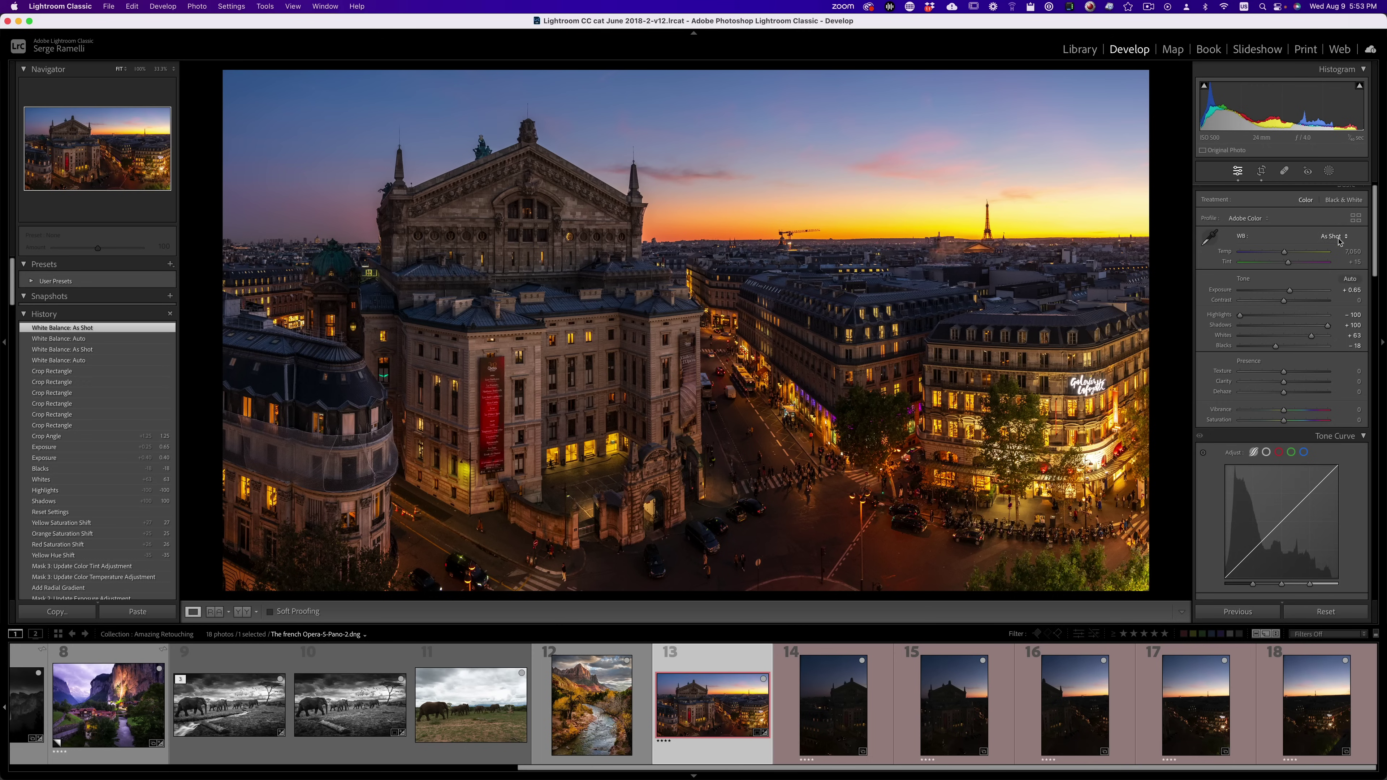
Step: Try the Daylight and Cloudy white balance presets
{"action": "left_click", "coordinate": [1336, 236]}
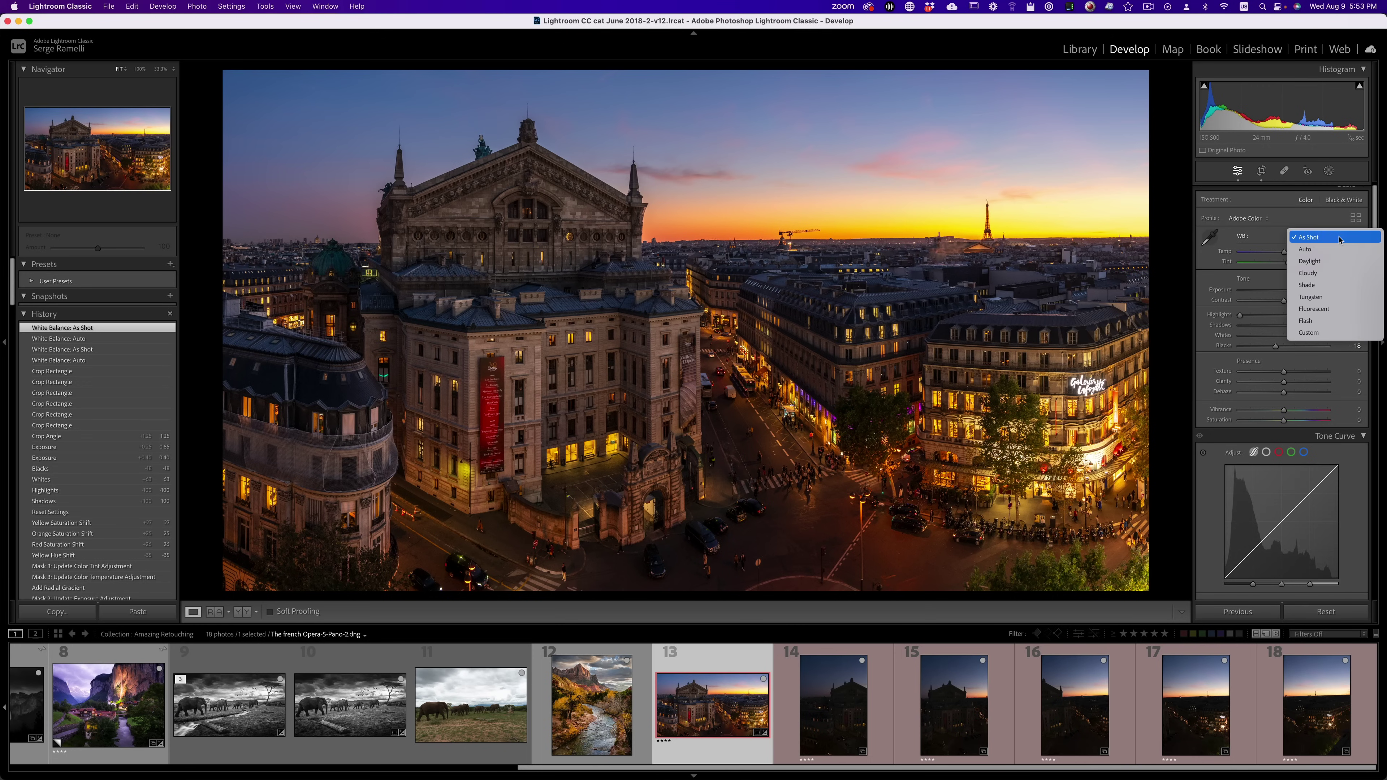
{"action": "left_click", "coordinate": [1322, 262]}
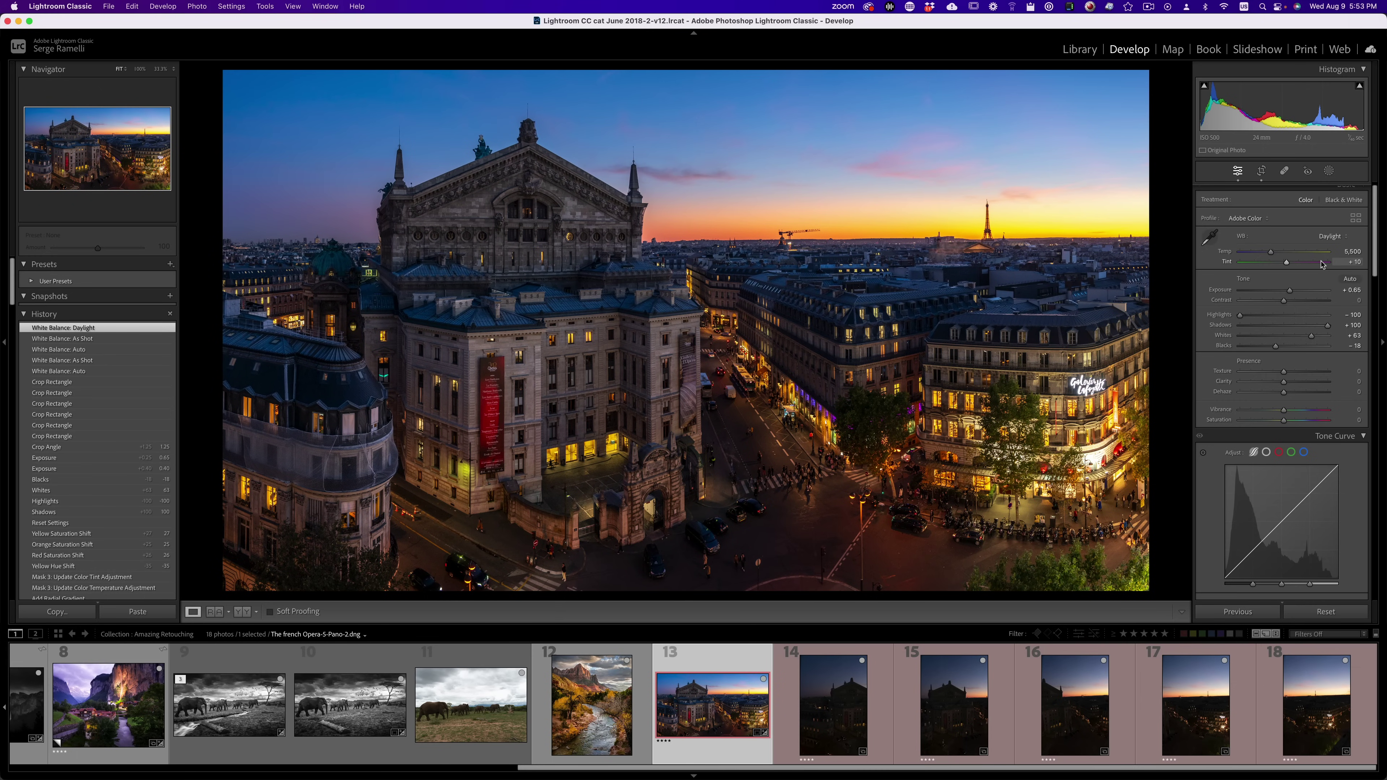
{"action": "left_click", "coordinate": [1326, 237]}
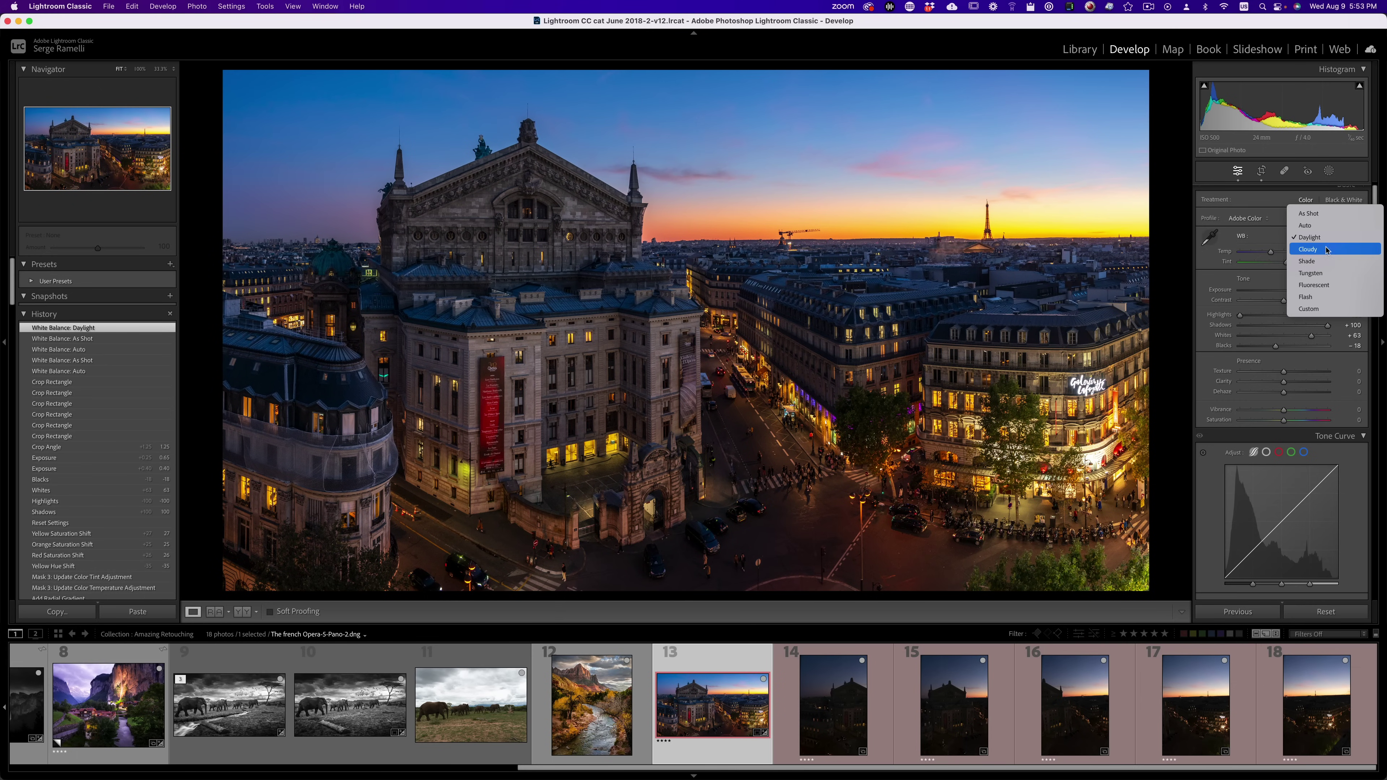
{"action": "left_click", "coordinate": [1327, 250]}
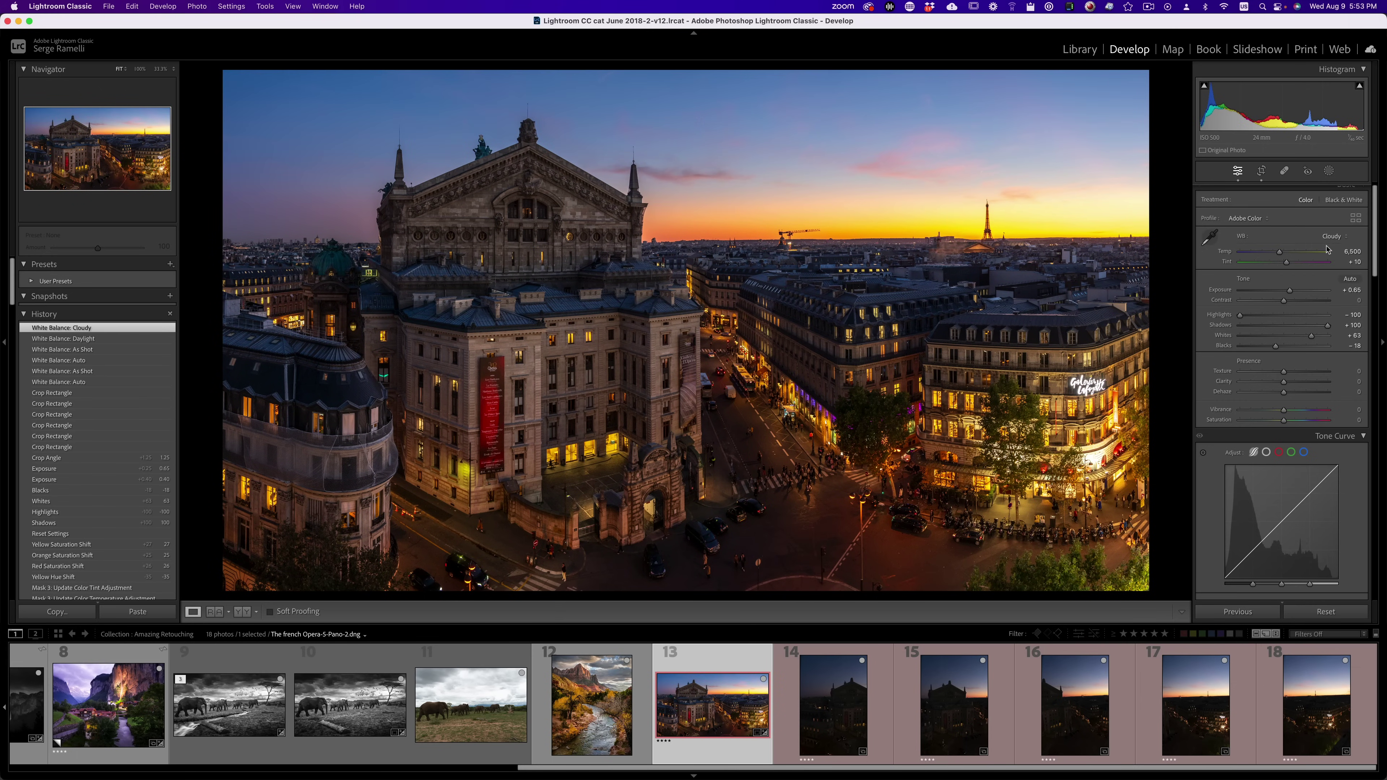
Step: Choose the Shade white balance and raise Tint to about +17
{"action": "left_click", "coordinate": [1333, 236]}
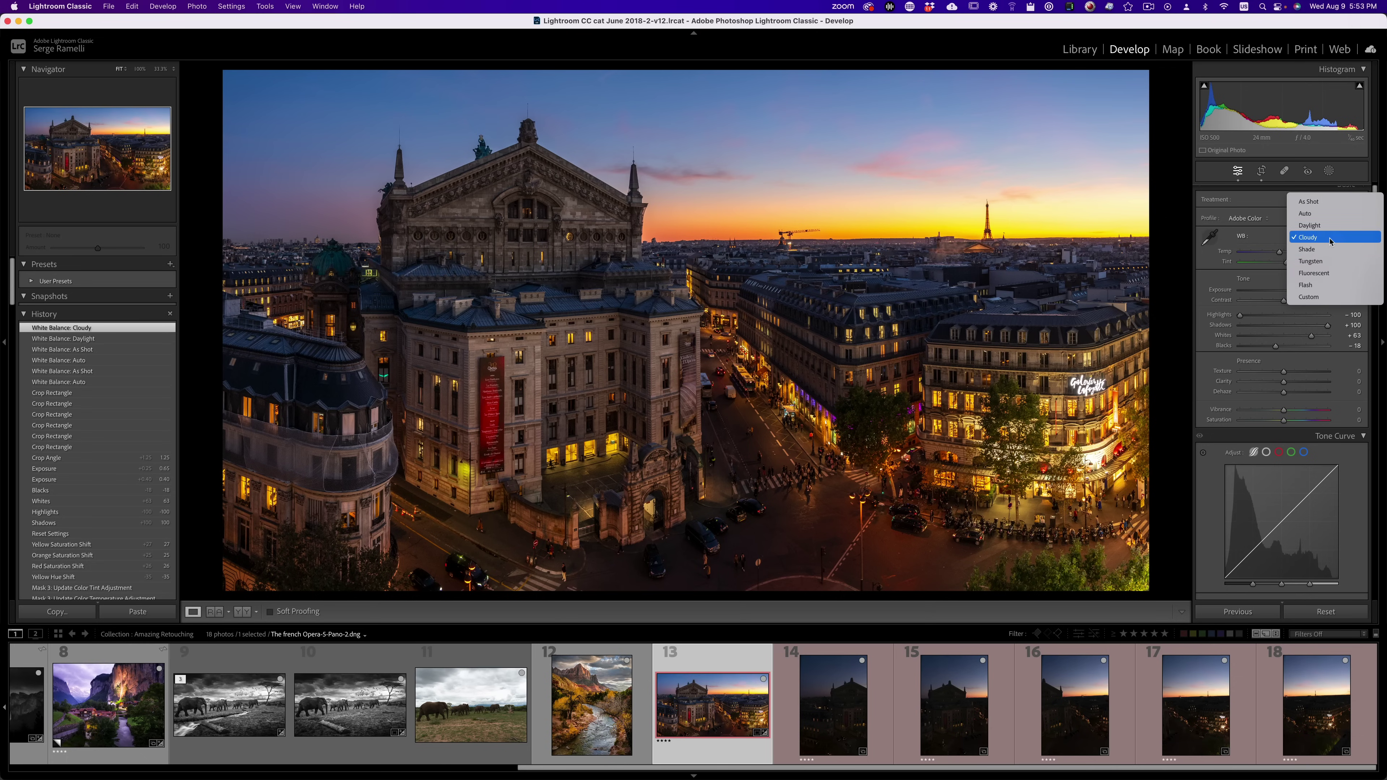
{"action": "left_click", "coordinate": [1332, 252]}
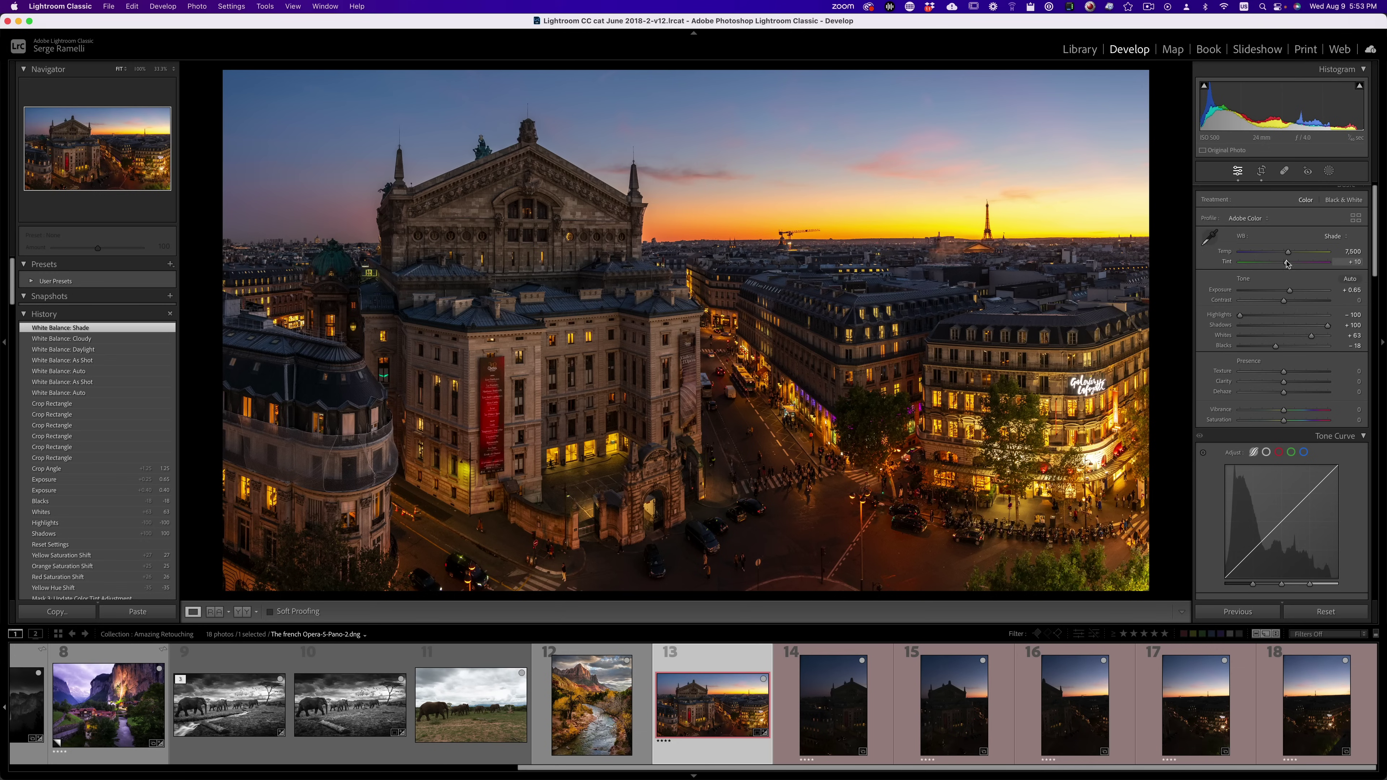
{"action": "left_click_drag", "start_coordinate": [1287, 264], "coordinate": [1294, 265]}
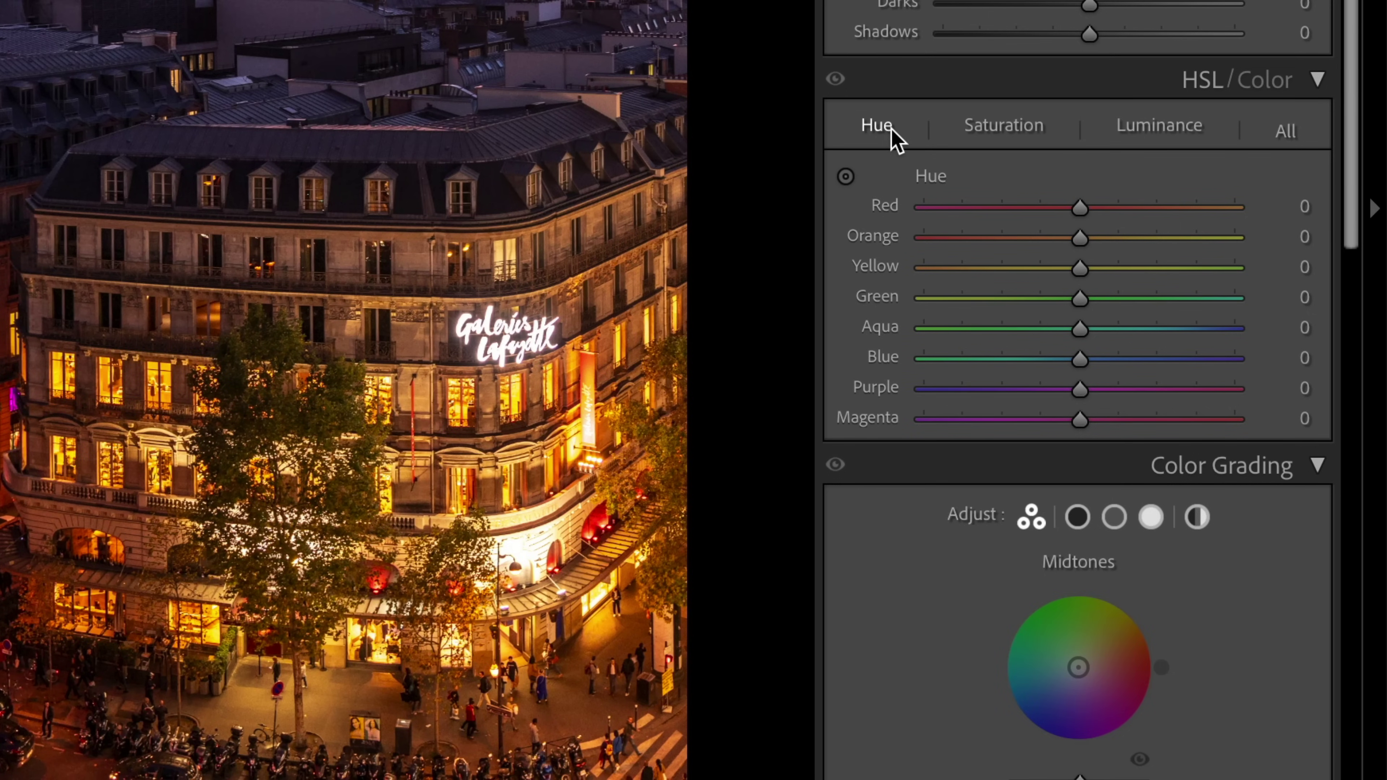
Step: Brighten the sky's yellows using the HSL Luminance targeted adjustment tool
{"action": "left_click", "coordinate": [1013, 127]}
{"action": "left_click", "coordinate": [1195, 137]}
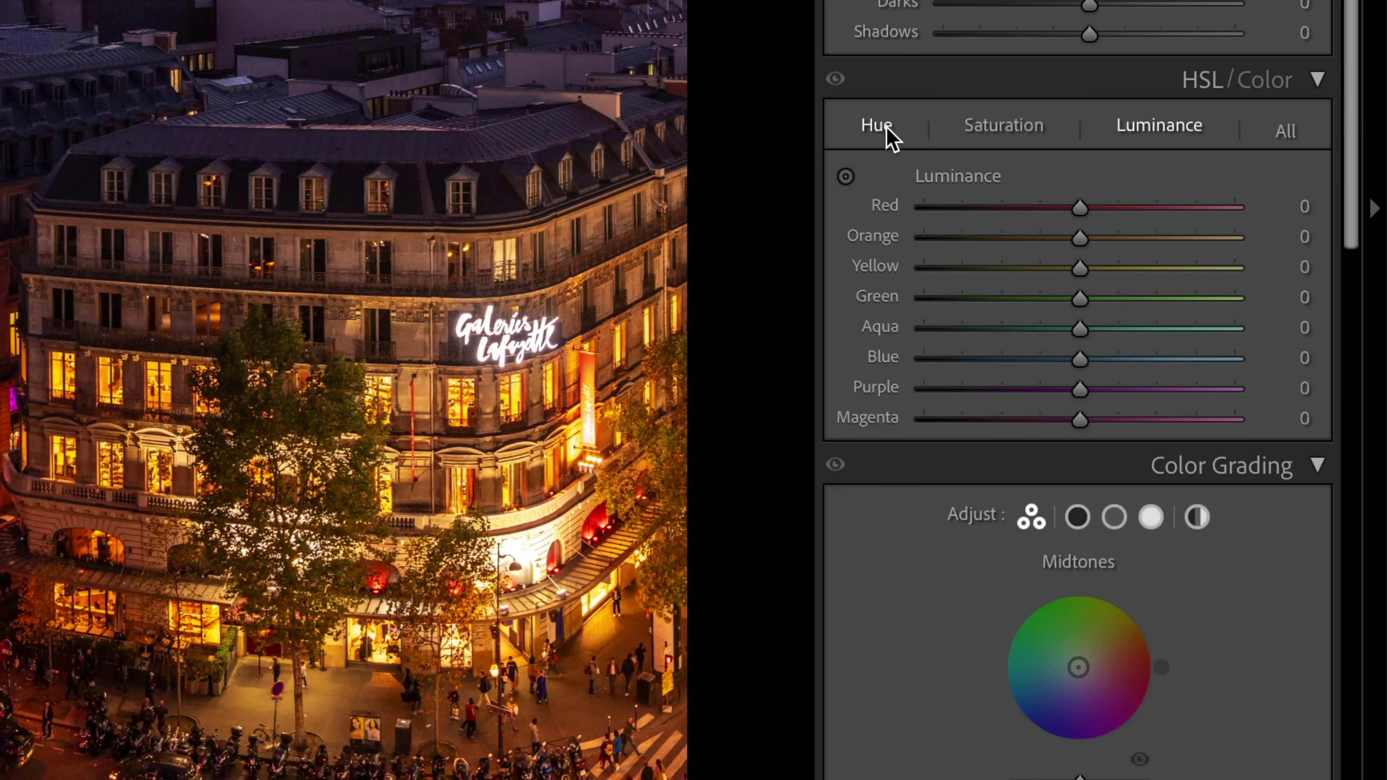
{"action": "left_click", "coordinate": [845, 178]}
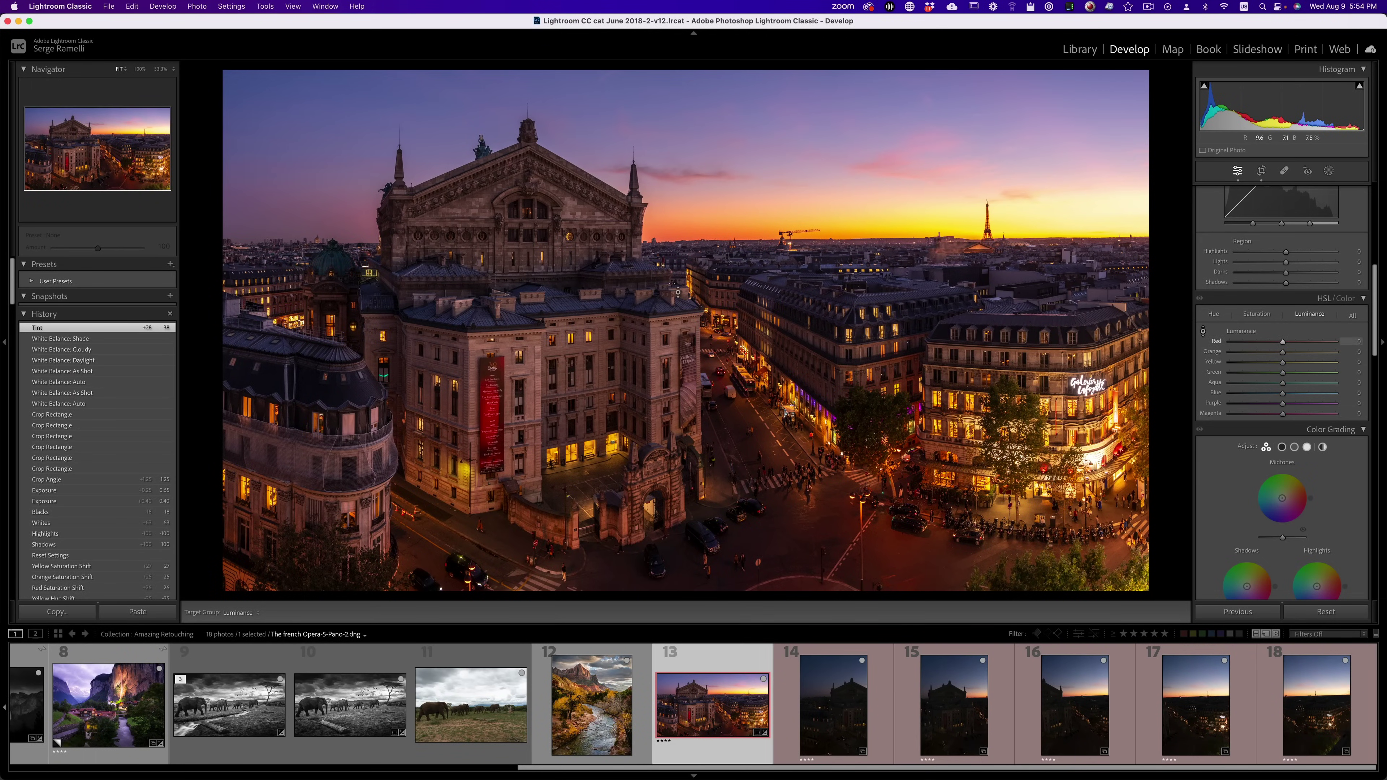
{"action": "mouse_move", "coordinate": [936, 232]}
{"action": "left_mouse_down"}
{"action": "mouse_move", "coordinate": [936, 173]}
{"action": "mouse_move", "coordinate": [936, 253]}
{"action": "mouse_move", "coordinate": [936, 232]}
{"action": "left_mouse_up"}
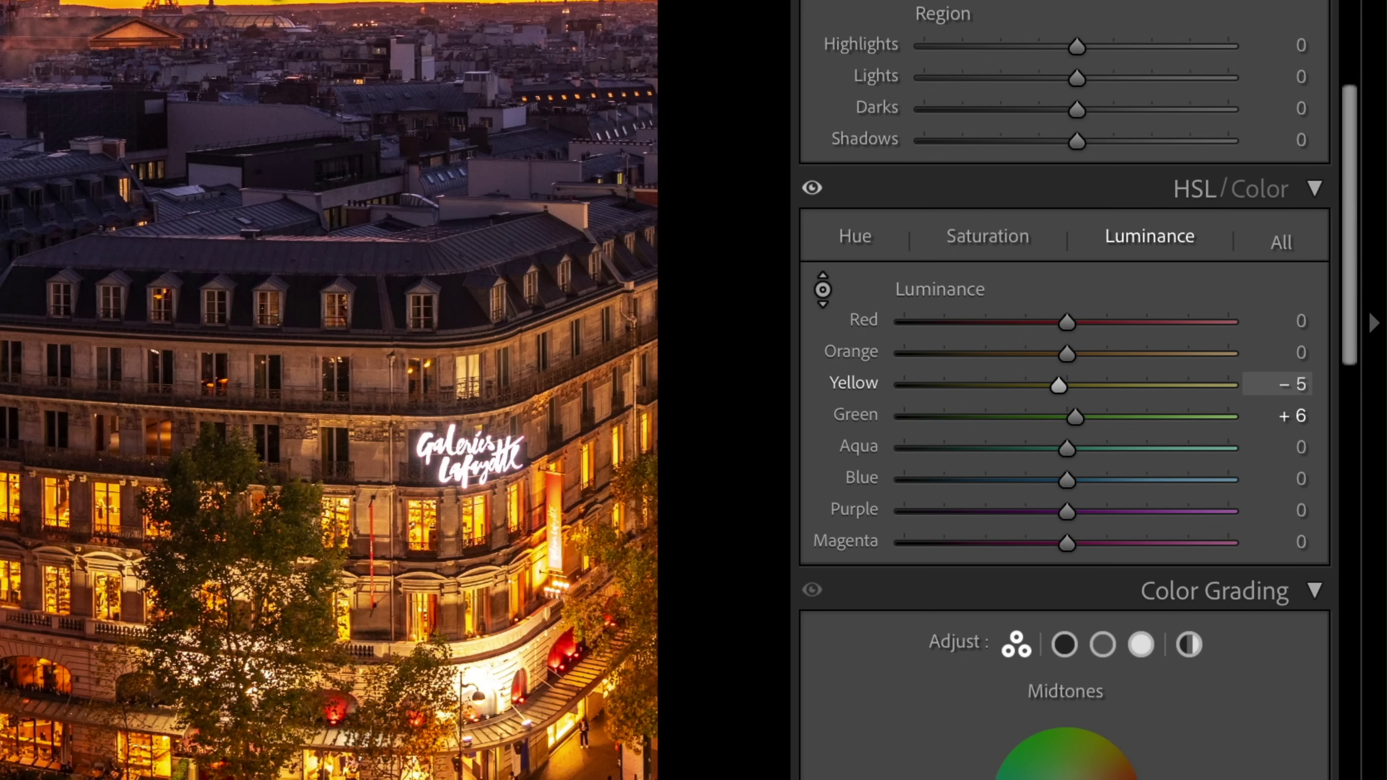
Step: Shift HSL hues to Red −7, Orange −13, Yellow −28 and Green −22
{"action": "left_click", "coordinate": [868, 237]}
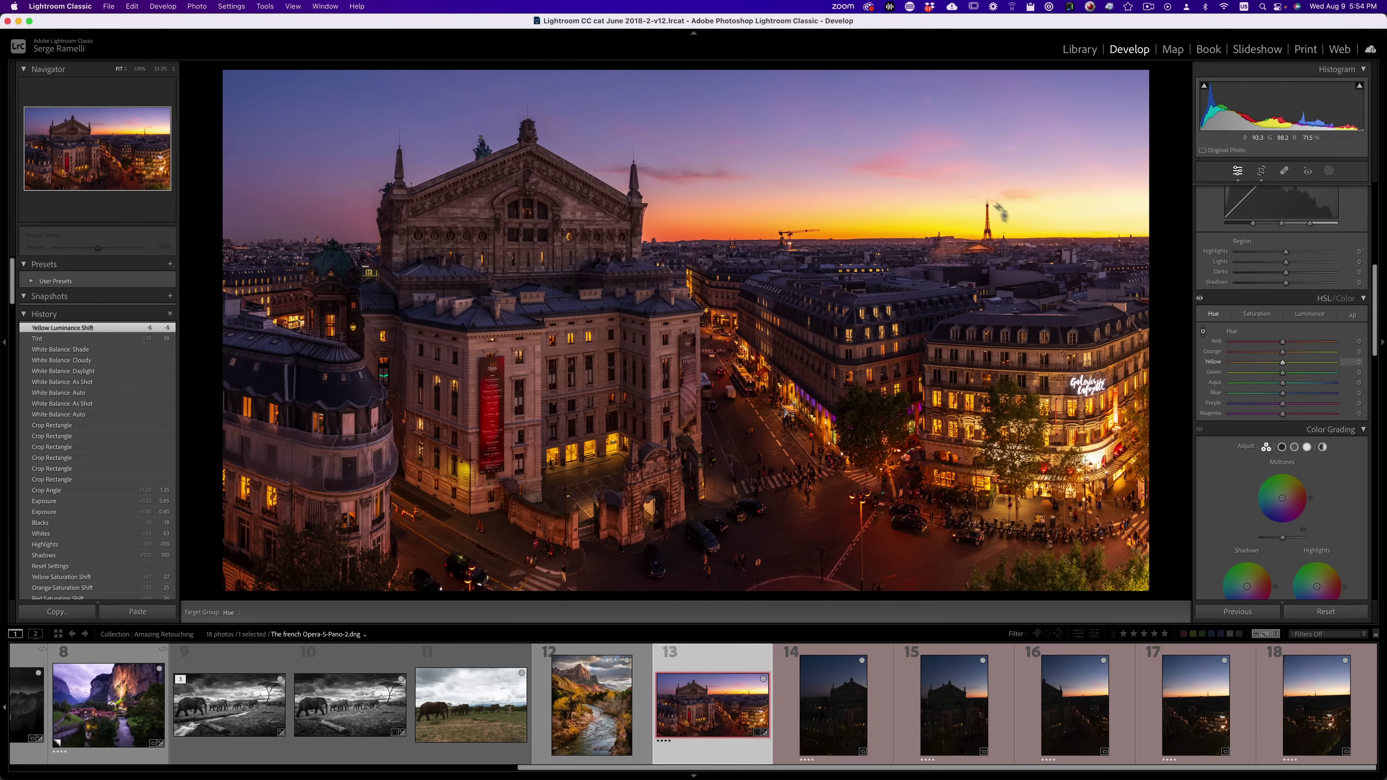
{"action": "mouse_move", "coordinate": [1010, 218]}
{"action": "left_mouse_down"}
{"action": "mouse_move", "coordinate": [1010, 164]}
{"action": "mouse_move", "coordinate": [1010, 273]}
{"action": "mouse_move", "coordinate": [1010, 186]}
{"action": "mouse_move", "coordinate": [1019, 229]}
{"action": "left_mouse_up"}
{"action": "mouse_move", "coordinate": [1243, 370]}
{"action": "left_mouse_down"}
{"action": "mouse_move", "coordinate": [1259, 372]}
{"action": "mouse_move", "coordinate": [1218, 368]}
{"action": "left_mouse_up"}
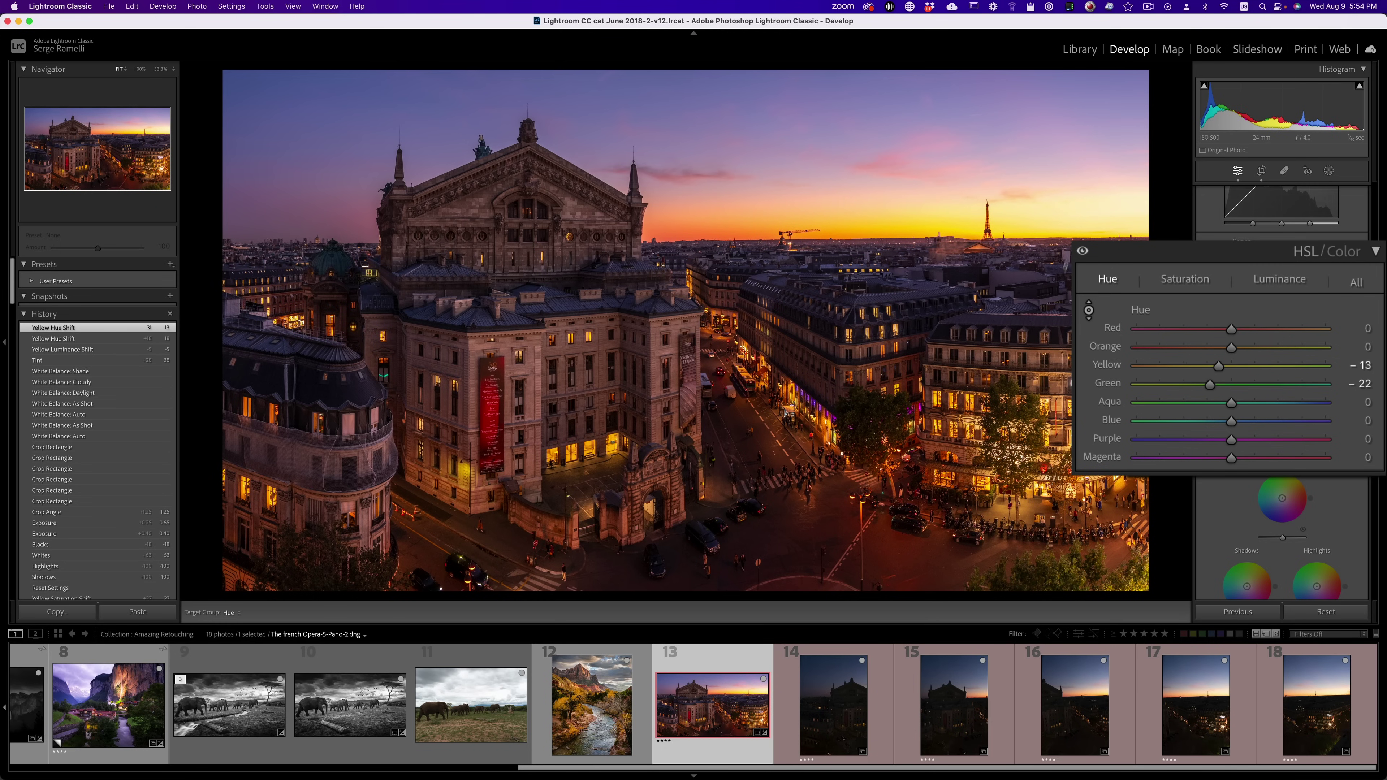
{"action": "left_click_drag", "start_coordinate": [1062, 234], "coordinate": [1059, 227]}
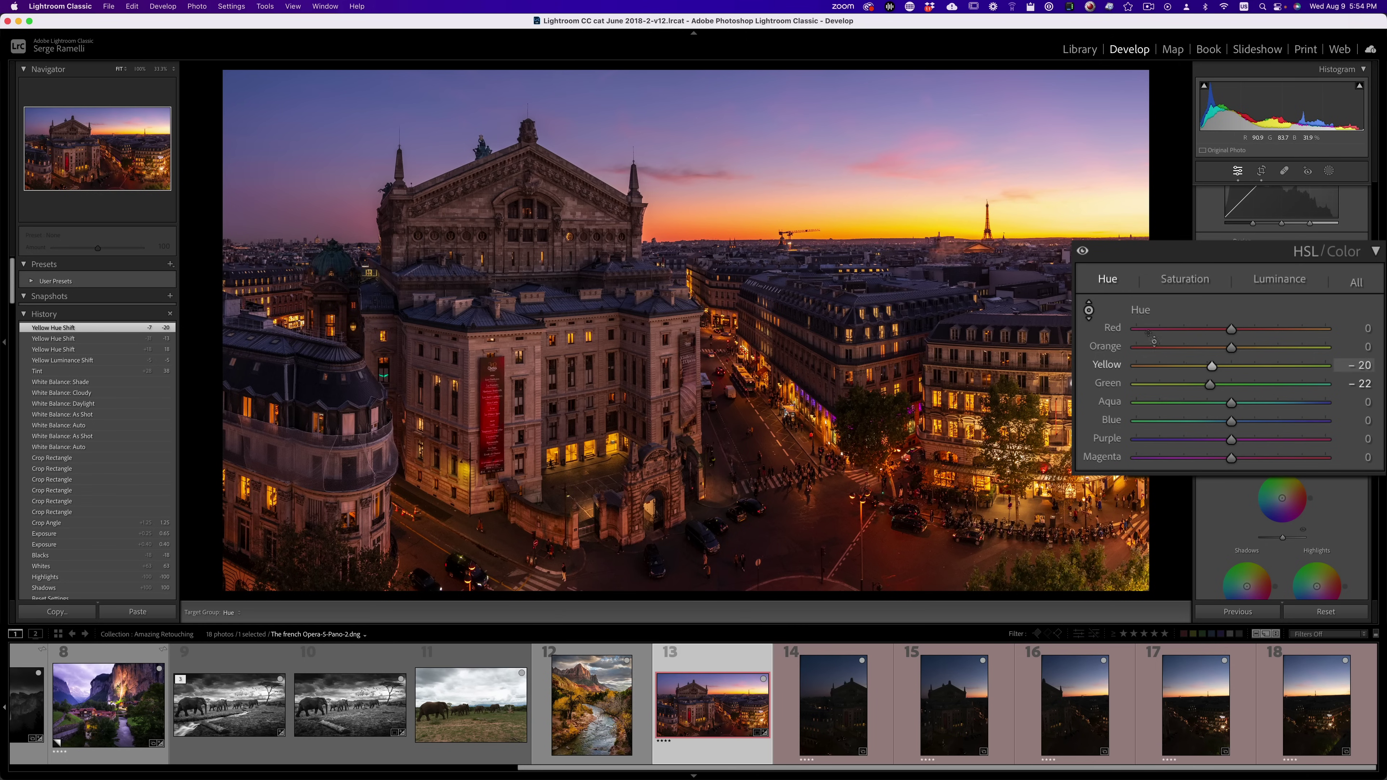
{"action": "left_click_drag", "start_coordinate": [1212, 372], "coordinate": [1223, 329]}
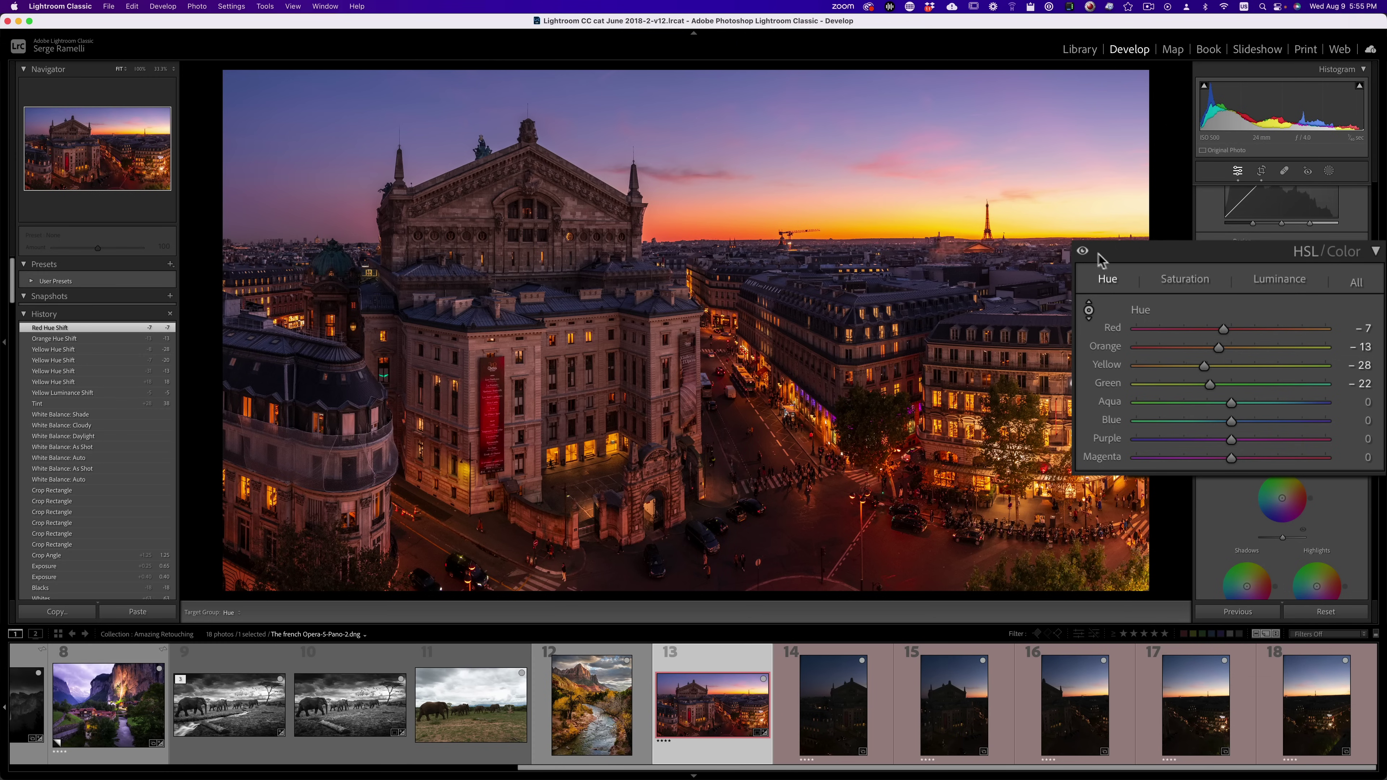
Step: Toggle the HSL/Color adjustments off and on to compare the result
{"action": "left_click", "coordinate": [1082, 252]}
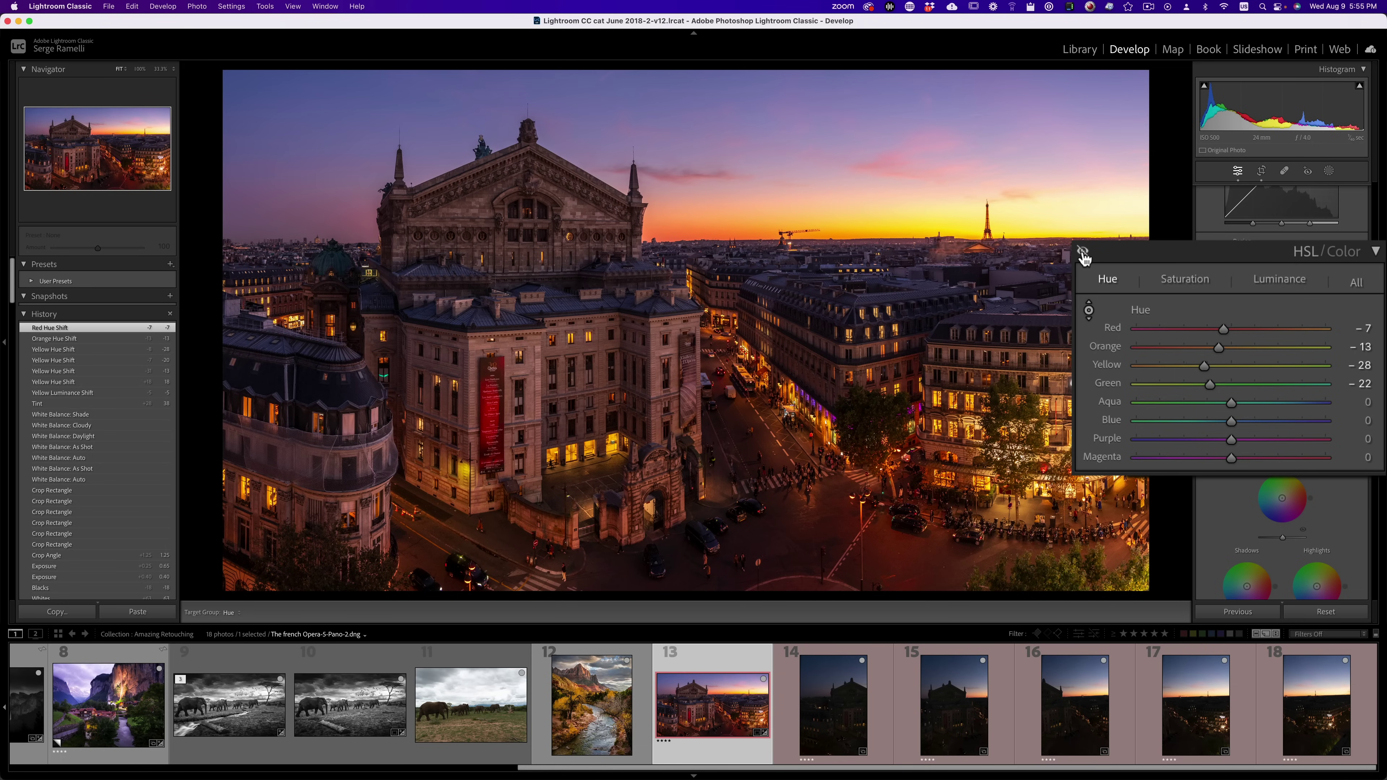
{"action": "left_click", "coordinate": [1082, 252]}
{"action": "left_click", "coordinate": [1082, 251]}
{"action": "left_click", "coordinate": [1082, 251]}
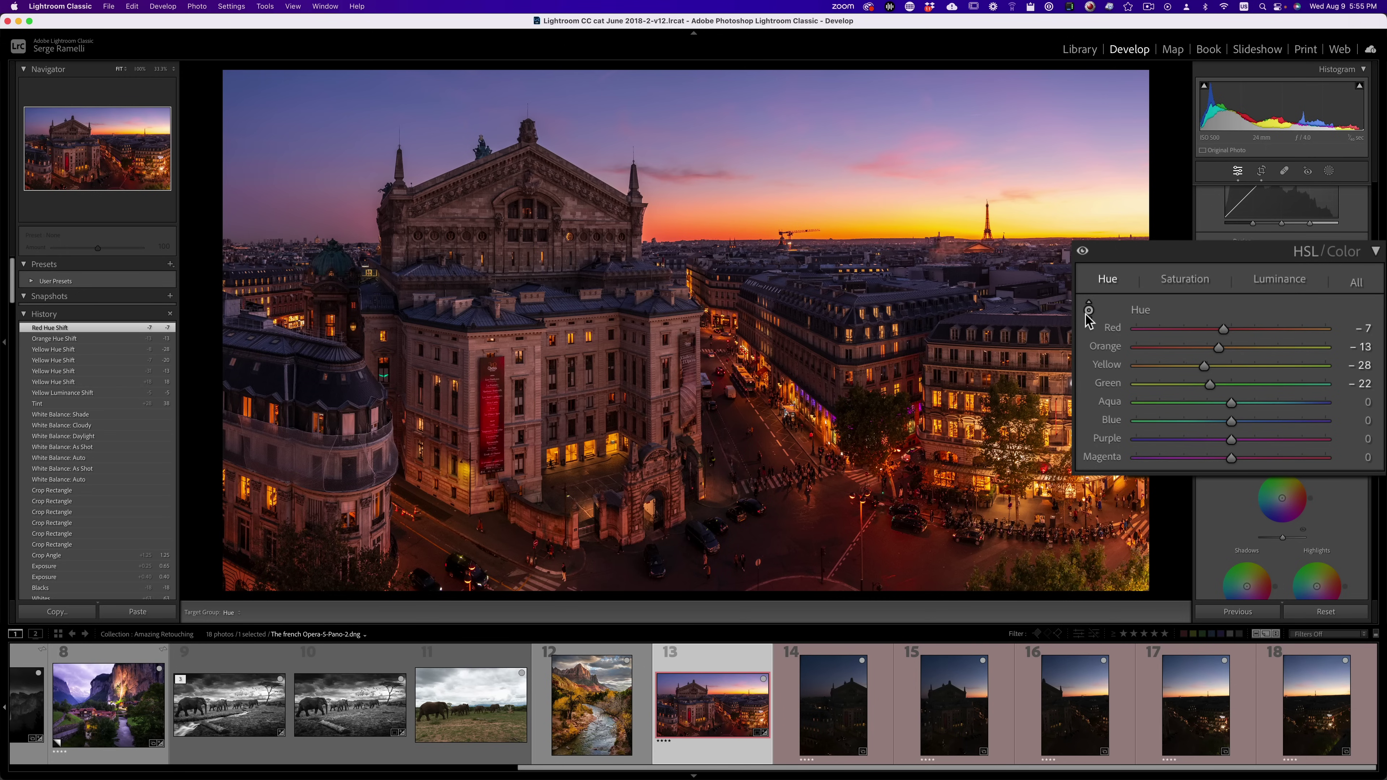
Step: Set HSL saturation to Red +16, Orange +17 and Yellow +16, then compare before/after
{"action": "left_click", "coordinate": [1184, 279]}
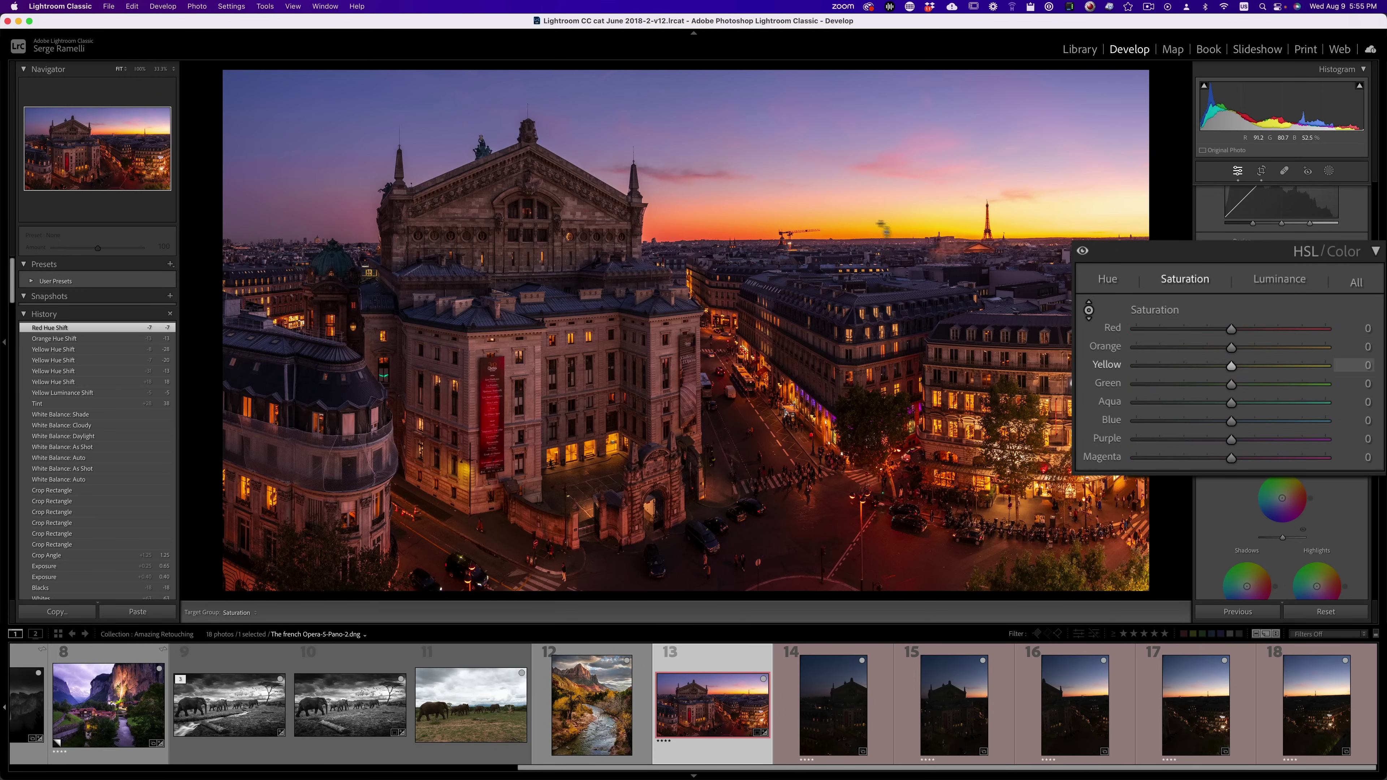
{"action": "left_click_drag", "start_coordinate": [1232, 330], "coordinate": [1247, 331]}
{"action": "left_click", "coordinate": [1247, 346]}
{"action": "left_click", "coordinate": [1246, 365]}
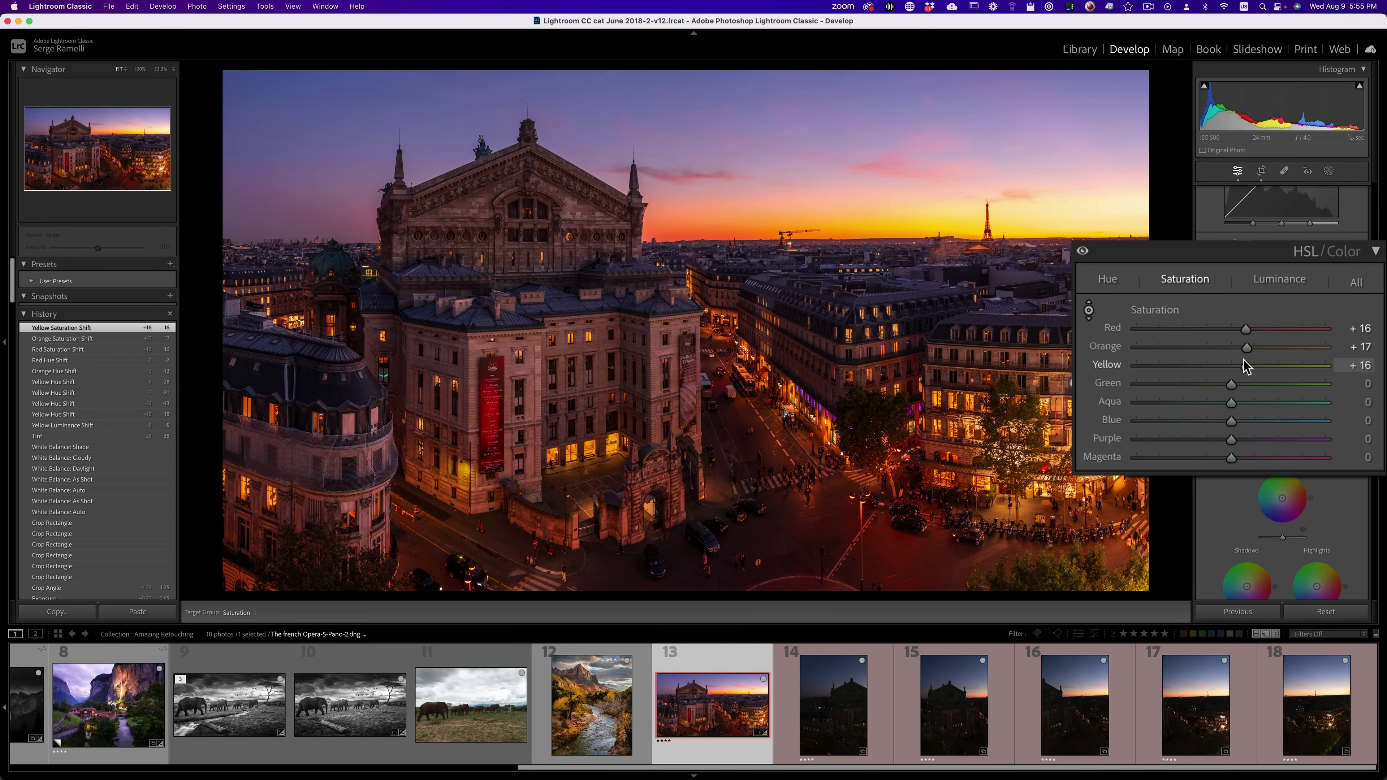
{"action": "key", "text": "backslash"}
{"action": "key", "text": "backslash"}
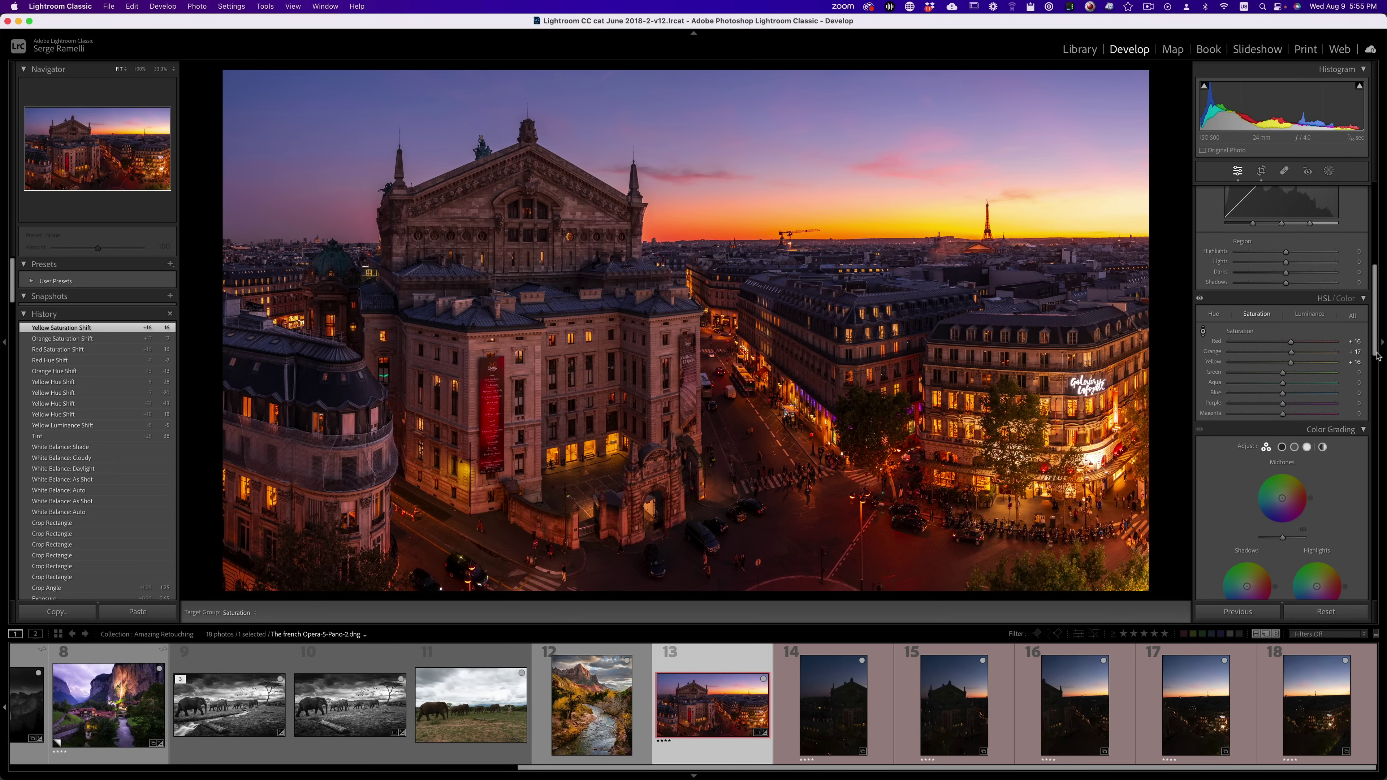
{"action": "scroll", "coordinate": [1369, 335], "scroll_direction": "up", "scroll_amount": 2}
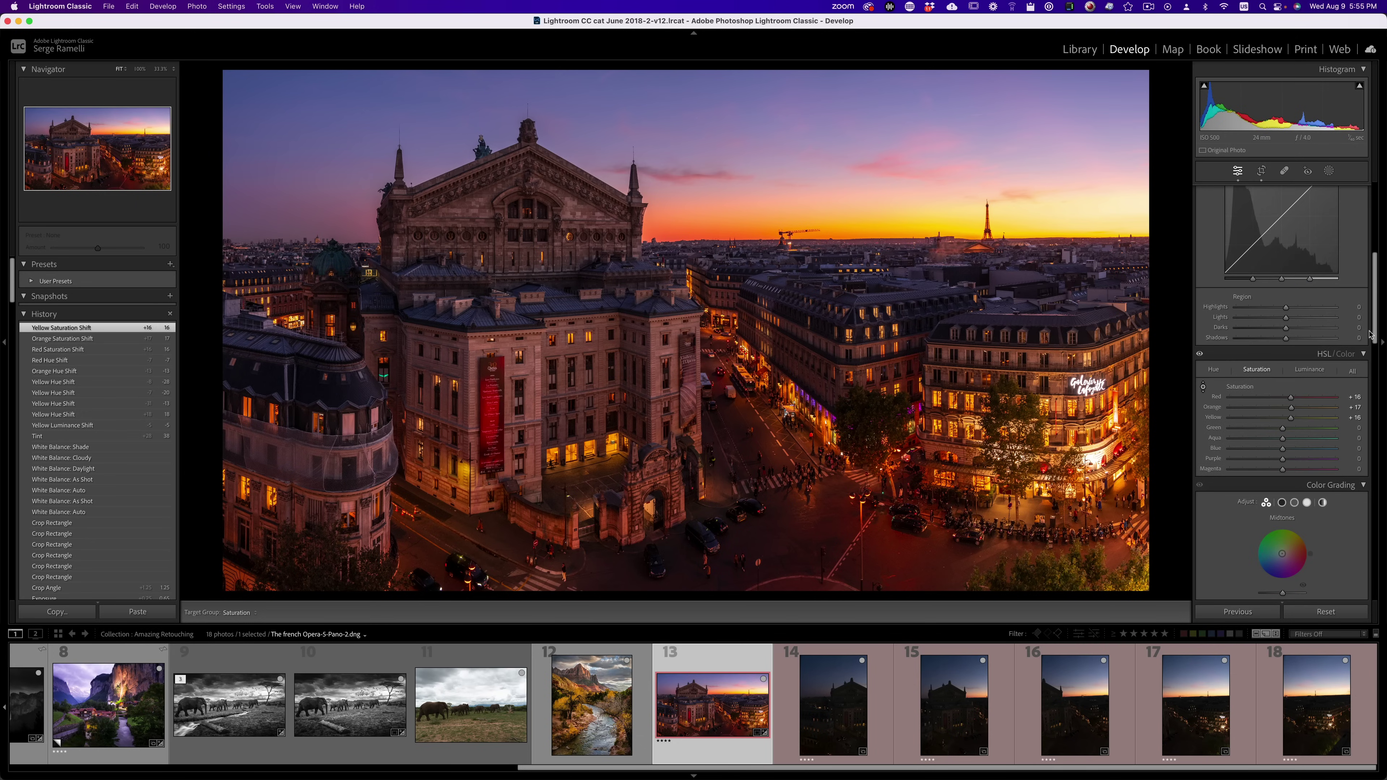
{"action": "scroll", "coordinate": [1369, 335], "scroll_direction": "down", "scroll_amount": 2}
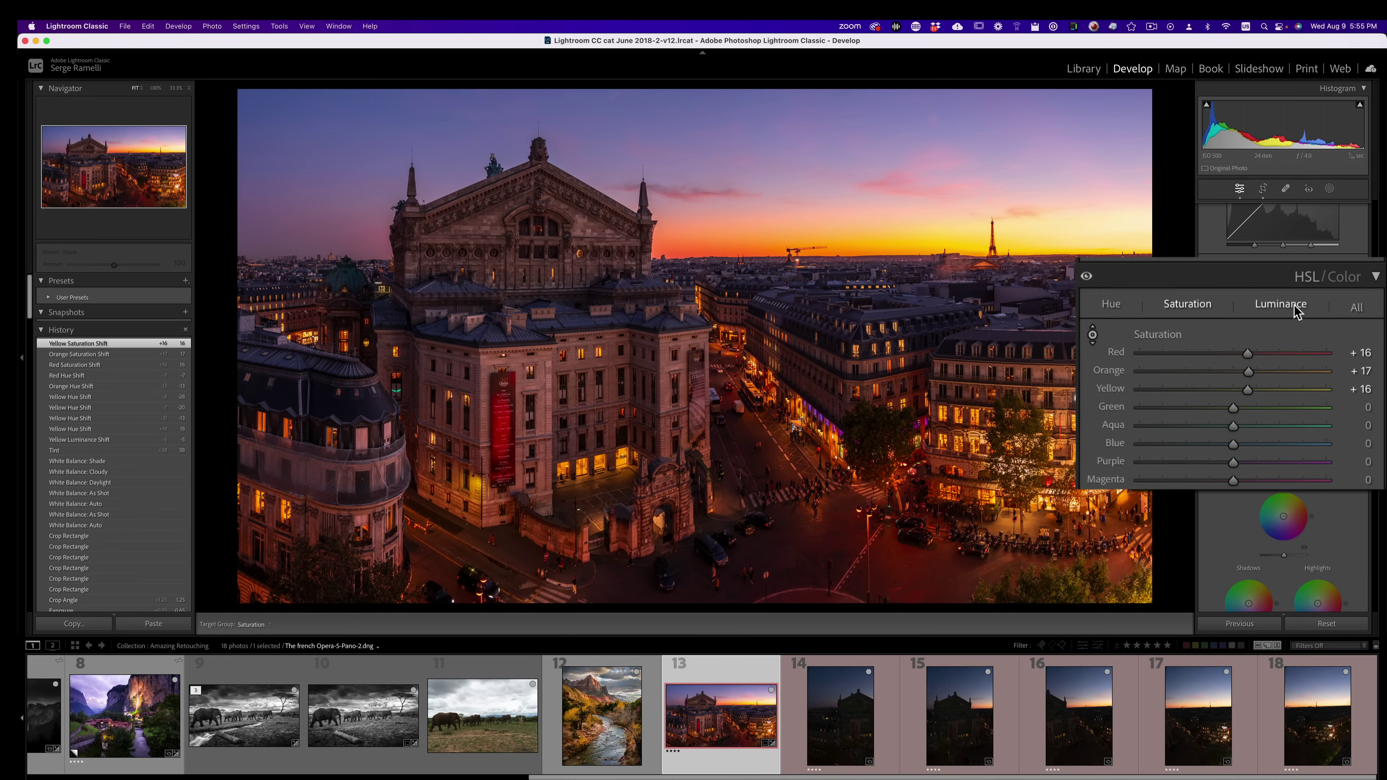
Step: Darken the blue and purple sky luminance with the HSL targeted adjustment tool
{"action": "left_click", "coordinate": [1293, 305]}
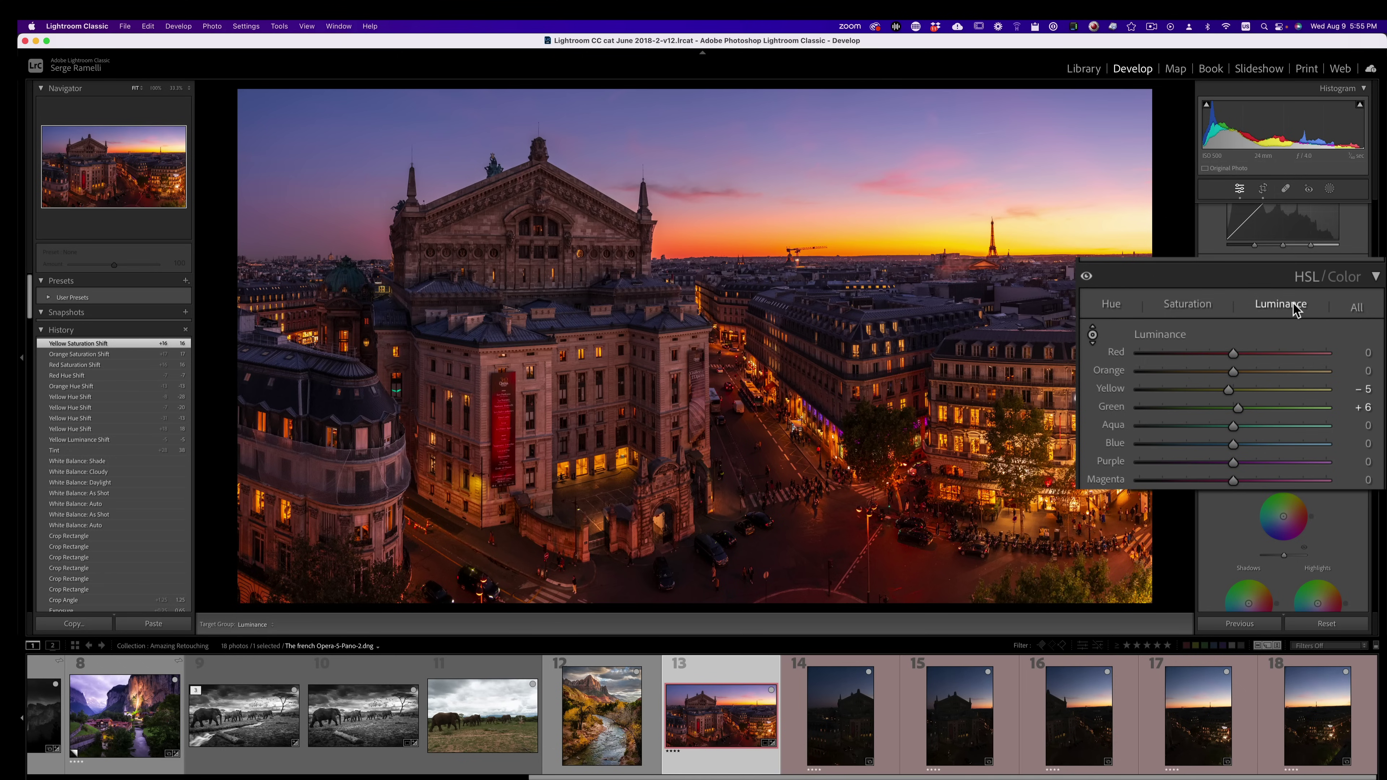
{"action": "left_click", "coordinate": [1174, 310]}
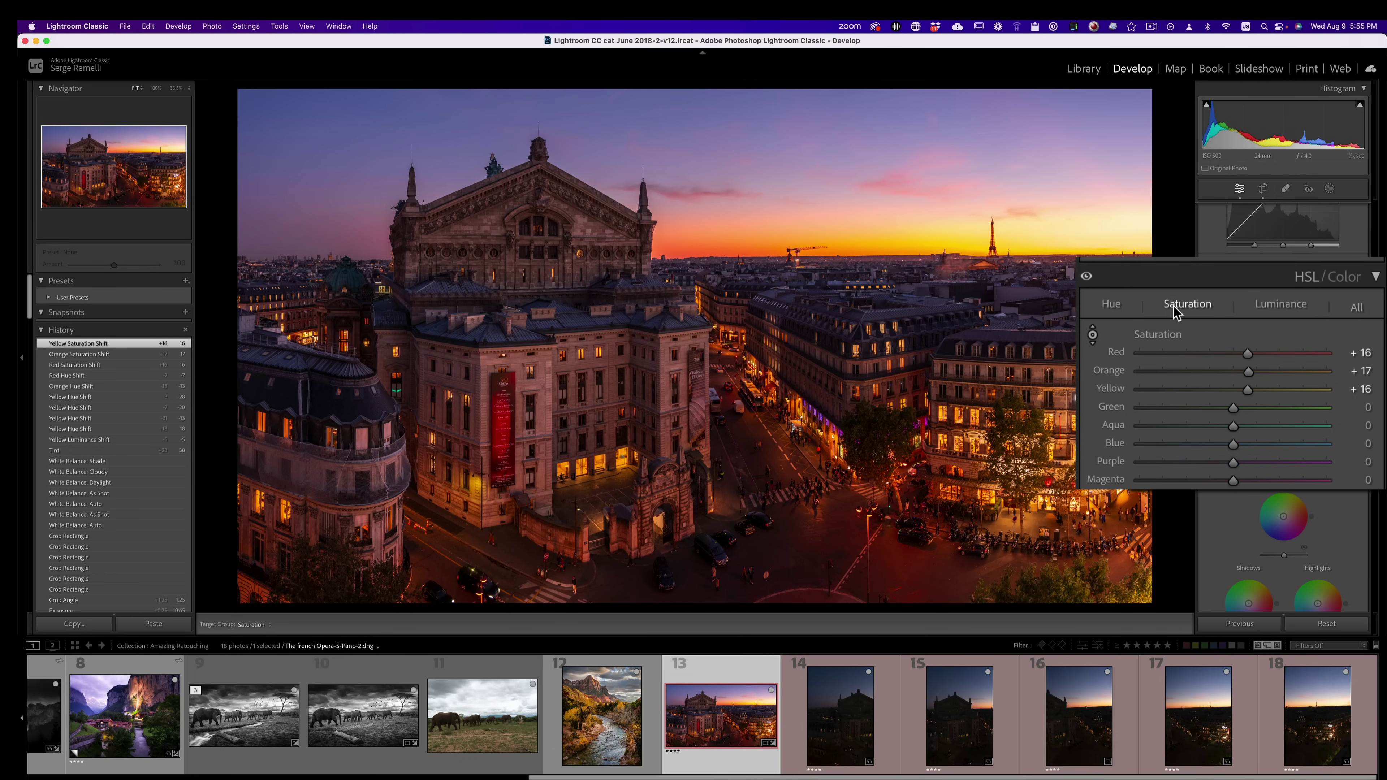
{"action": "left_click", "coordinate": [1274, 307]}
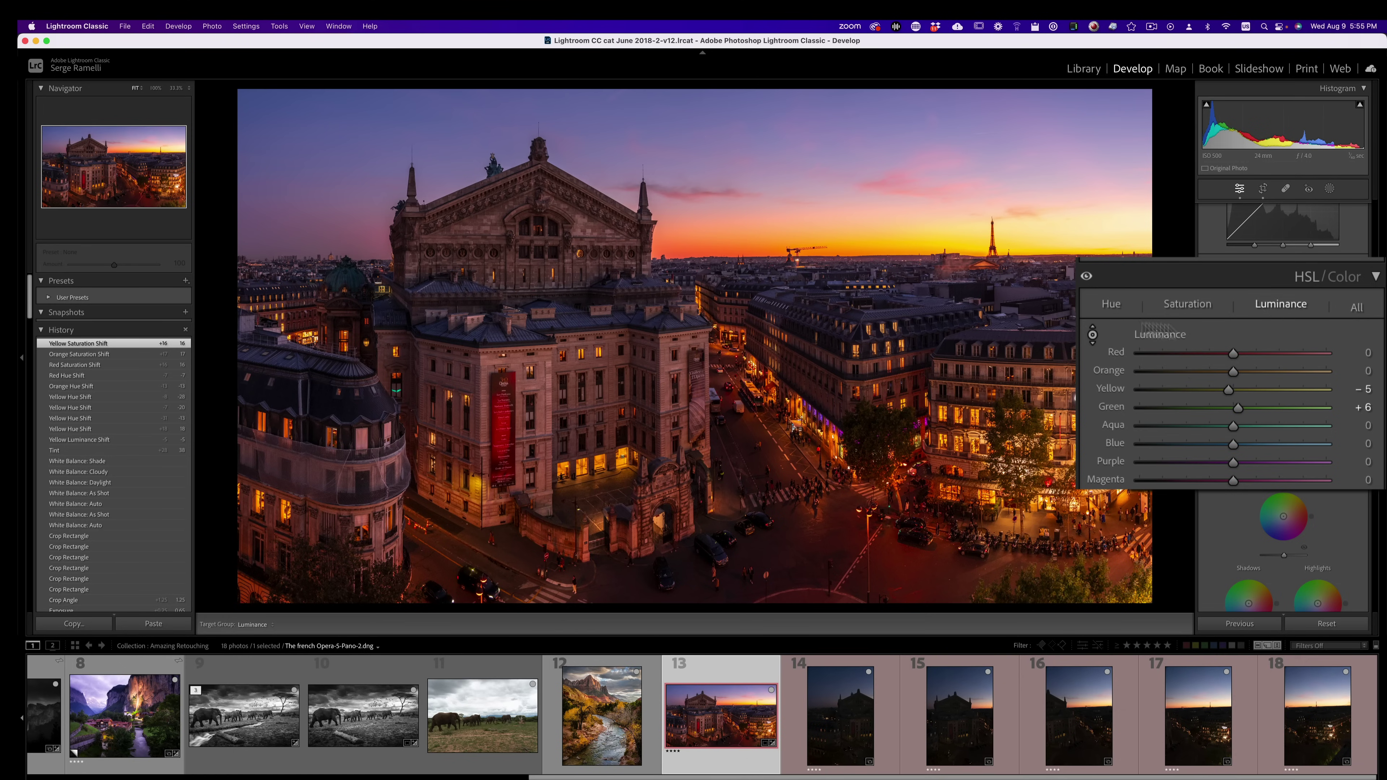
{"action": "left_click", "coordinate": [1092, 334]}
{"action": "key", "text": "Down"}
{"action": "key", "text": "Down"}
{"action": "key", "text": "Down"}
{"action": "key", "text": "Down"}
{"action": "key", "text": "Down"}
{"action": "key", "text": "Down"}
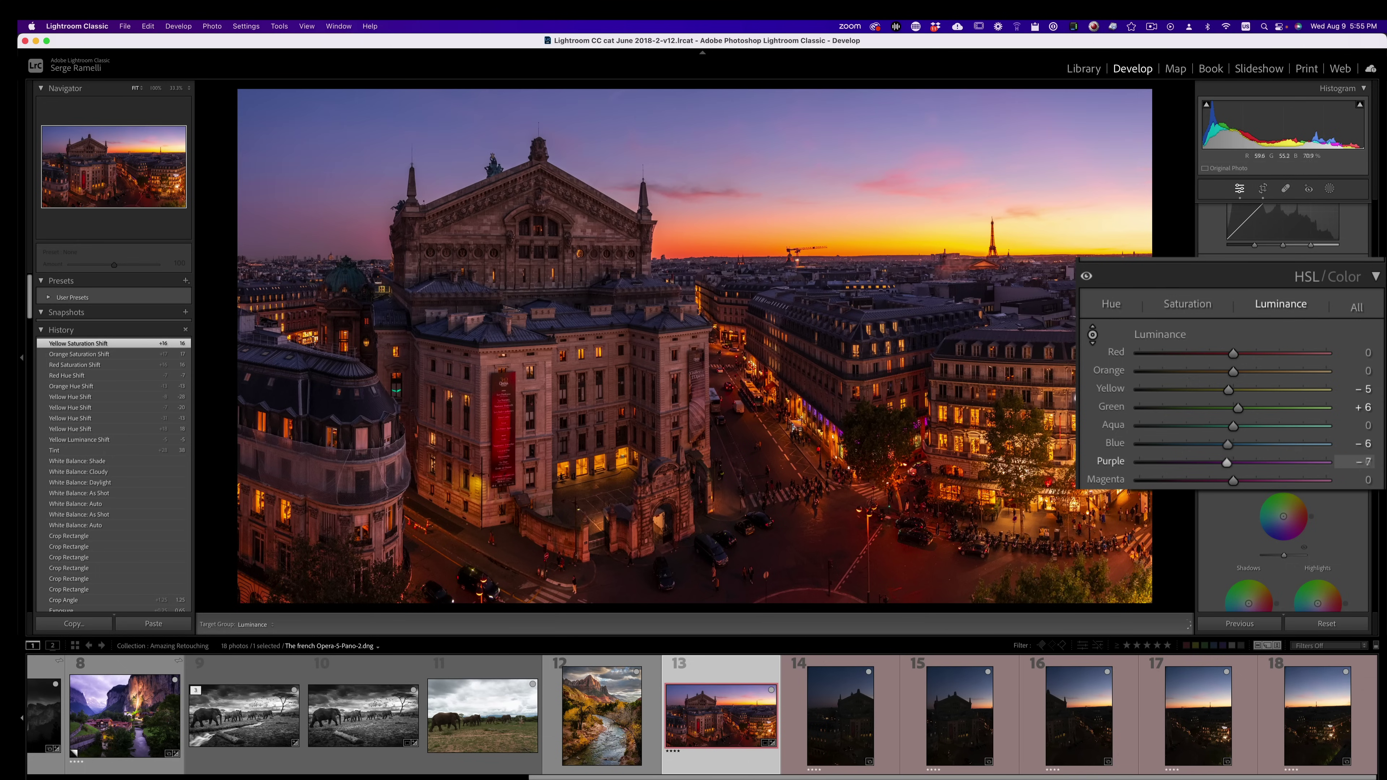
{"action": "key", "text": "Down"}
{"action": "key", "text": "Down"}
{"action": "key", "text": "Down"}
{"action": "key", "text": "Down"}
{"action": "key", "text": "Down"}
{"action": "key", "text": "Down"}
{"action": "key", "text": "Down"}
{"action": "key", "text": "Down"}
{"action": "key", "text": "Down"}
{"action": "key", "text": "Down"}
{"action": "key", "text": "Down"}
{"action": "key", "text": "Down"}
{"action": "key", "text": "super+z"}
{"action": "key", "text": "Down"}
{"action": "key", "text": "Down"}
{"action": "key", "text": "Down"}
{"action": "key", "text": "Down"}
{"action": "key", "text": "Down"}
{"action": "key", "text": "Down"}
{"action": "key", "text": "Down"}
{"action": "key", "text": "Down"}
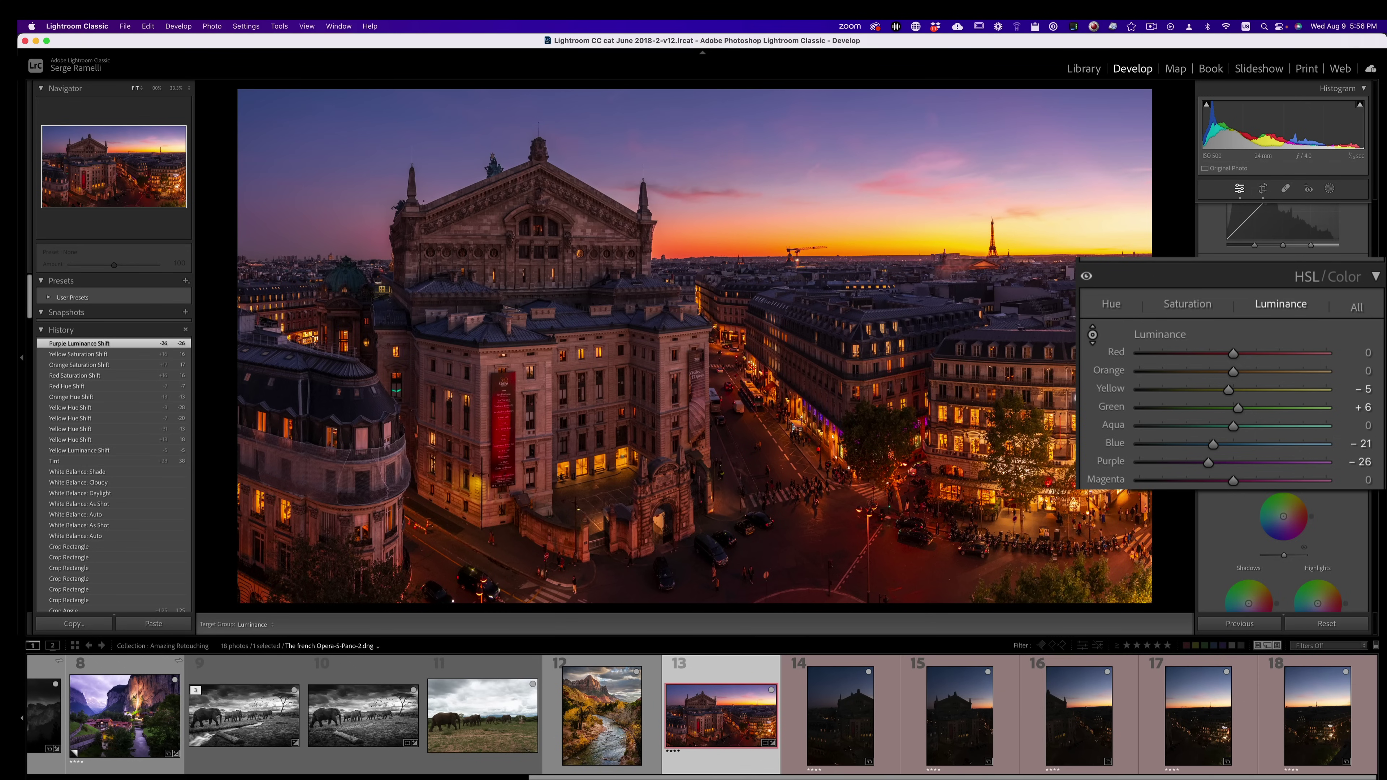
{"action": "key", "text": "Down"}
{"action": "key", "text": "Down"}
{"action": "key", "text": "Down"}
{"action": "key", "text": "Down"}
{"action": "key", "text": "Down"}
{"action": "key", "text": "Down"}
{"action": "key", "text": "Down"}
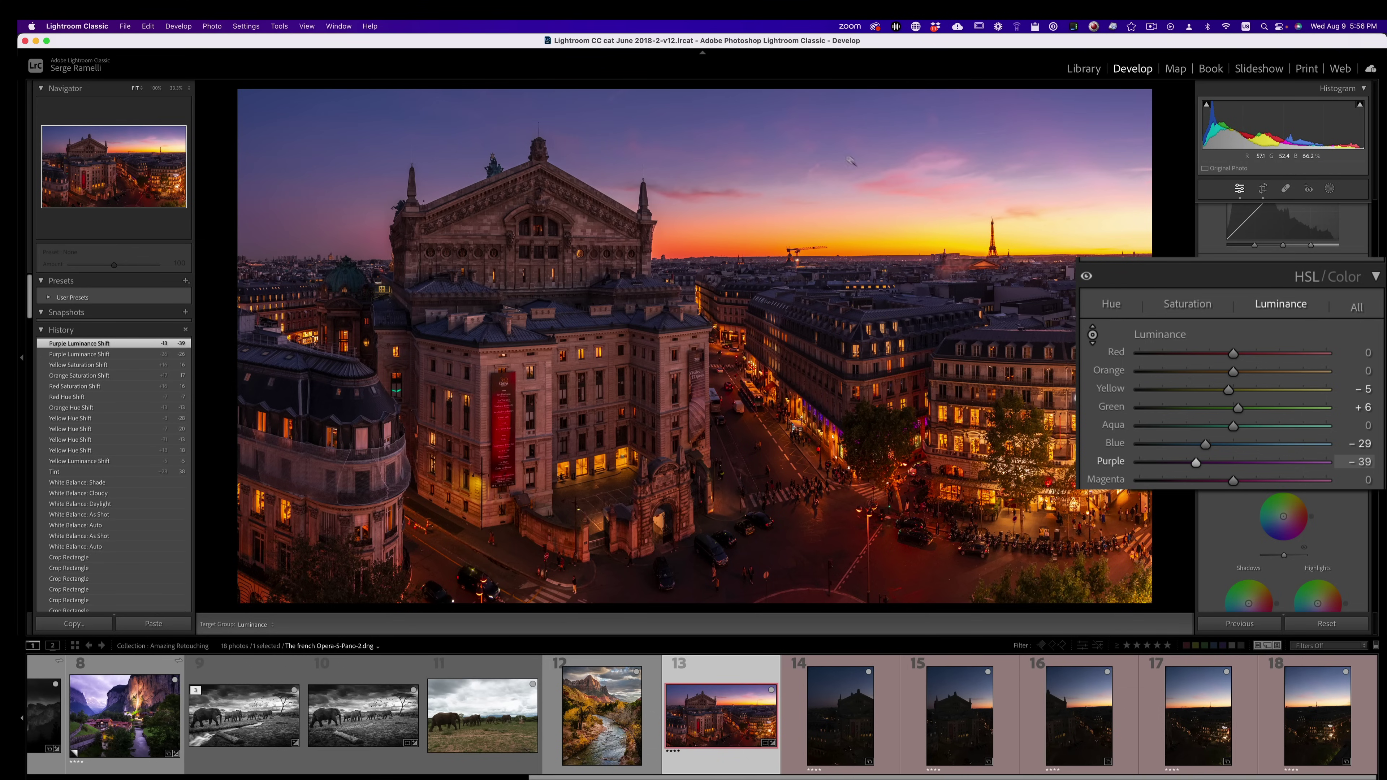
Step: Check the sky at 100%, settle on Blue −27 and Purple −30, and compare with HSL off
{"action": "key", "text": "z"}
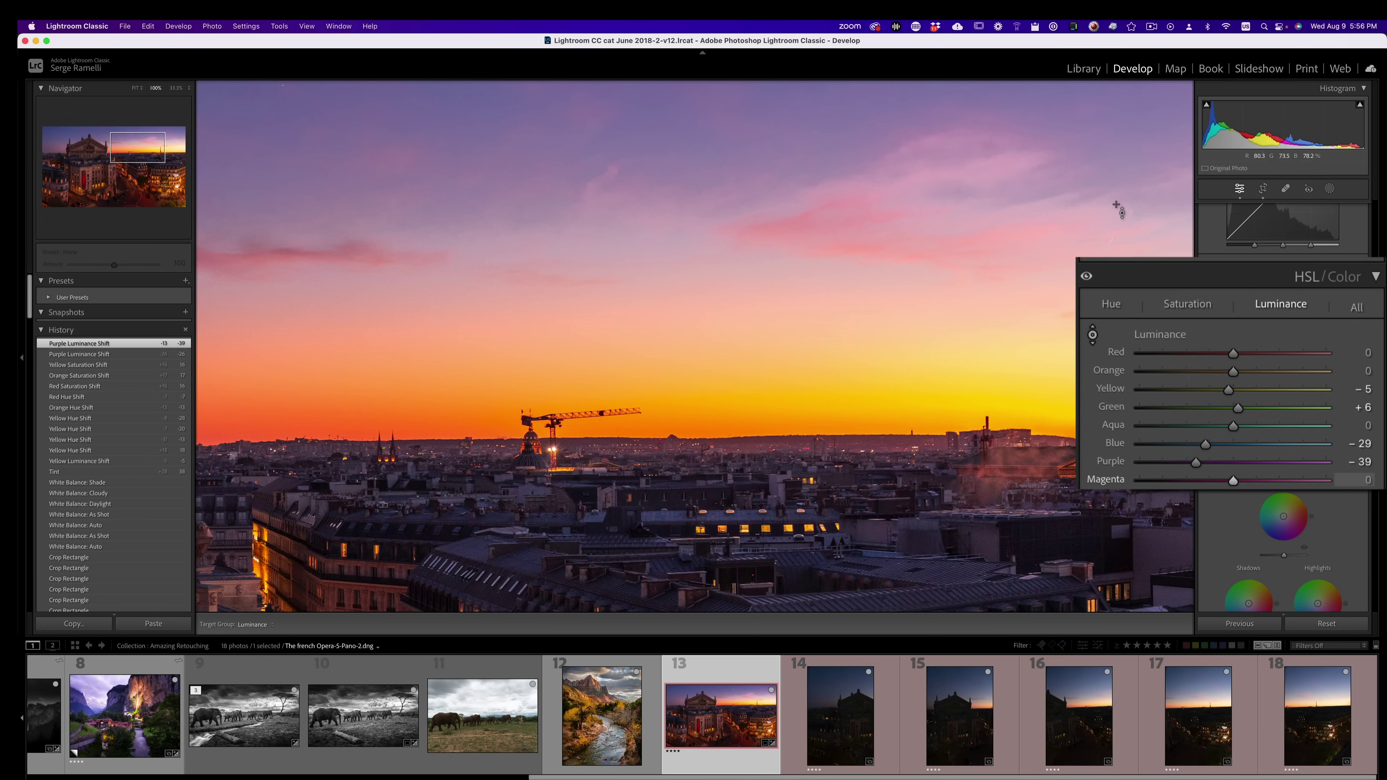
{"action": "left_click_drag", "start_coordinate": [1121, 203], "coordinate": [1121, 194]}
{"action": "key", "text": "z"}
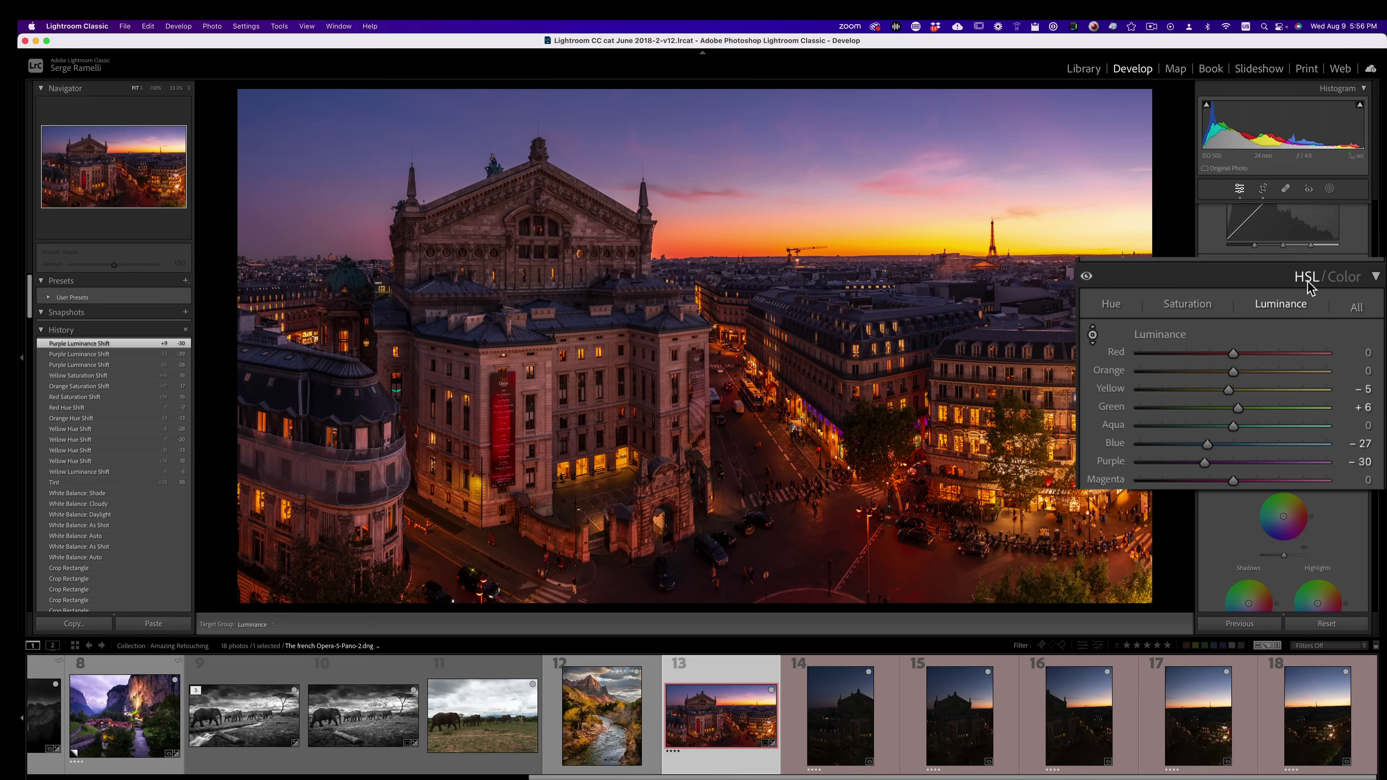
{"action": "left_click", "coordinate": [1086, 277]}
{"action": "left_click", "coordinate": [1086, 277]}
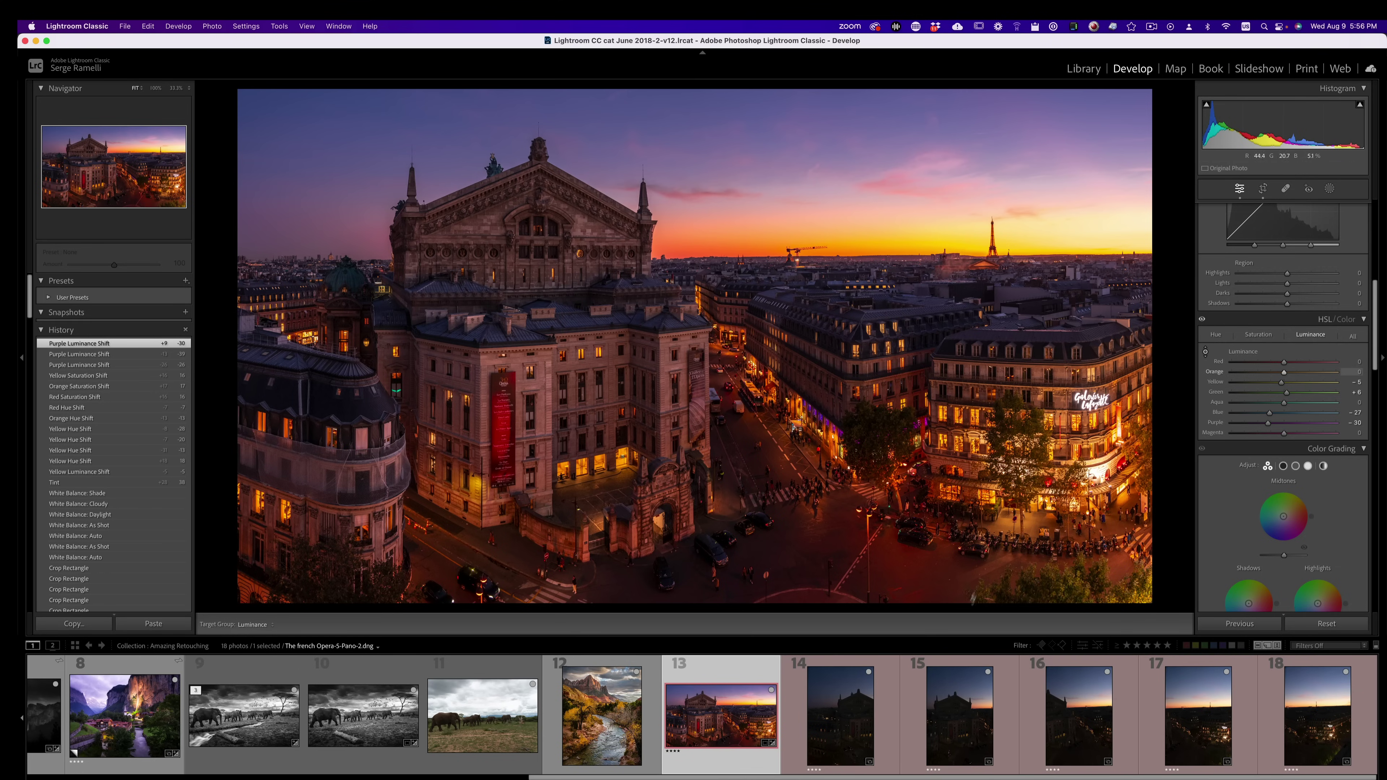
Step: Draw a linear gradient mask over the lower right and set its Exposure to −0.58
{"action": "left_click", "coordinate": [1330, 189]}
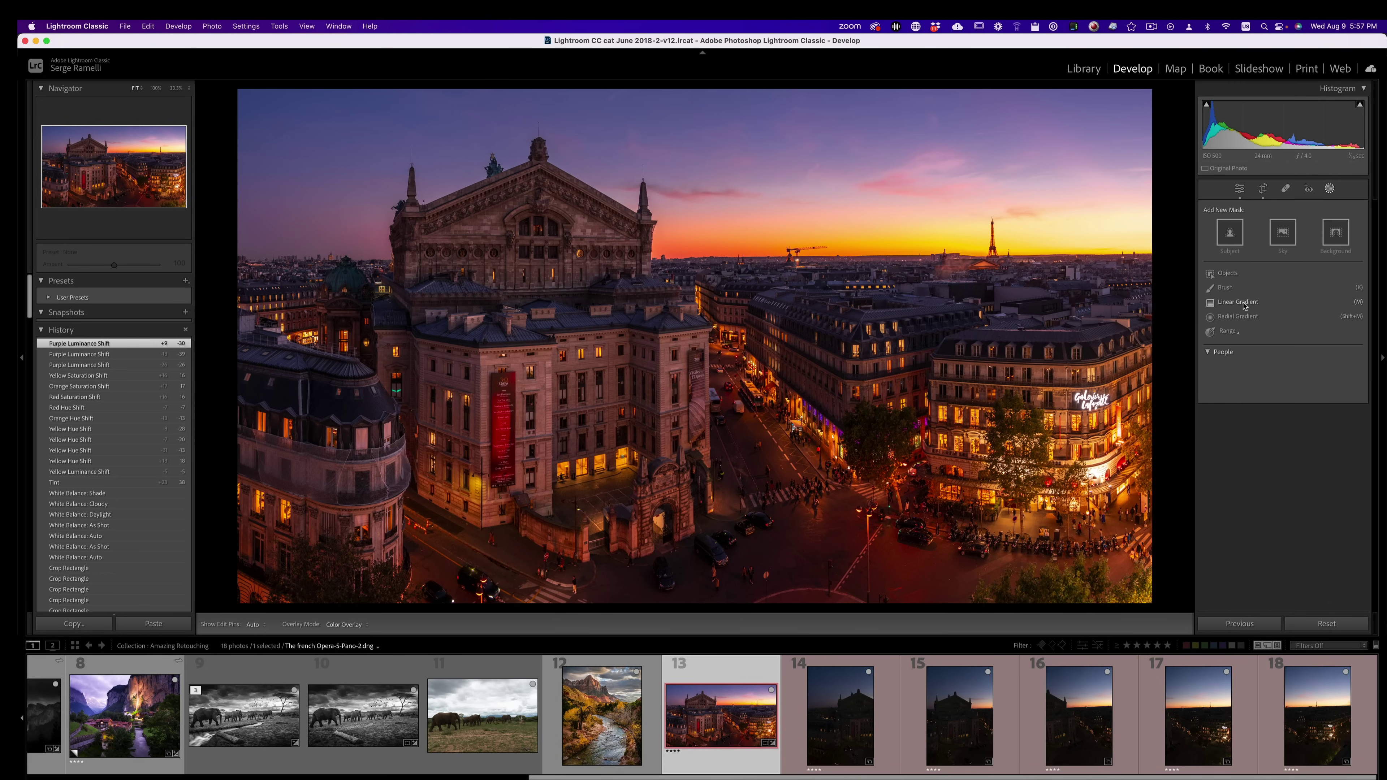
{"action": "left_click", "coordinate": [1239, 302]}
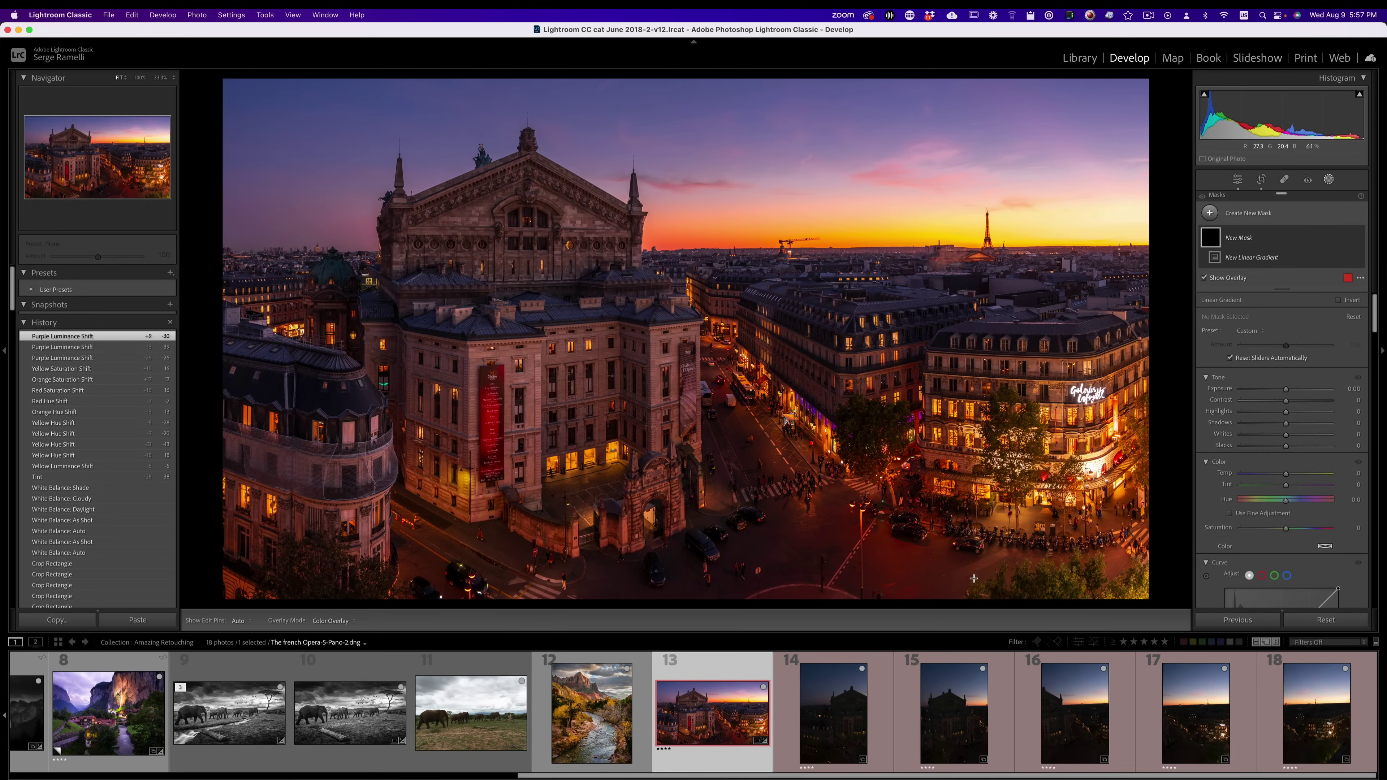
{"action": "left_click_drag", "start_coordinate": [982, 582], "coordinate": [885, 451]}
{"action": "key", "text": "o"}
{"action": "left_click_drag", "start_coordinate": [1285, 407], "coordinate": [1278, 407]}
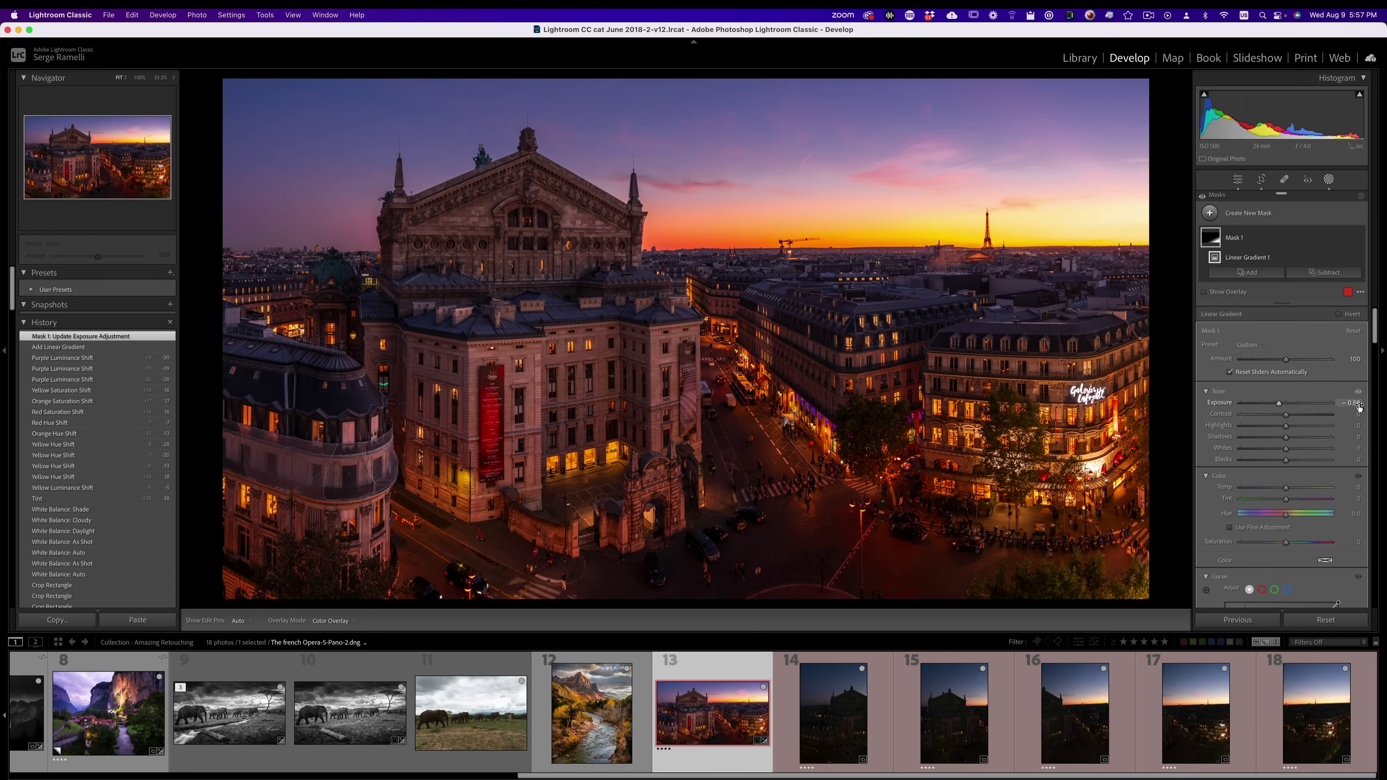
Step: Reposition and rotate the gradient into the lower-right corner and lower Exposure to −1.27
{"action": "mouse_move", "coordinate": [977, 579]}
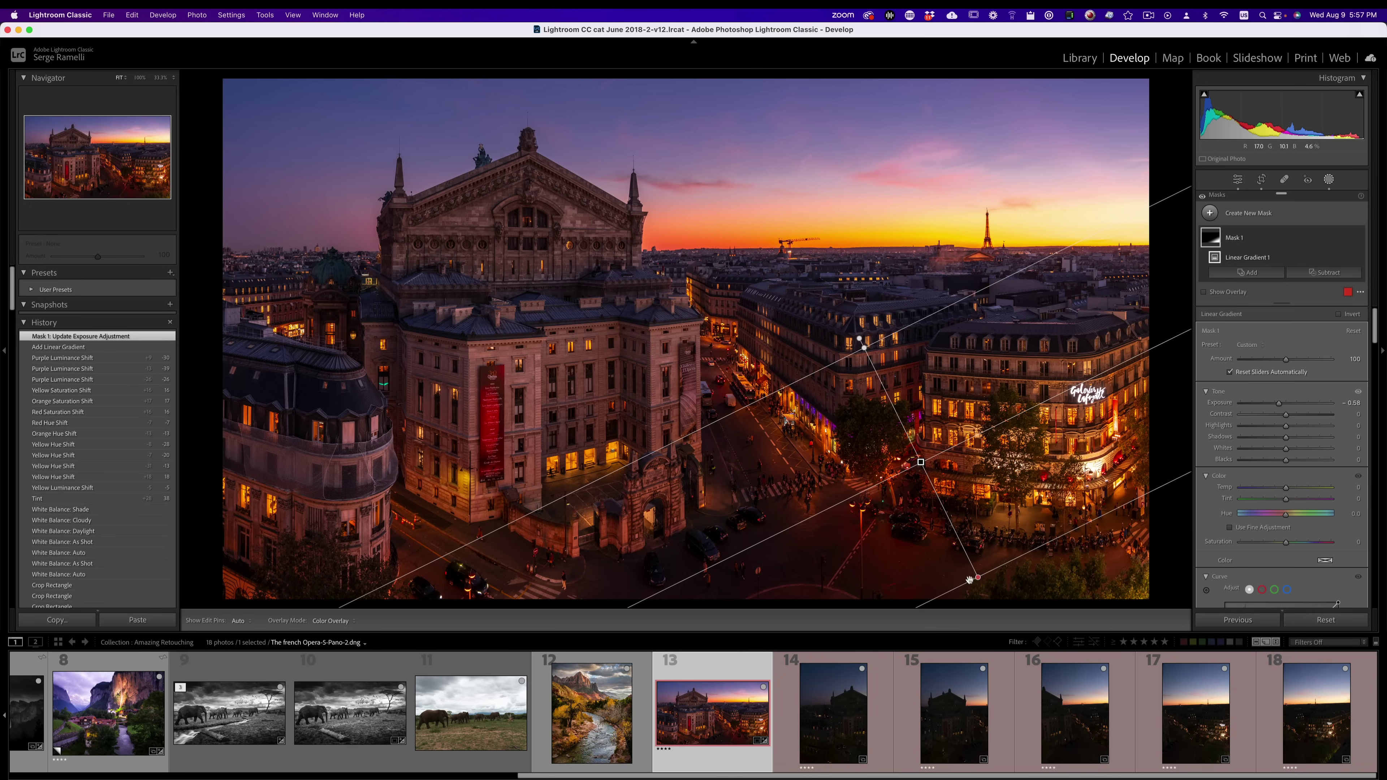
{"action": "left_click_drag", "start_coordinate": [866, 352], "coordinate": [975, 569]}
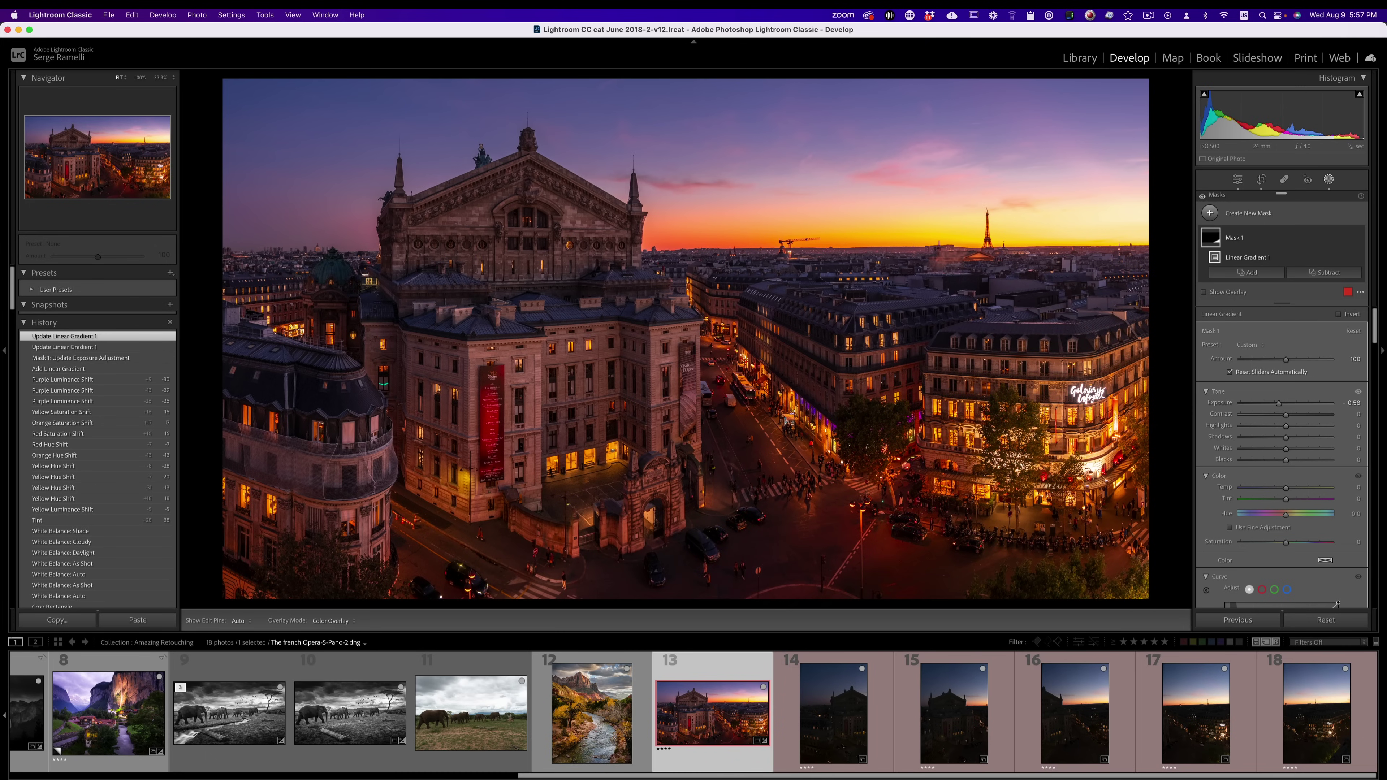
{"action": "left_click_drag", "start_coordinate": [1278, 402], "coordinate": [1273, 407]}
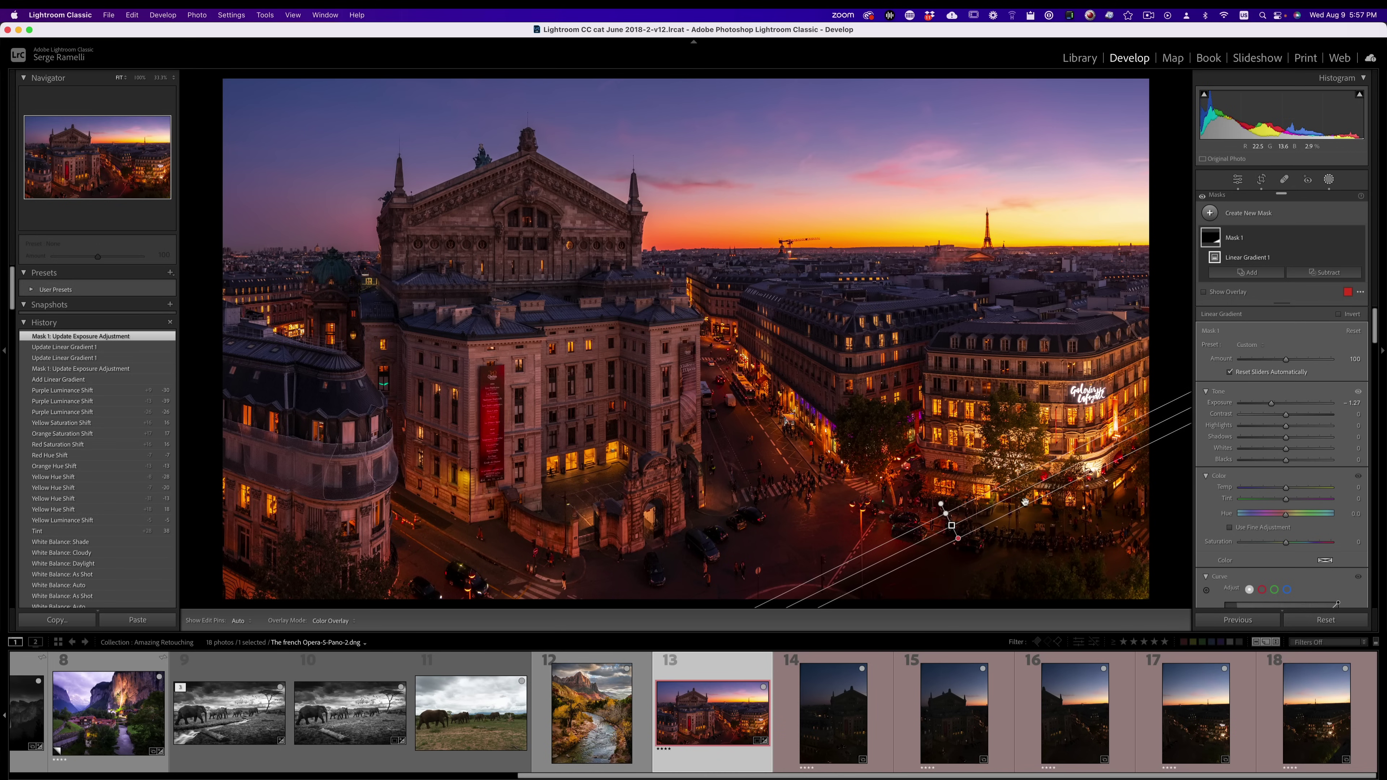
{"action": "left_click_drag", "start_coordinate": [947, 514], "coordinate": [835, 292]}
{"action": "left_click_drag", "start_coordinate": [895, 416], "coordinate": [1067, 602]}
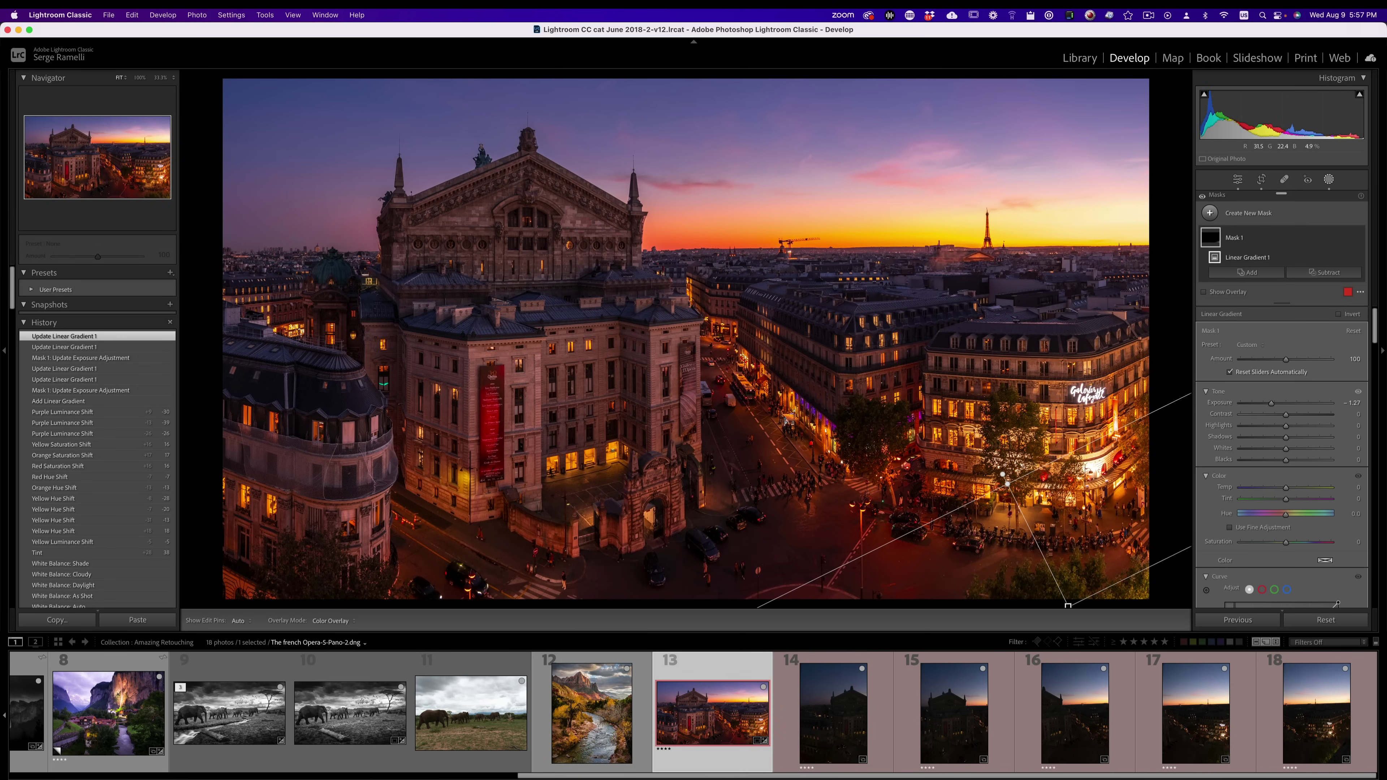
Step: Draw a second linear gradient down from the top edge and lower its Exposure to darken the sky
{"action": "left_click", "coordinate": [1231, 215]}
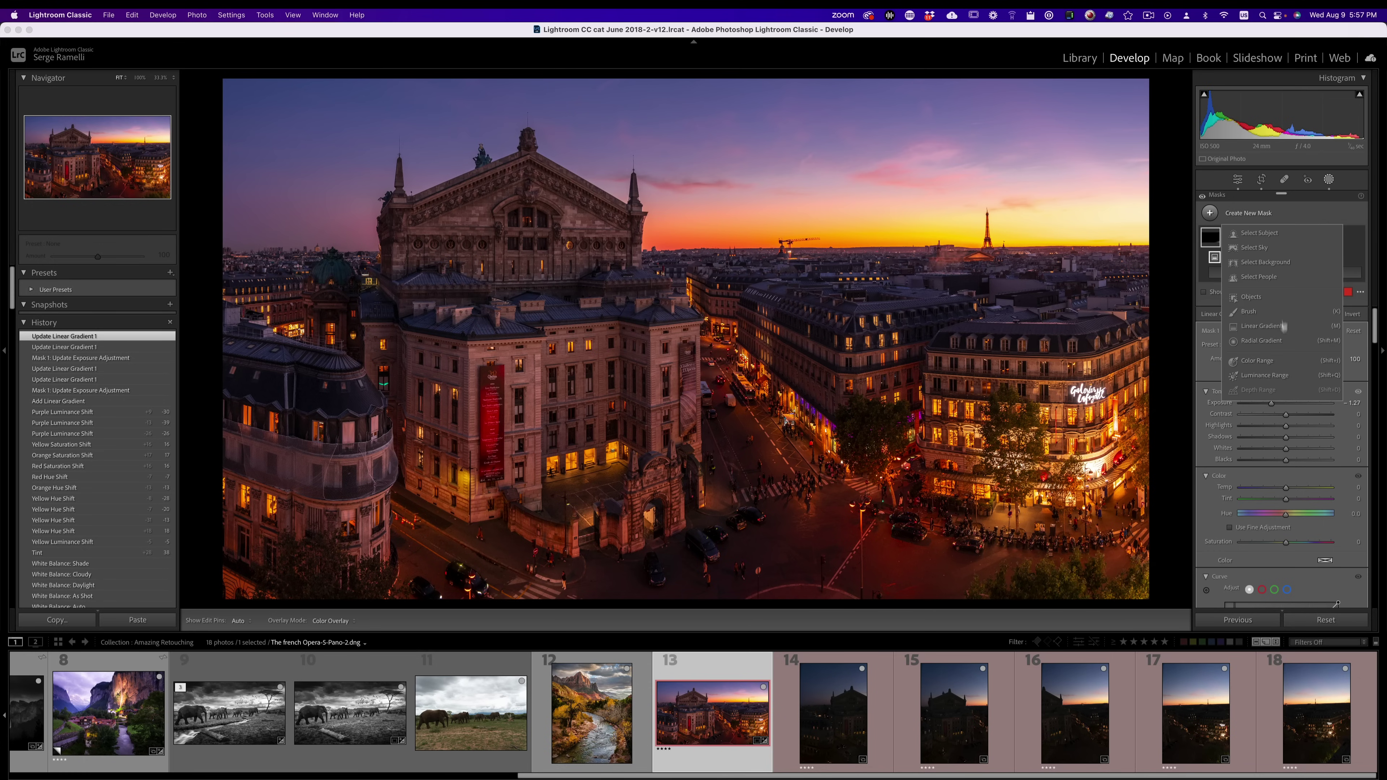
{"action": "left_click", "coordinate": [1261, 327]}
{"action": "left_click_drag", "start_coordinate": [799, 81], "coordinate": [799, 161]}
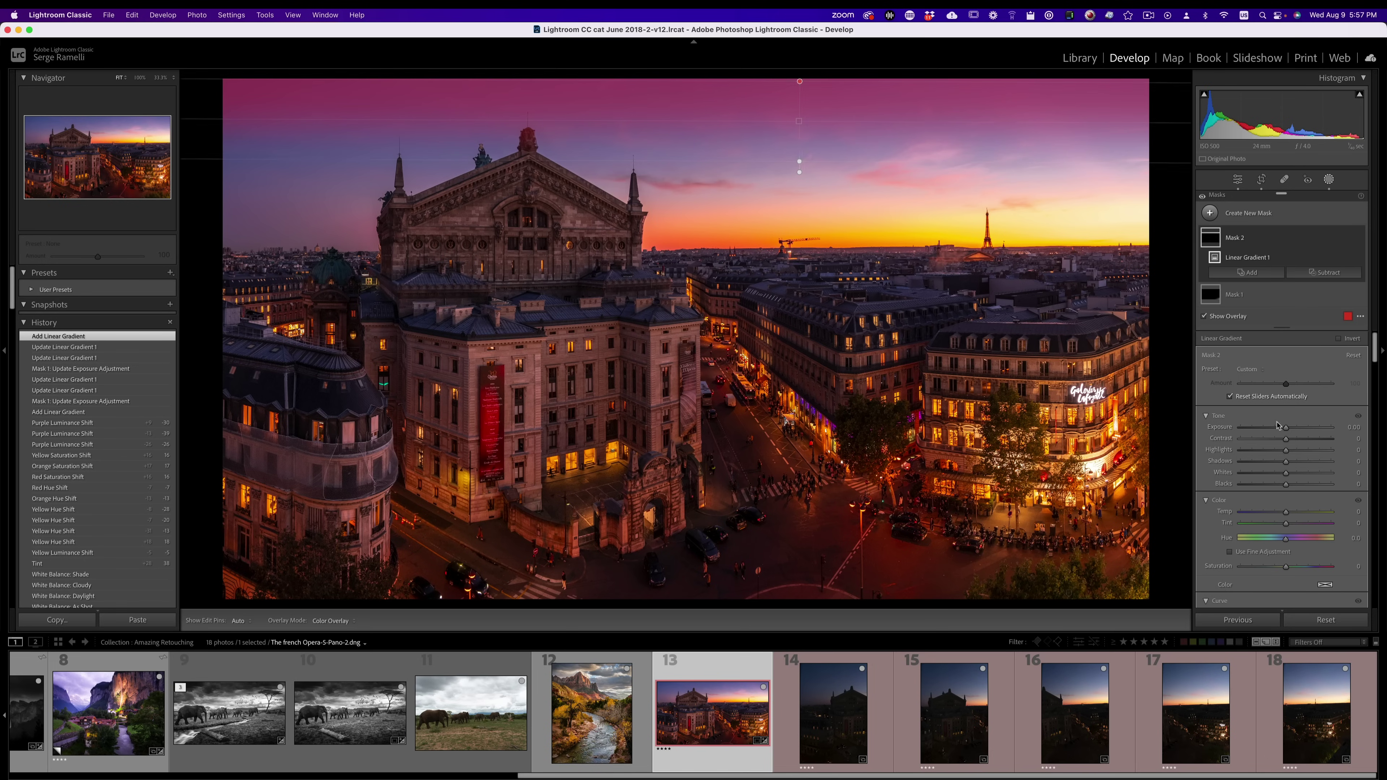
{"action": "left_click_drag", "start_coordinate": [1283, 431], "coordinate": [1276, 431]}
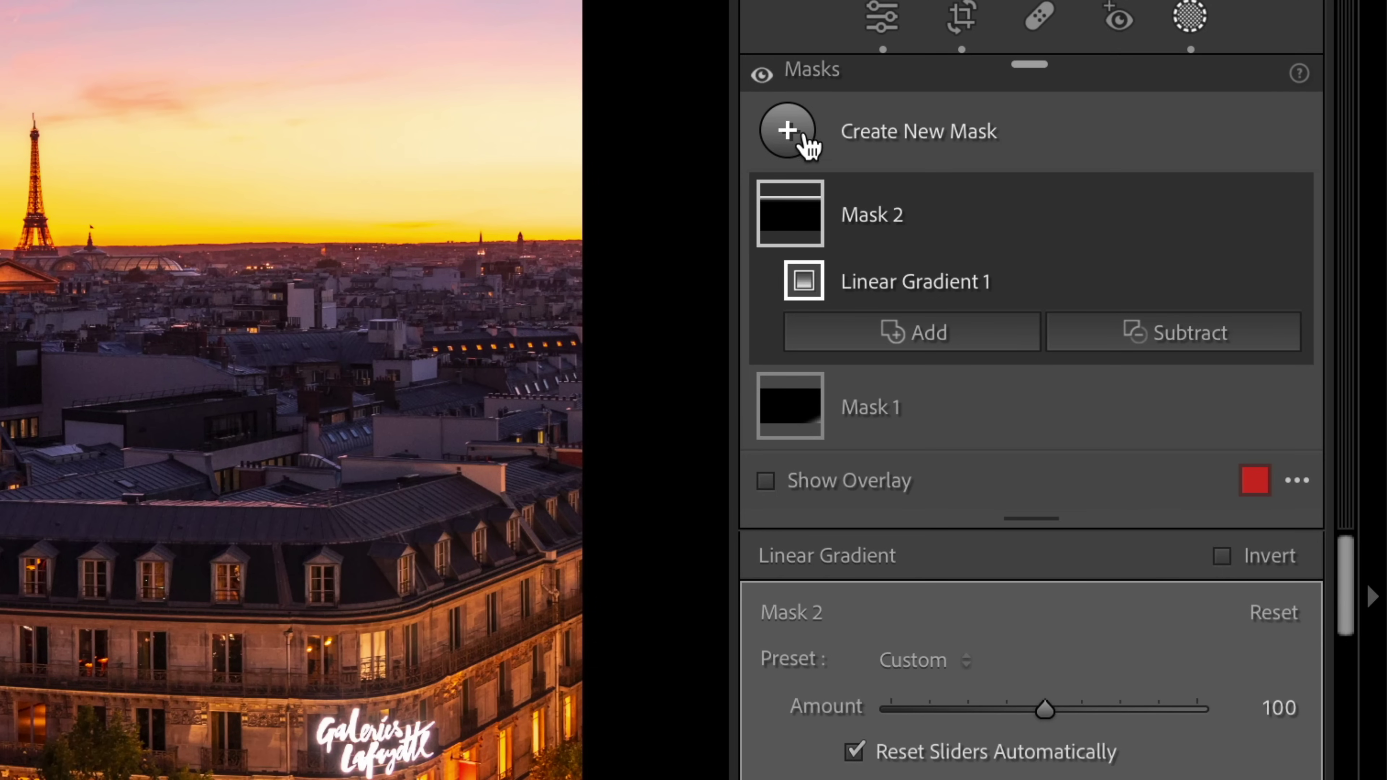
Step: Create a brush mask with a hard edge, flow 100 and exposure 0.81, and paint a zigzag test stroke
{"action": "left_click", "coordinate": [1213, 214]}
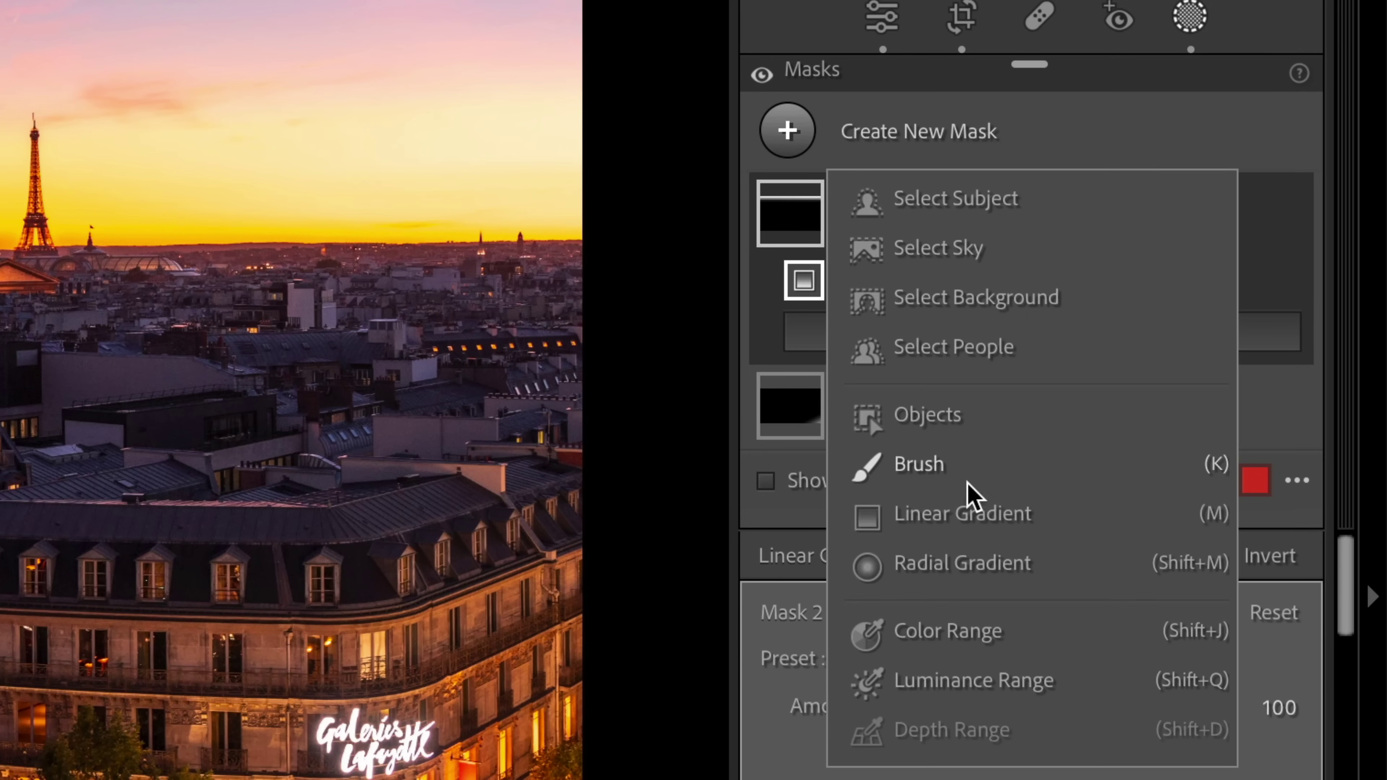
{"action": "left_click", "coordinate": [953, 457]}
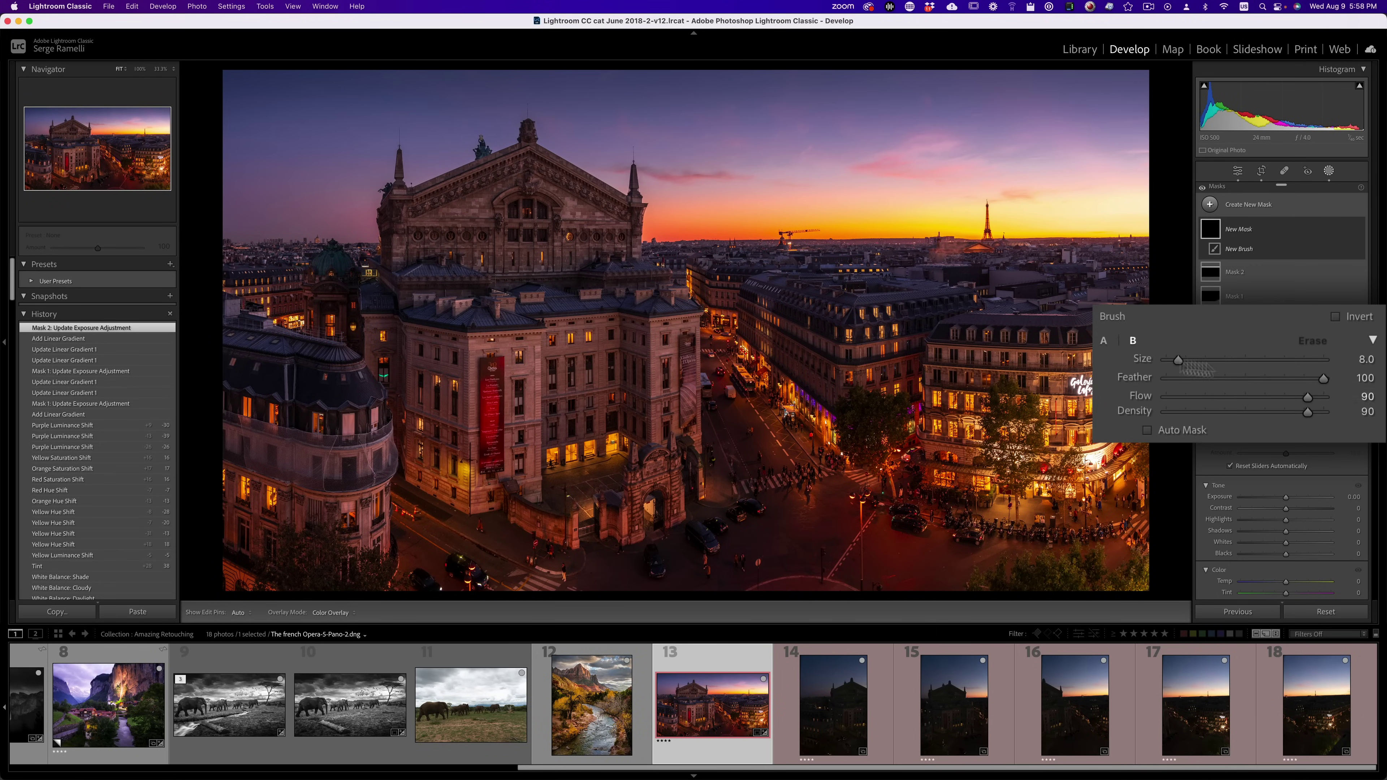
{"action": "left_click_drag", "start_coordinate": [1250, 383], "coordinate": [1110, 389]}
{"action": "left_click_drag", "start_coordinate": [1307, 397], "coordinate": [1330, 413]}
{"action": "left_click_drag", "start_coordinate": [1297, 499], "coordinate": [1299, 499]}
{"action": "scroll", "coordinate": [805, 216], "scroll_direction": "down", "scroll_amount": 3}
{"action": "mouse_move", "coordinate": [666, 158]}
{"action": "left_mouse_down"}
{"action": "mouse_move", "coordinate": [749, 205]}
{"action": "mouse_move", "coordinate": [880, 141]}
{"action": "mouse_move", "coordinate": [939, 164]}
{"action": "mouse_move", "coordinate": [939, 202]}
{"action": "left_mouse_up"}
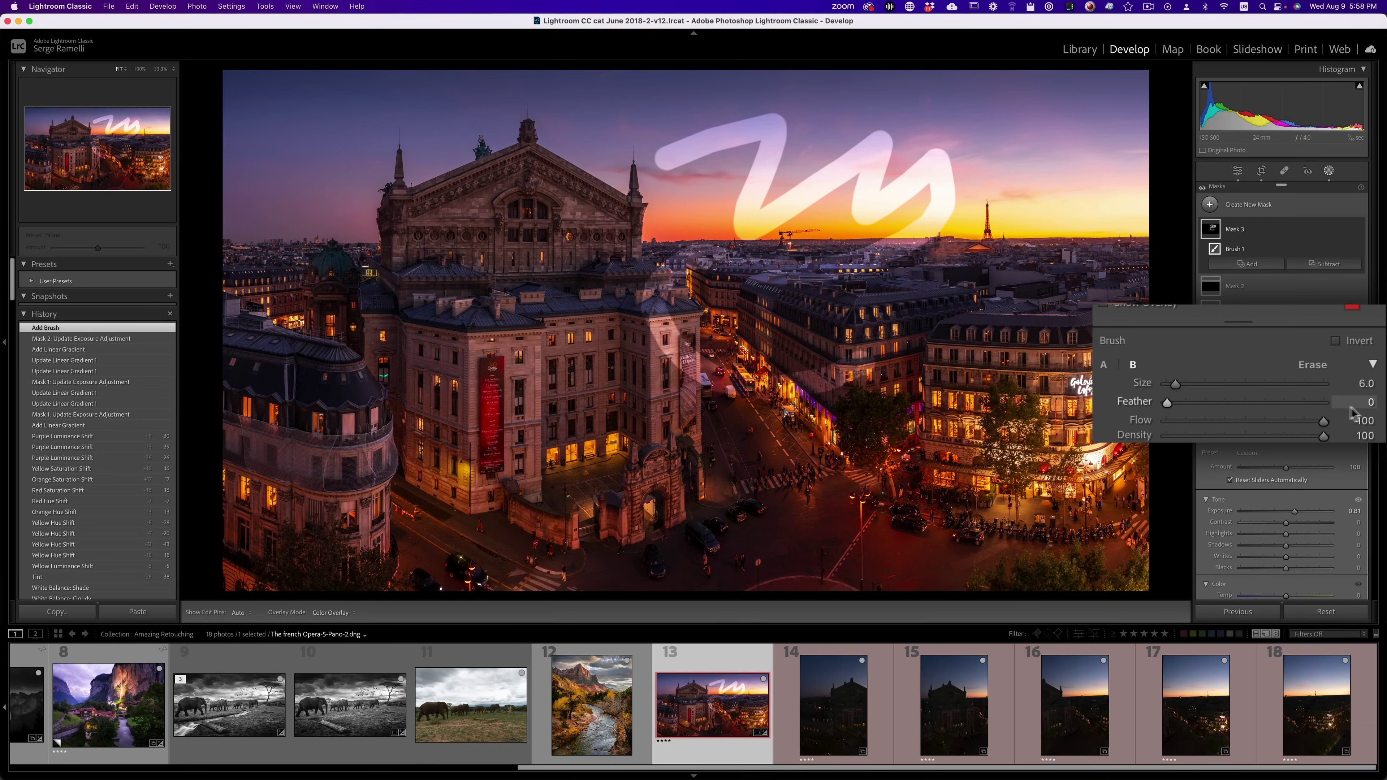
Step: Test a fully soft brush at flow 71 on the sky, then lower exposure to 0.48
{"action": "left_click", "coordinate": [1326, 402]}
{"action": "key", "text": "h"}
{"action": "mouse_move", "coordinate": [677, 112]}
{"action": "left_mouse_down"}
{"action": "mouse_move", "coordinate": [898, 112]}
{"action": "mouse_move", "coordinate": [1125, 188]}
{"action": "left_mouse_up"}
{"action": "key", "text": "h"}
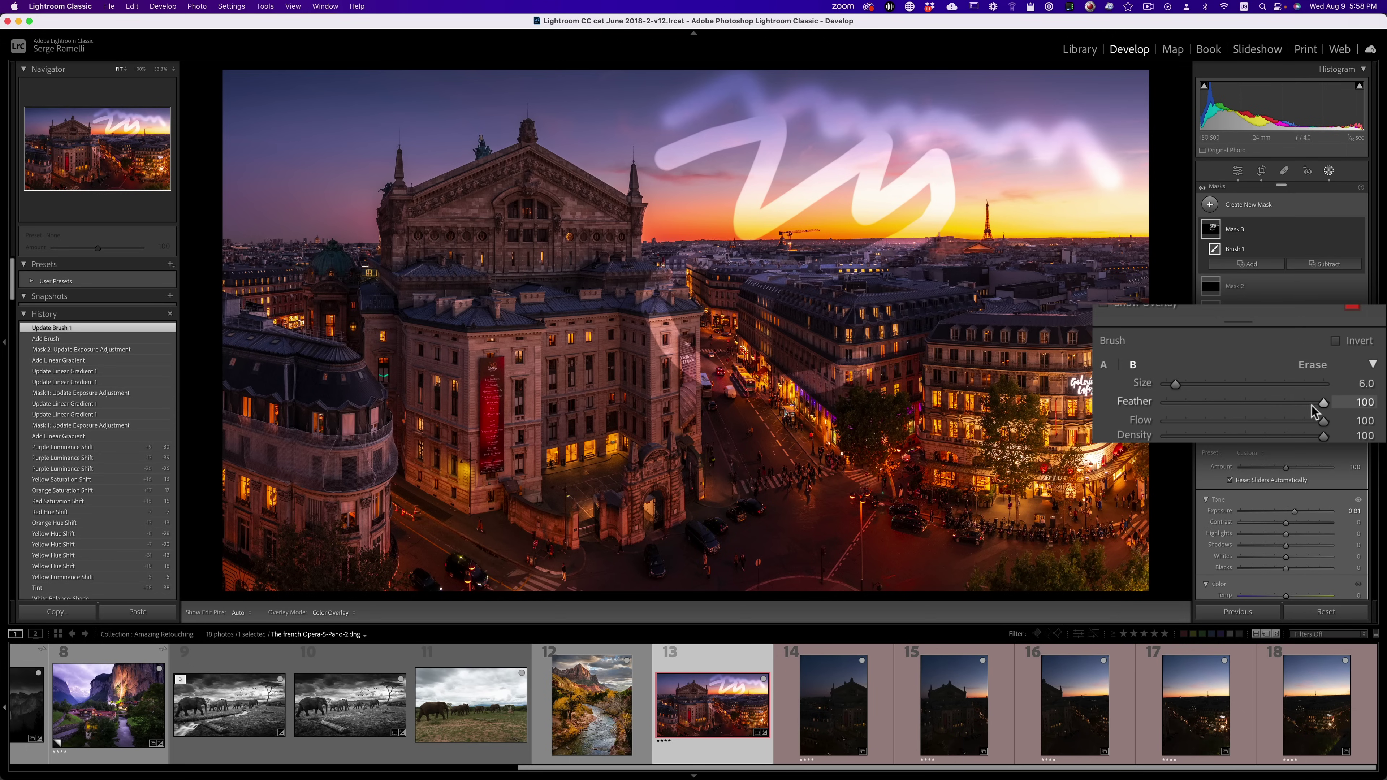
{"action": "left_click", "coordinate": [1279, 421]}
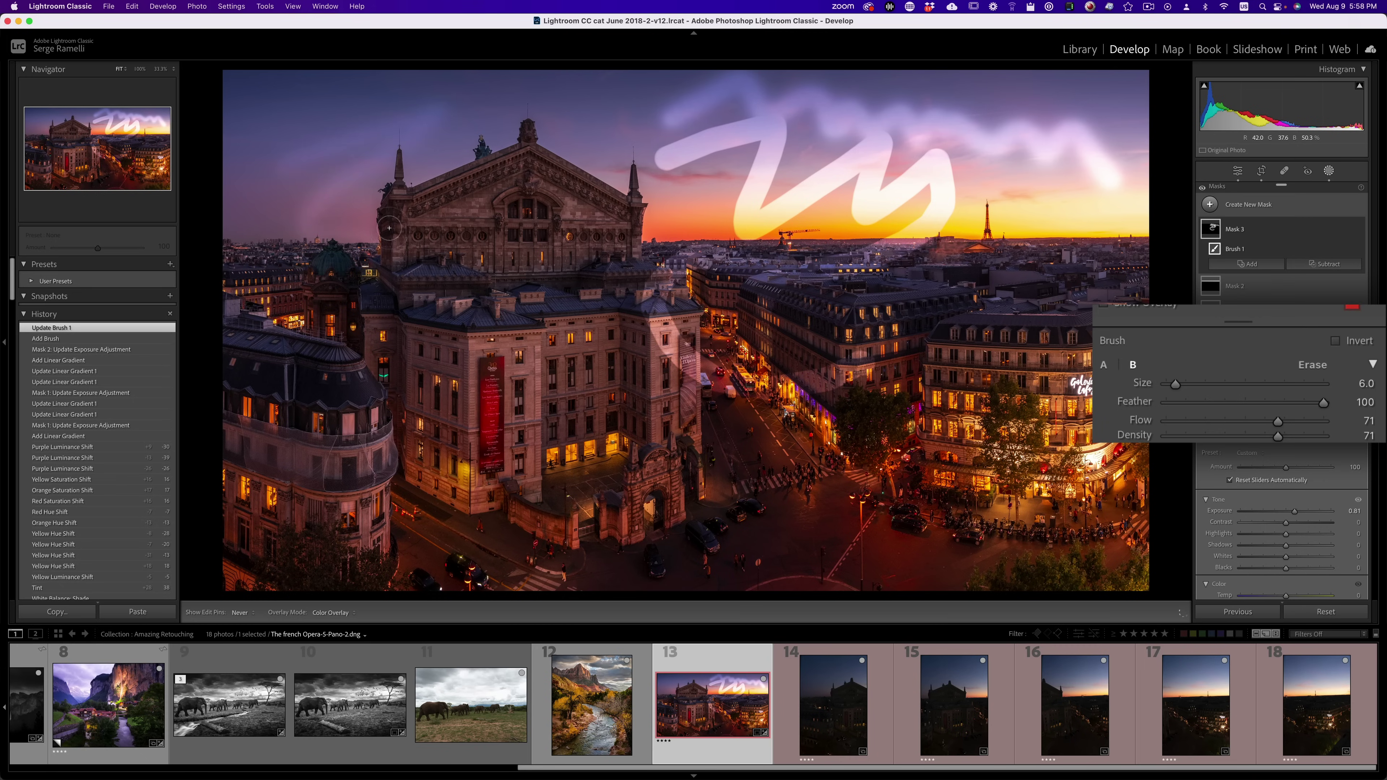
{"action": "left_click_drag", "start_coordinate": [567, 119], "coordinate": [596, 218]}
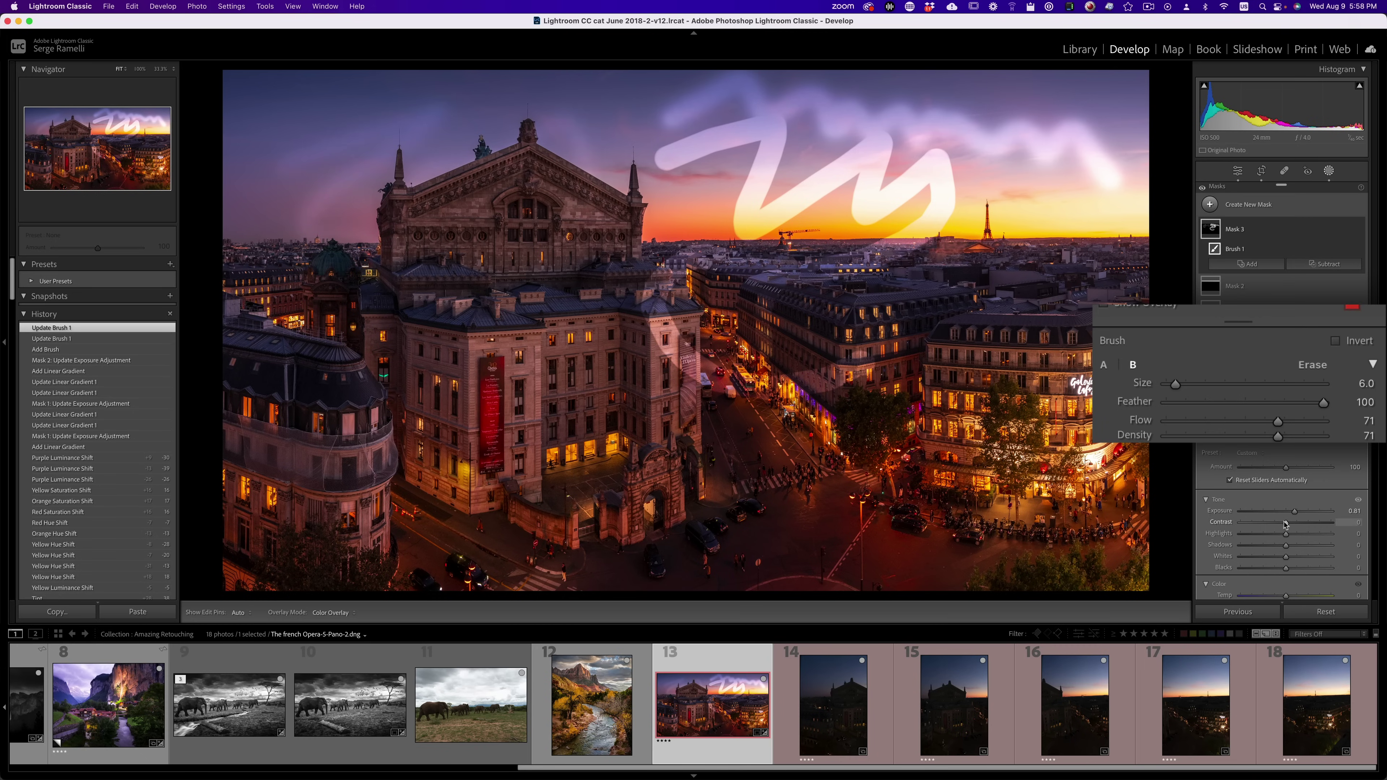
{"action": "left_click_drag", "start_coordinate": [1291, 515], "coordinate": [1290, 515]}
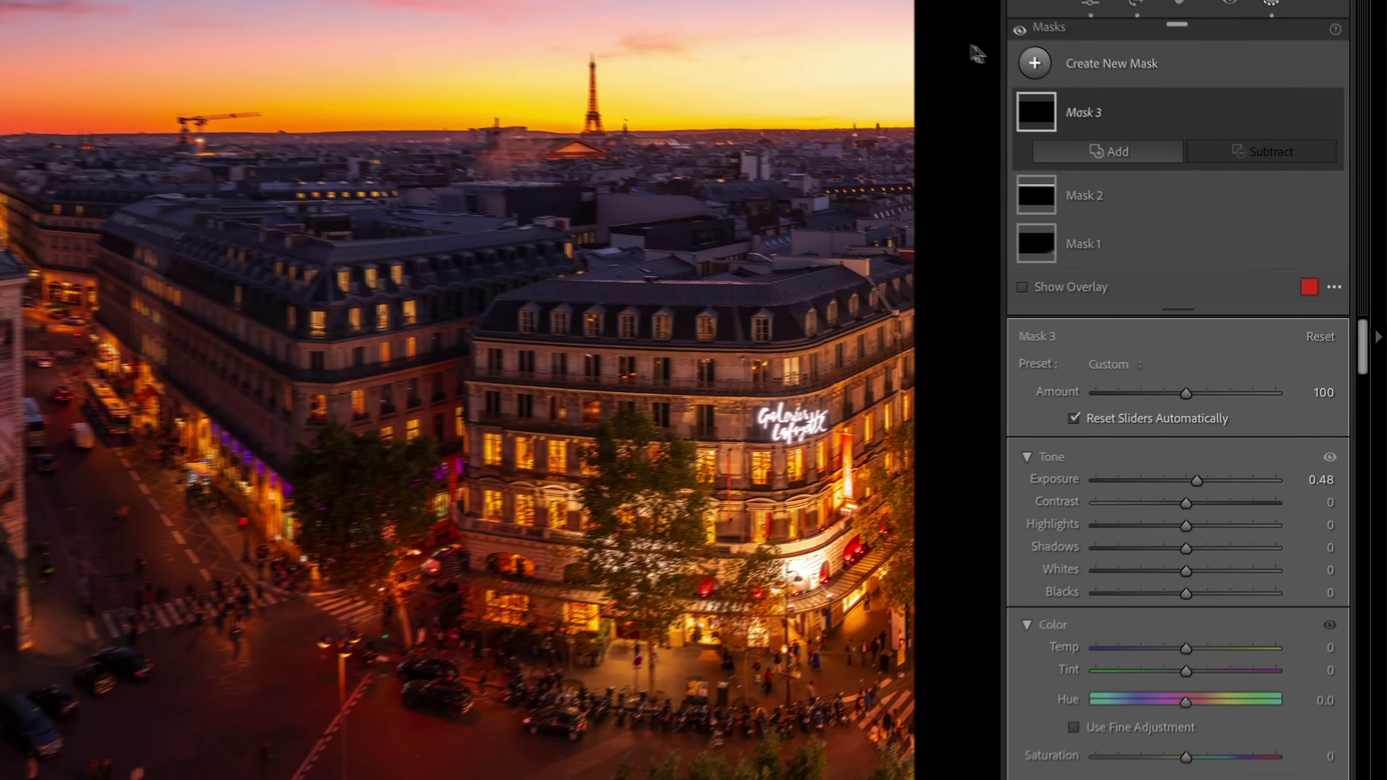
Step: Start a fresh brush mask set to exposure 0.42 and clarity −46
{"action": "left_click", "coordinate": [1145, 153]}
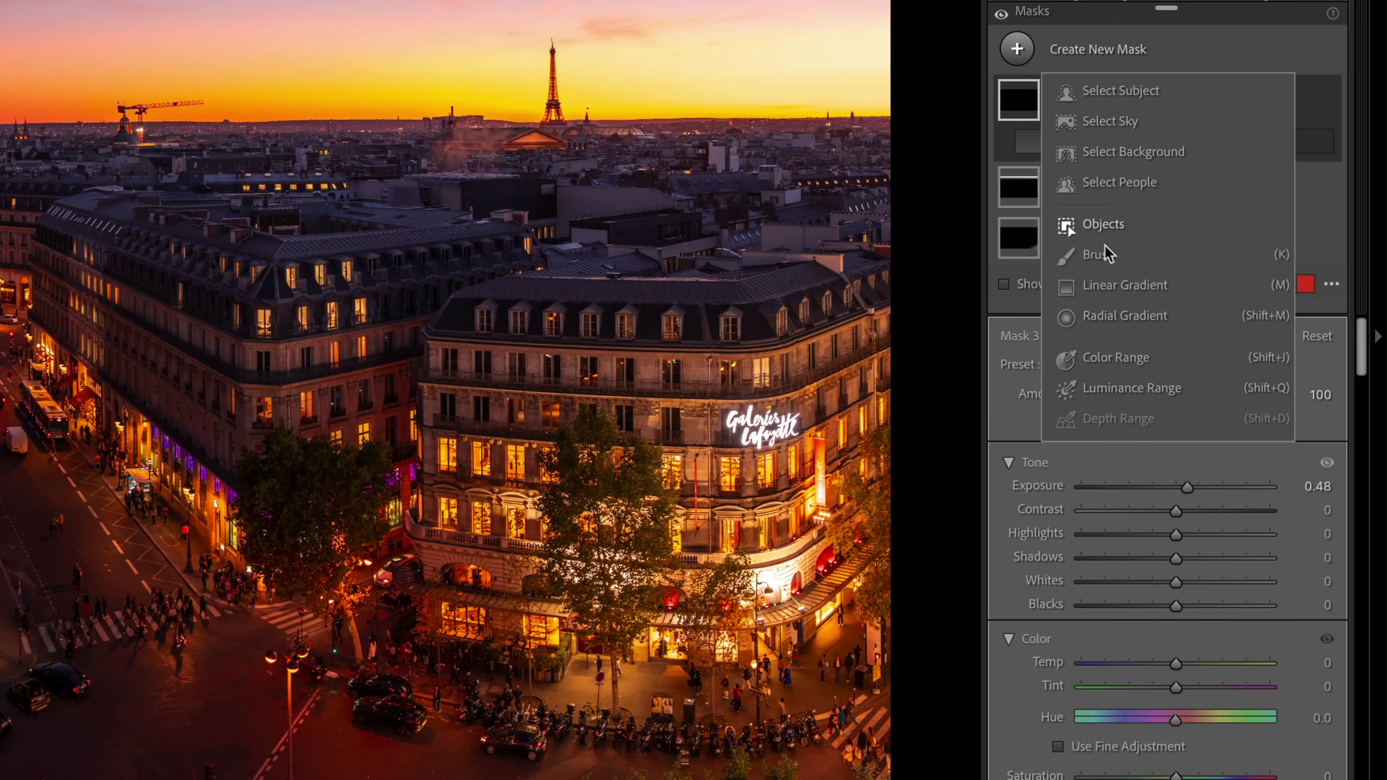
{"action": "left_click", "coordinate": [1109, 256]}
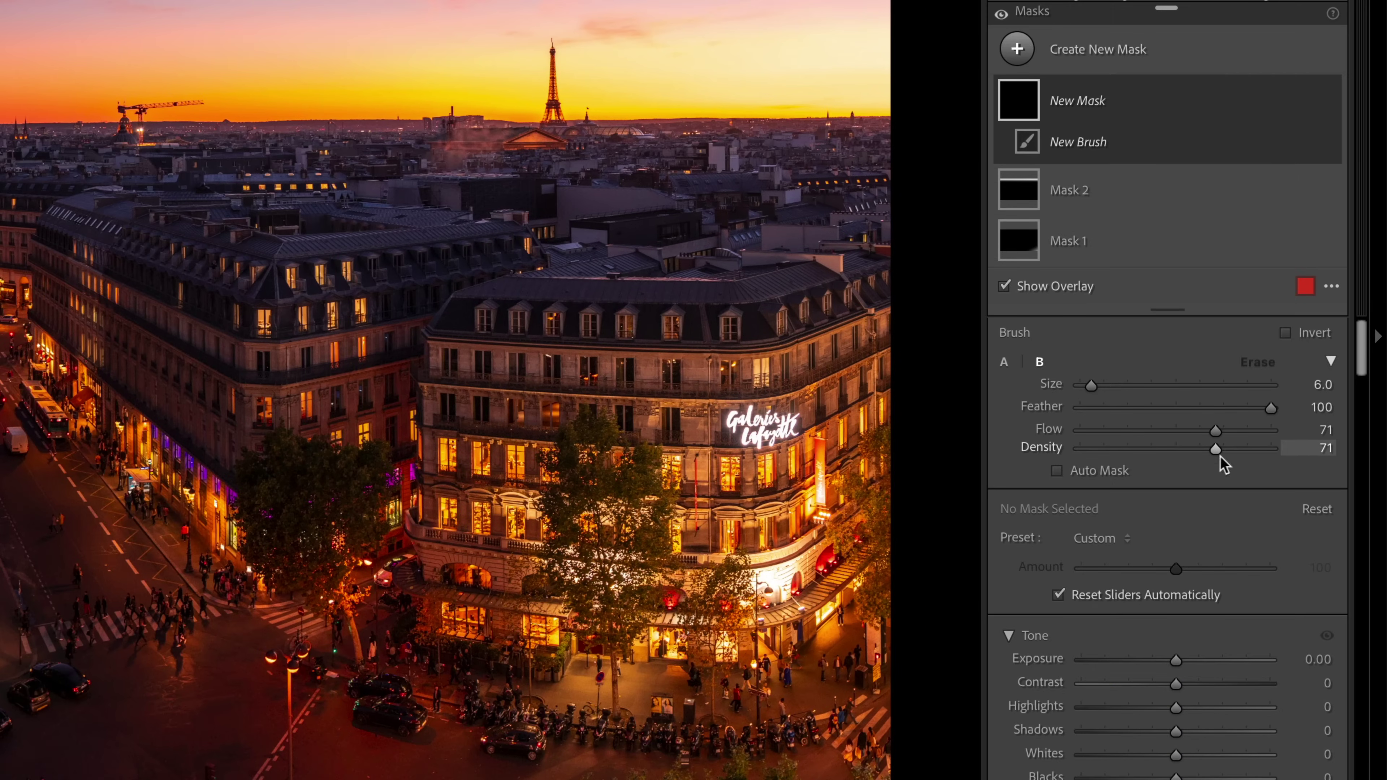
{"action": "left_click_drag", "start_coordinate": [1214, 432], "coordinate": [1218, 449]}
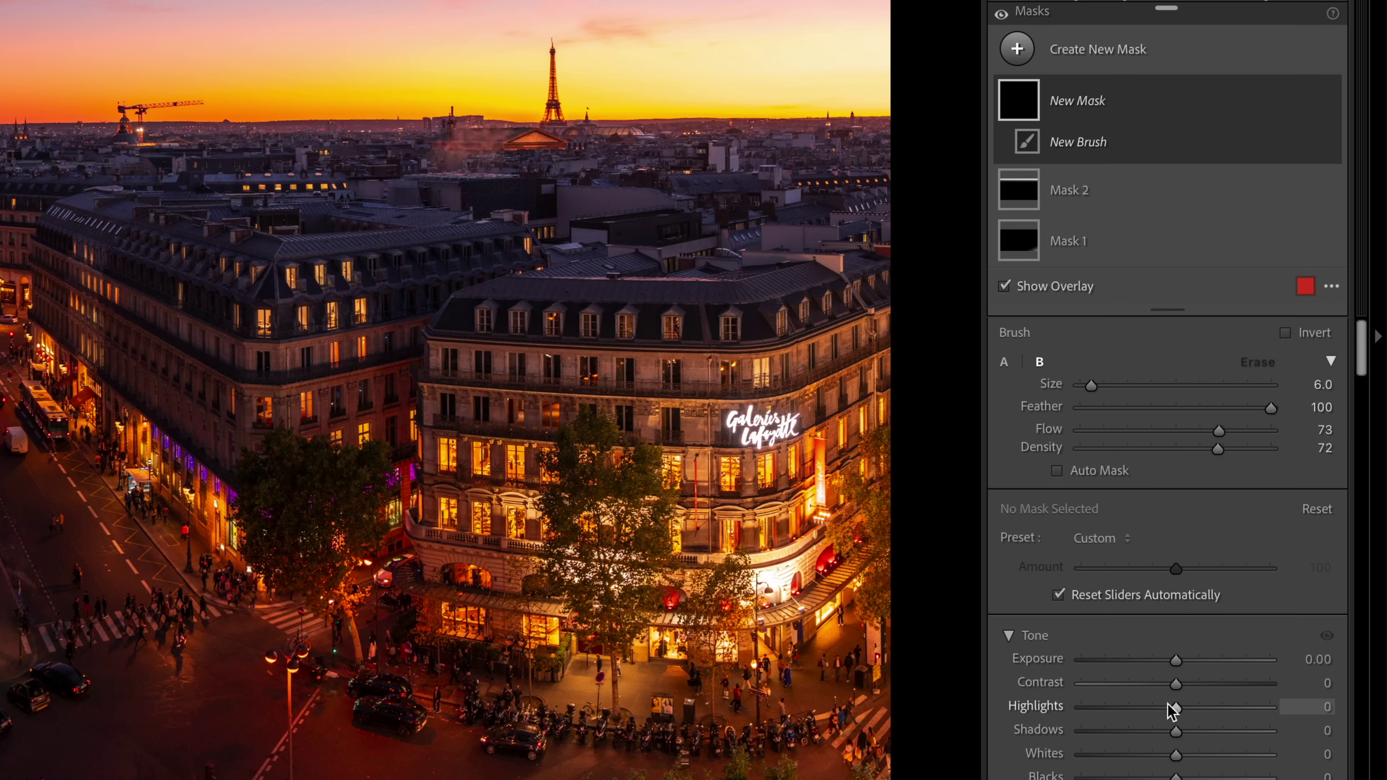
{"action": "key", "text": "o"}
{"action": "left_click_drag", "start_coordinate": [1176, 660], "coordinate": [1186, 663]}
{"action": "scroll", "coordinate": [1168, 732], "scroll_direction": "down", "scroll_amount": 10}
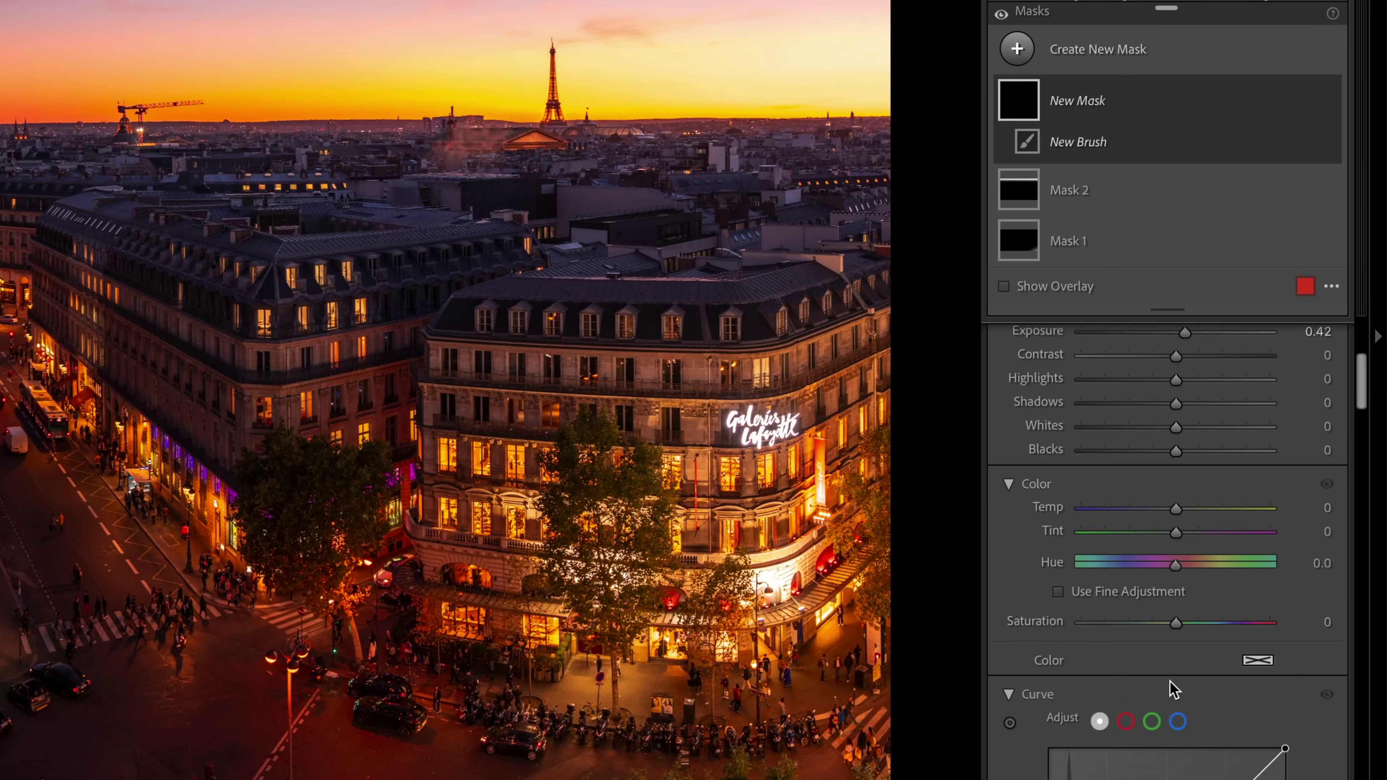
{"action": "scroll", "coordinate": [1171, 688], "scroll_direction": "up", "scroll_amount": 2}
{"action": "scroll", "coordinate": [1171, 688], "scroll_direction": "down", "scroll_amount": 10}
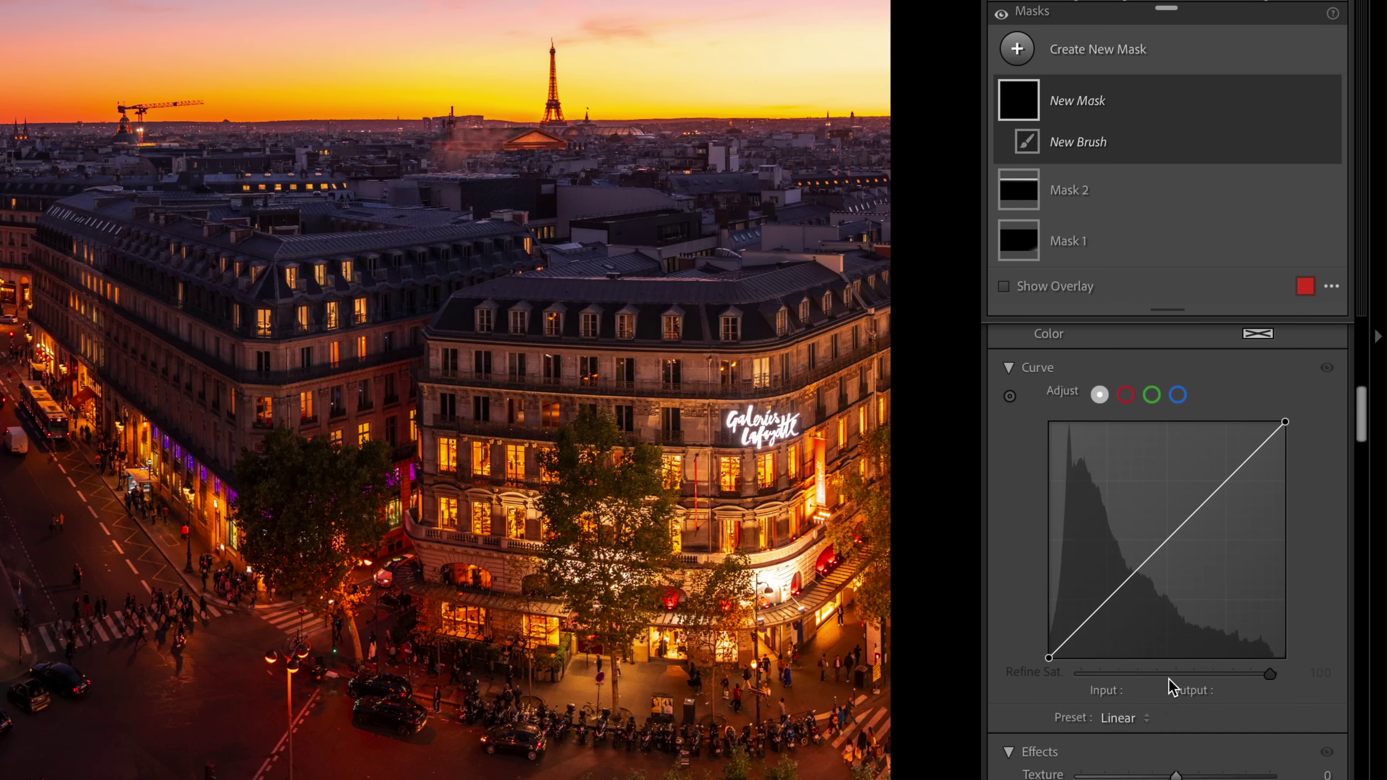
{"action": "scroll", "coordinate": [1170, 688], "scroll_direction": "down", "scroll_amount": 1}
{"action": "left_click_drag", "start_coordinate": [1176, 770], "coordinate": [1132, 771]}
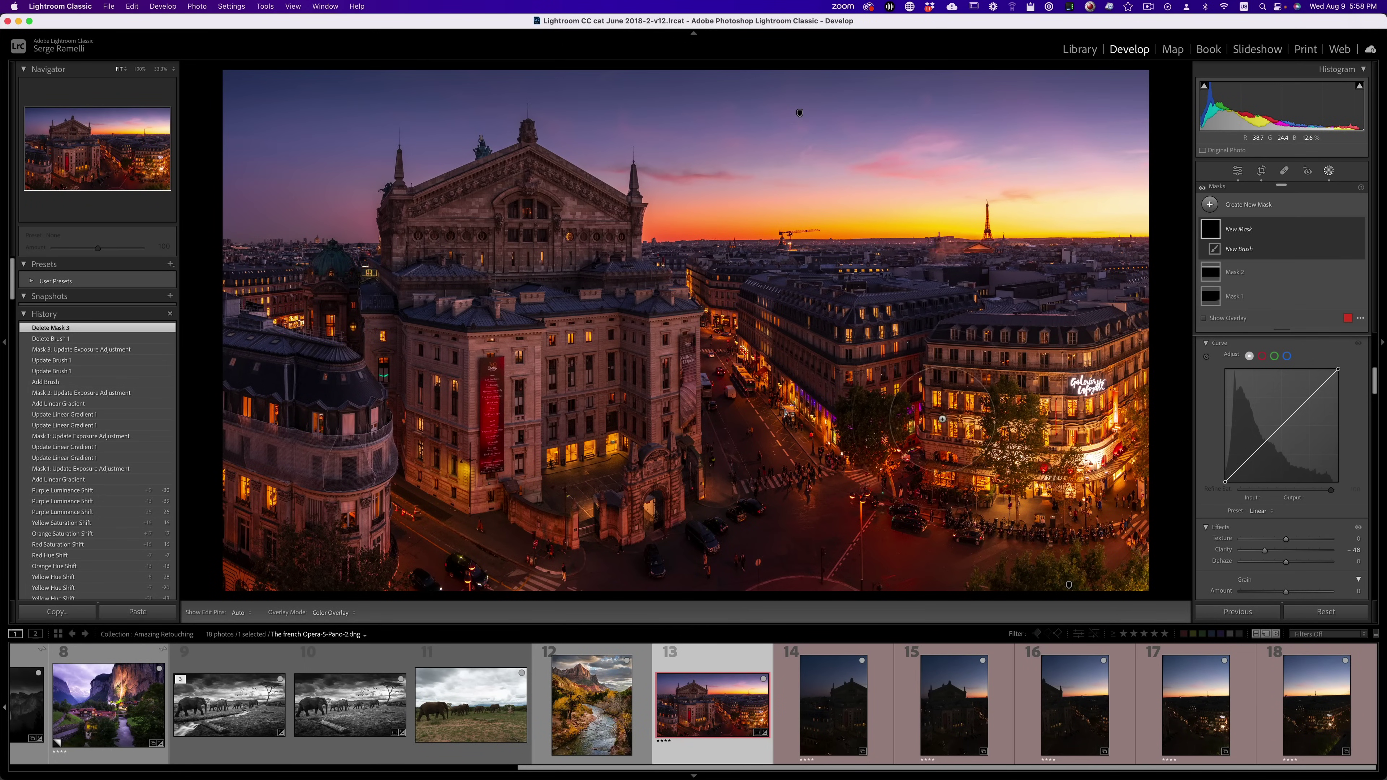
Step: Brush glow onto the lit right-hand buildings and across the Opéra building
{"action": "left_click_drag", "start_coordinate": [953, 416], "coordinate": [966, 391]}
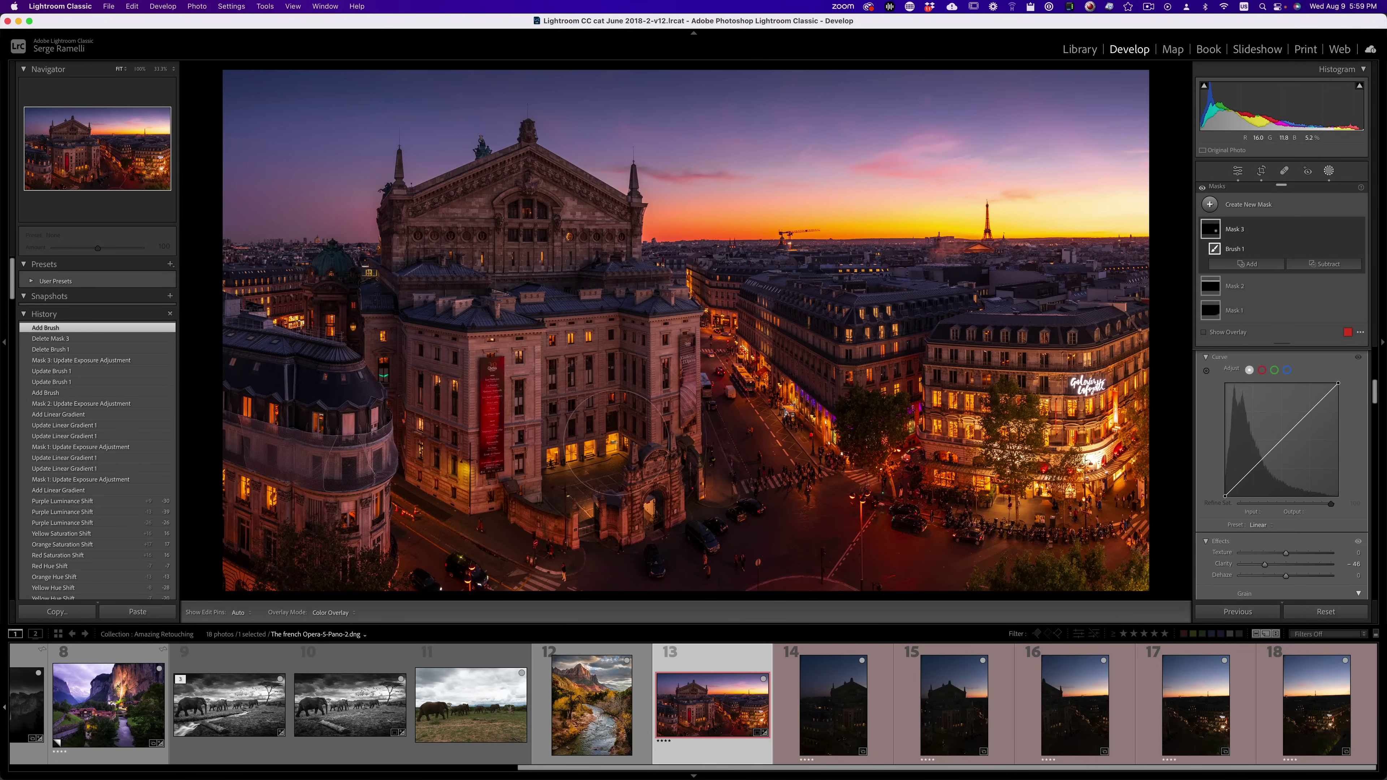
{"action": "left_click", "coordinate": [609, 444]}
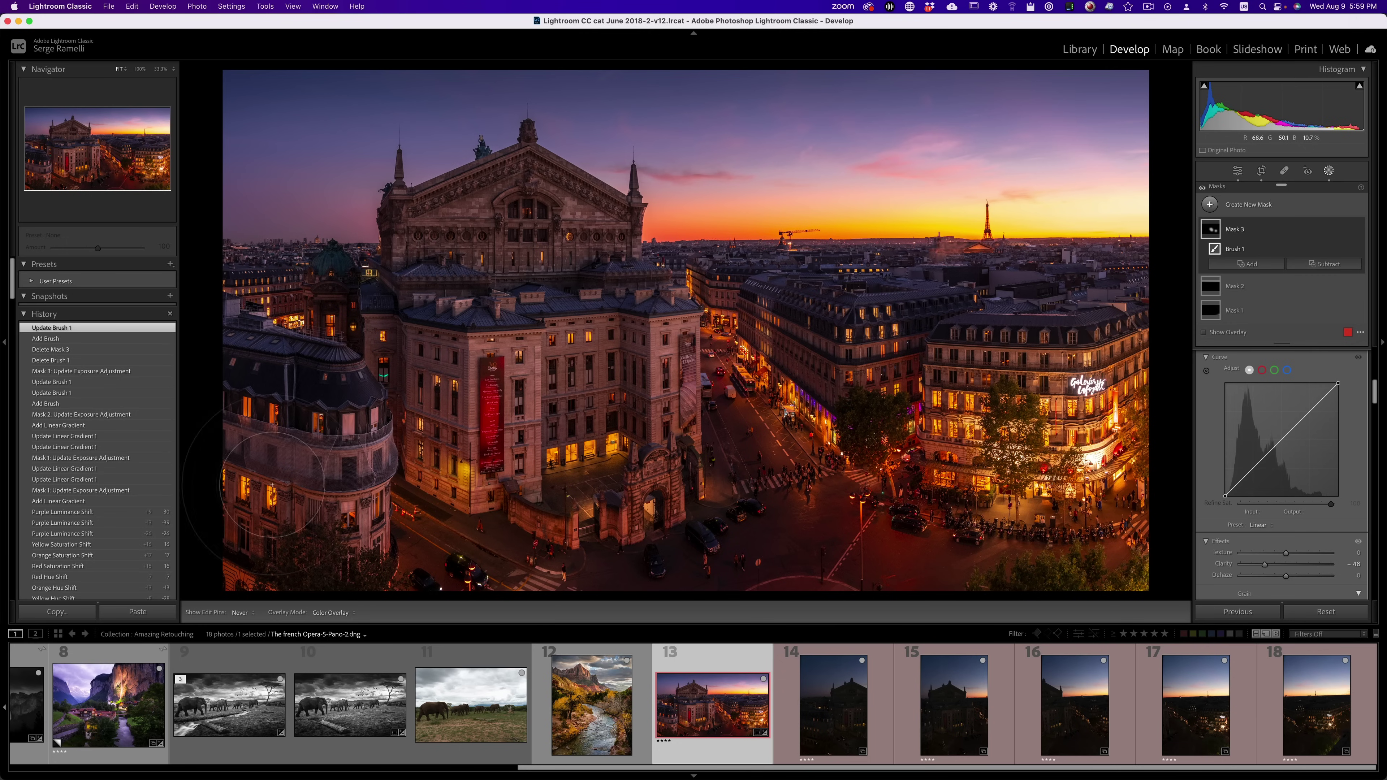
{"action": "left_click_drag", "start_coordinate": [265, 483], "coordinate": [229, 393]}
{"action": "scroll", "coordinate": [1295, 436], "scroll_direction": "up", "scroll_amount": 5}
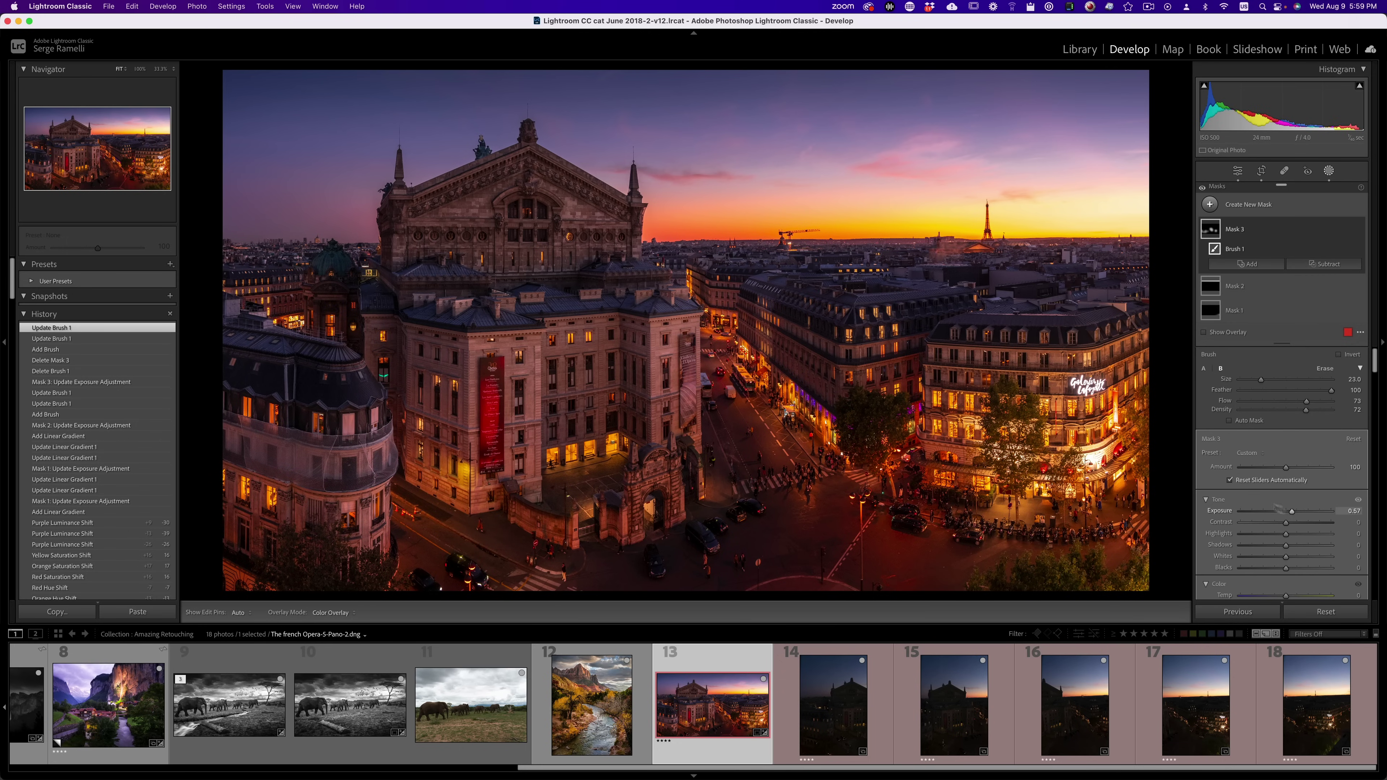
{"action": "mouse_move", "coordinate": [694, 449]}
{"action": "left_mouse_down"}
{"action": "mouse_move", "coordinate": [580, 432]}
{"action": "mouse_move", "coordinate": [516, 486]}
{"action": "mouse_move", "coordinate": [564, 461]}
{"action": "mouse_move", "coordinate": [431, 485]}
{"action": "left_mouse_up"}
{"action": "mouse_move", "coordinate": [691, 307]}
{"action": "left_mouse_down"}
{"action": "mouse_move", "coordinate": [646, 286]}
{"action": "mouse_move", "coordinate": [797, 437]}
{"action": "left_mouse_up"}
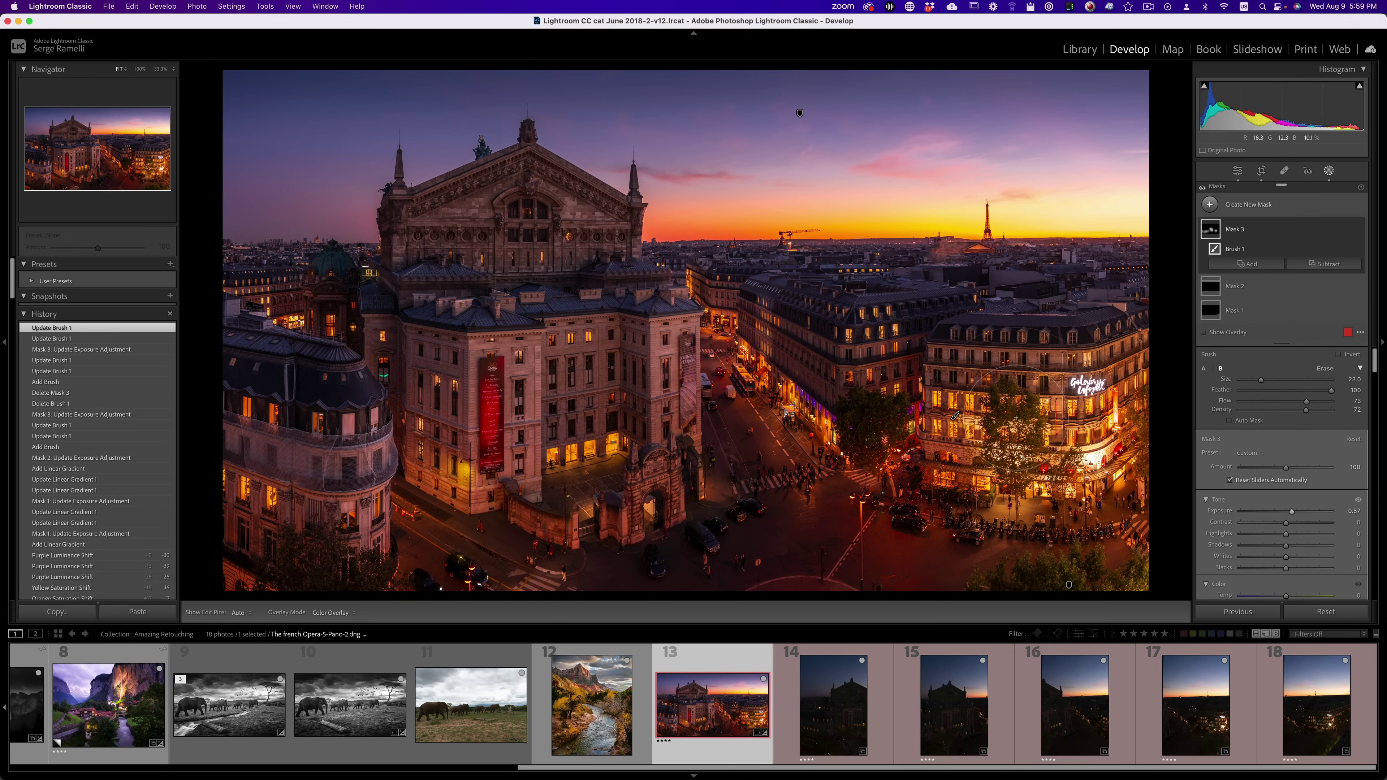
{"action": "left_click_drag", "start_coordinate": [1017, 418], "coordinate": [903, 405]}
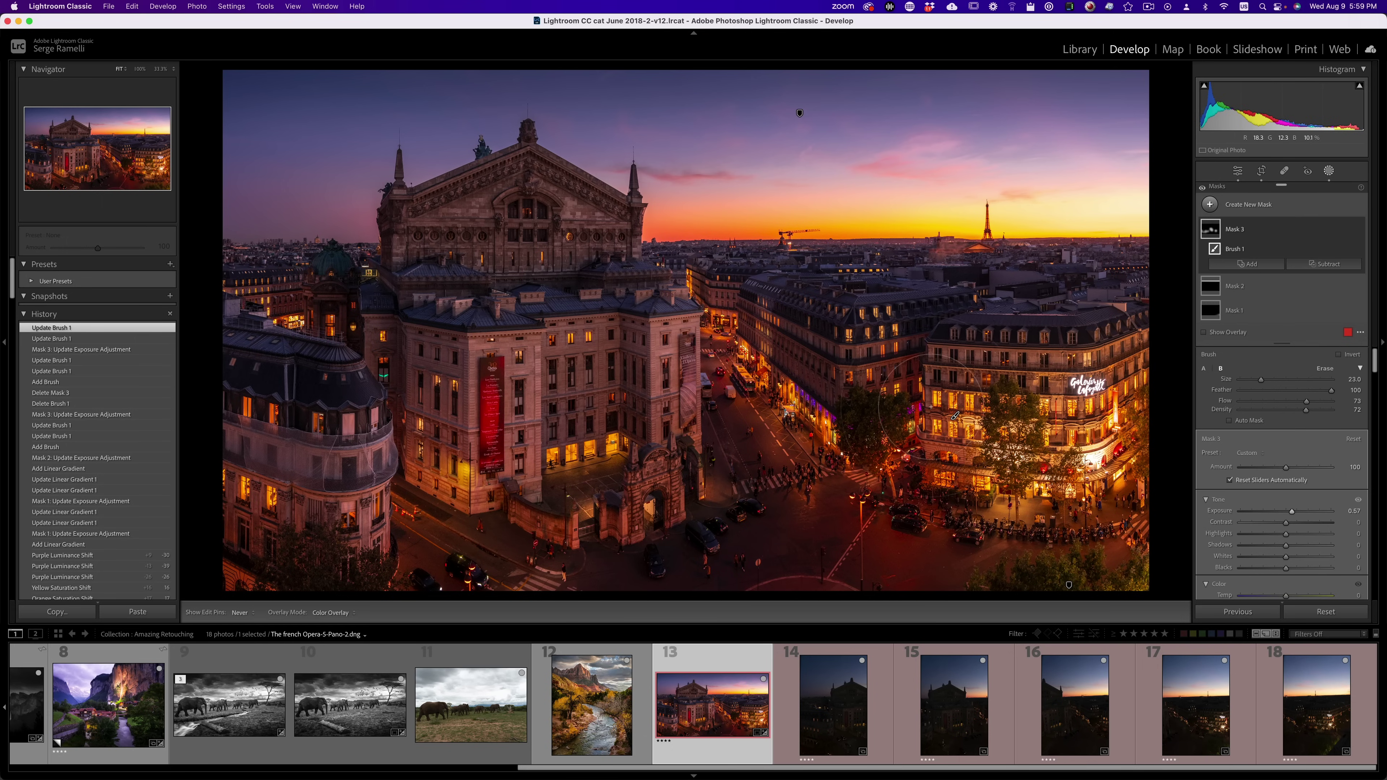
{"action": "left_click", "coordinate": [637, 432]}
Step: Leave masking and inspect the panorama's detail at 100% before returning to the full view
{"action": "left_click", "coordinate": [1237, 171]}
{"action": "left_click", "coordinate": [654, 224]}
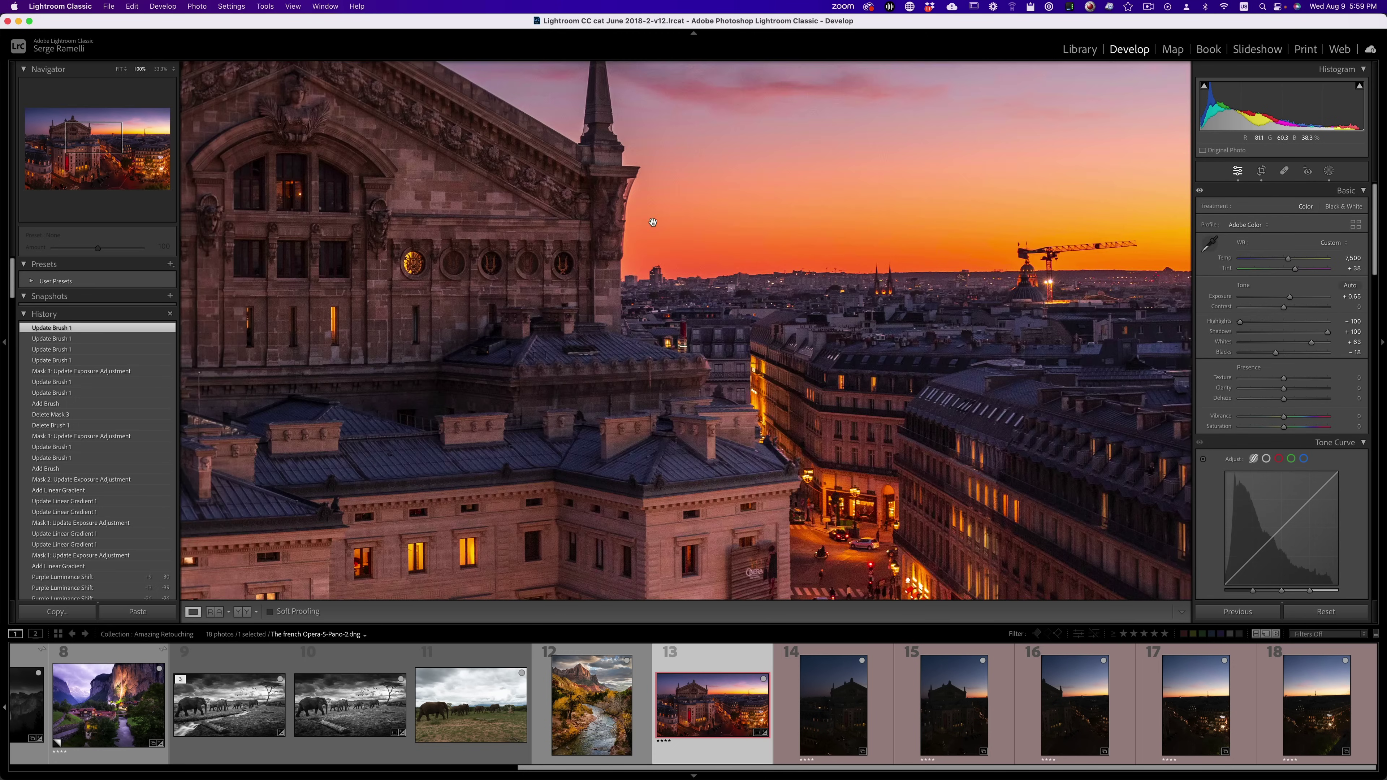
{"action": "scroll", "coordinate": [964, 207], "scroll_direction": "right", "scroll_amount": 10}
{"action": "scroll", "coordinate": [964, 207], "scroll_direction": "up", "scroll_amount": 4}
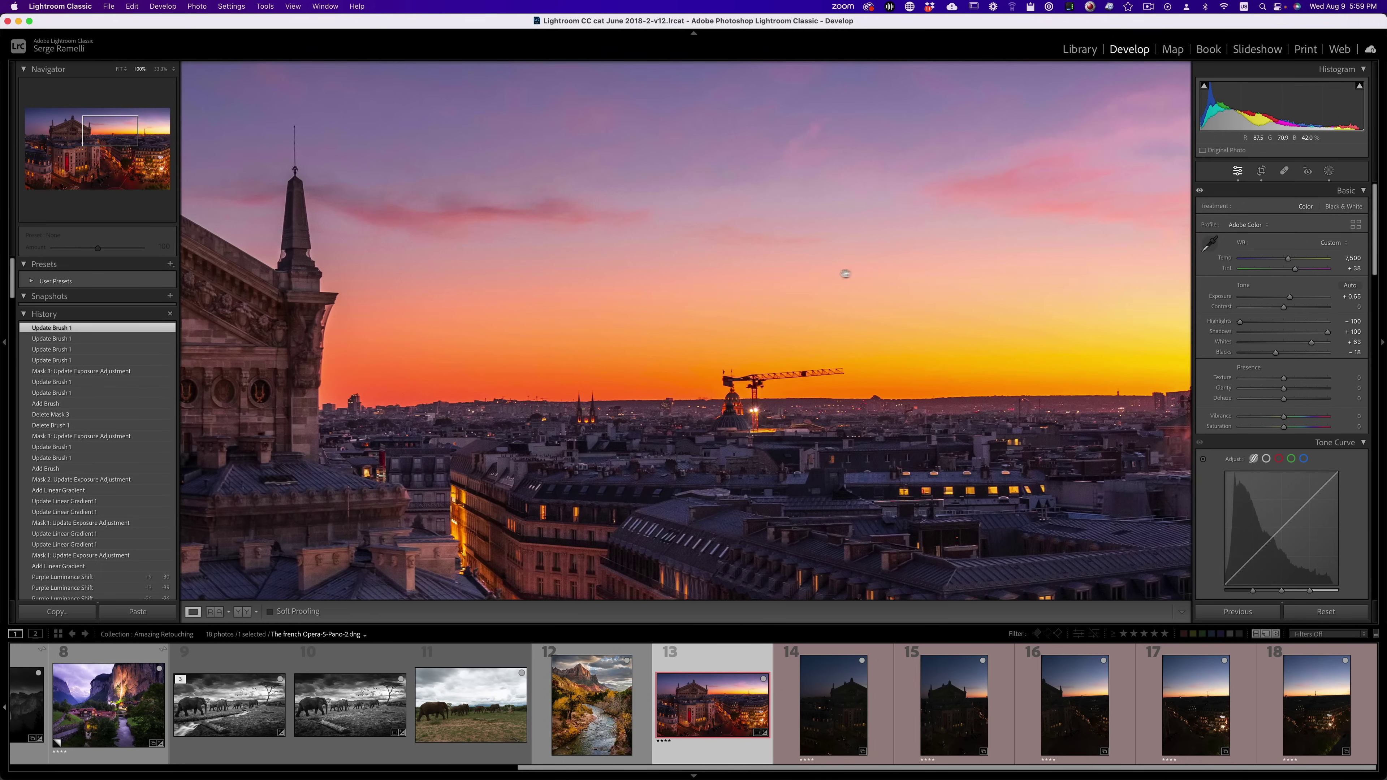
{"action": "left_click", "coordinate": [1068, 433]}
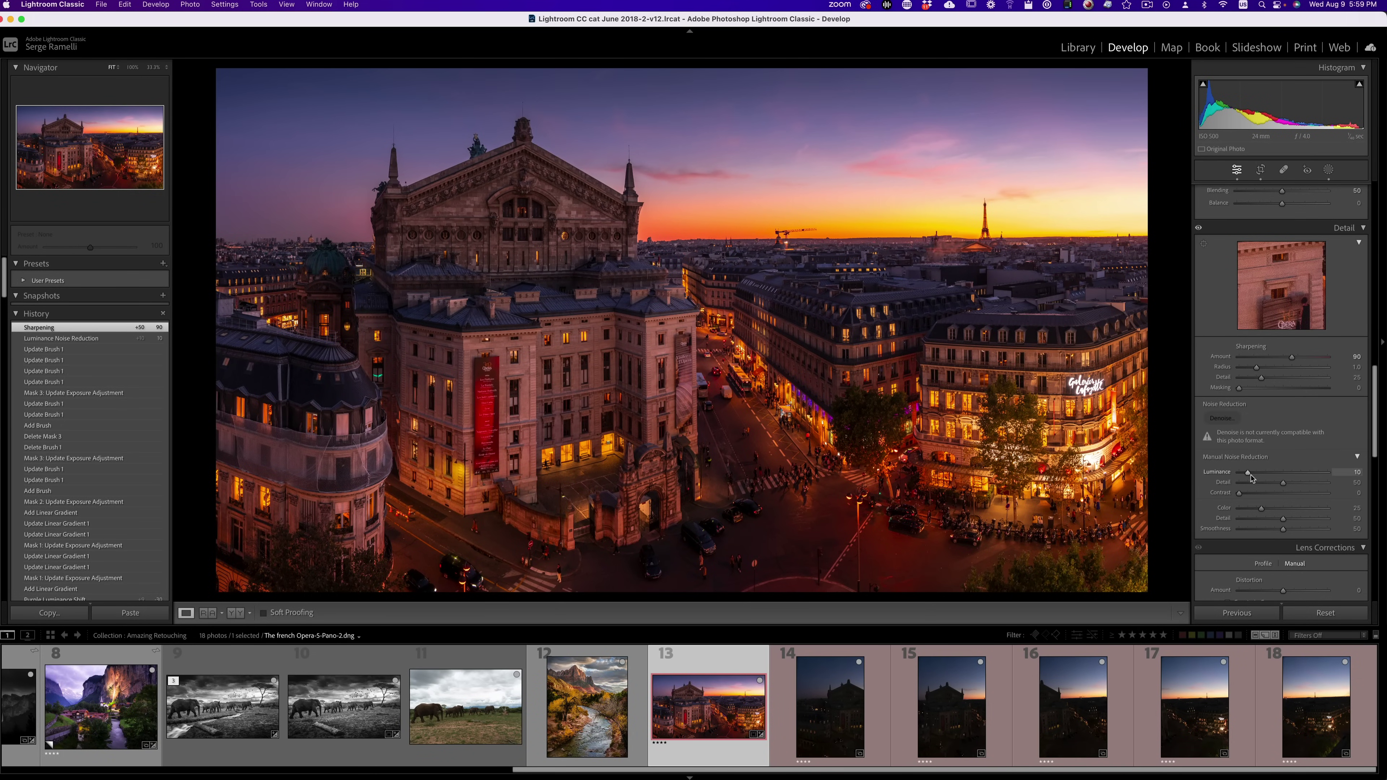
Step: Set luminance noise reduction to 15 and sharpening amount to 86, comparing at 100%
{"action": "left_click", "coordinate": [1293, 359]}
{"action": "left_click_drag", "start_coordinate": [1289, 360], "coordinate": [1290, 360]}
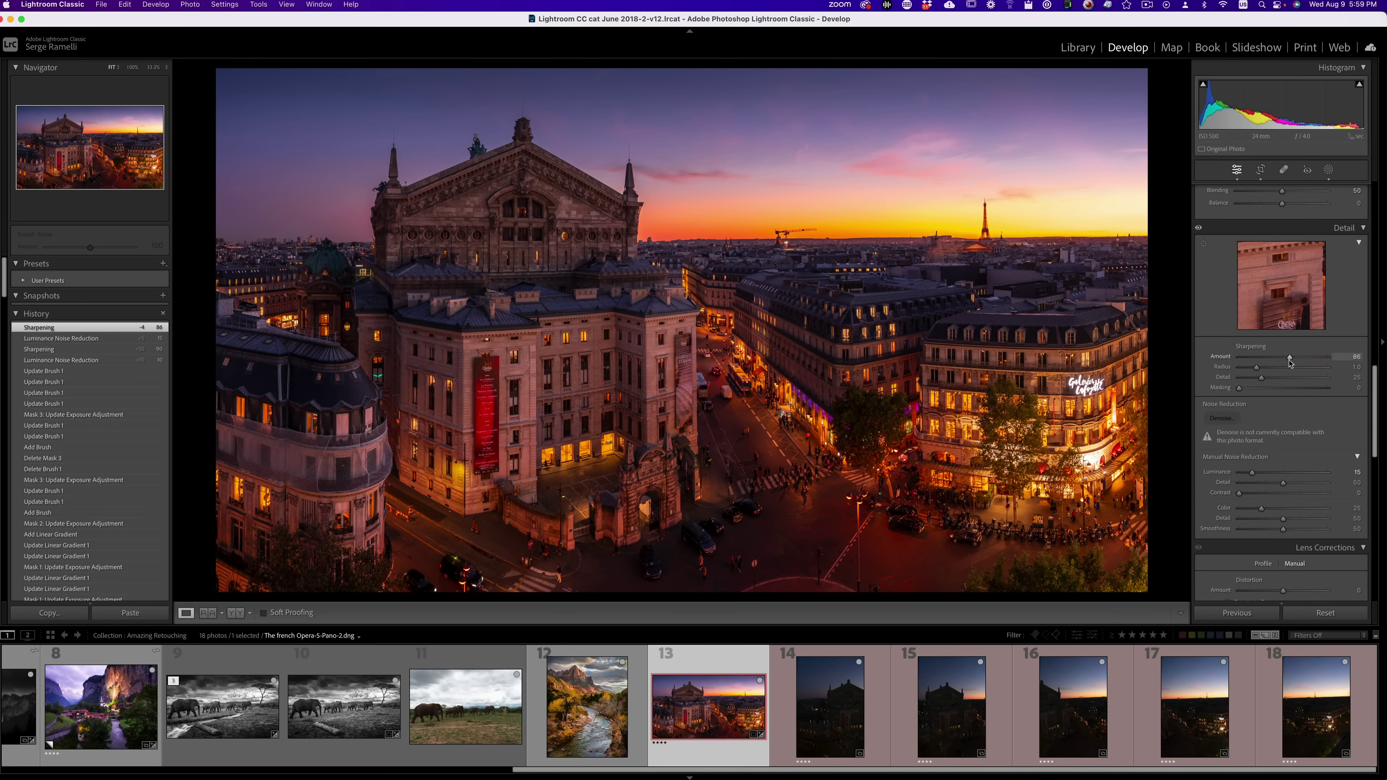
{"action": "left_click", "coordinate": [798, 217]}
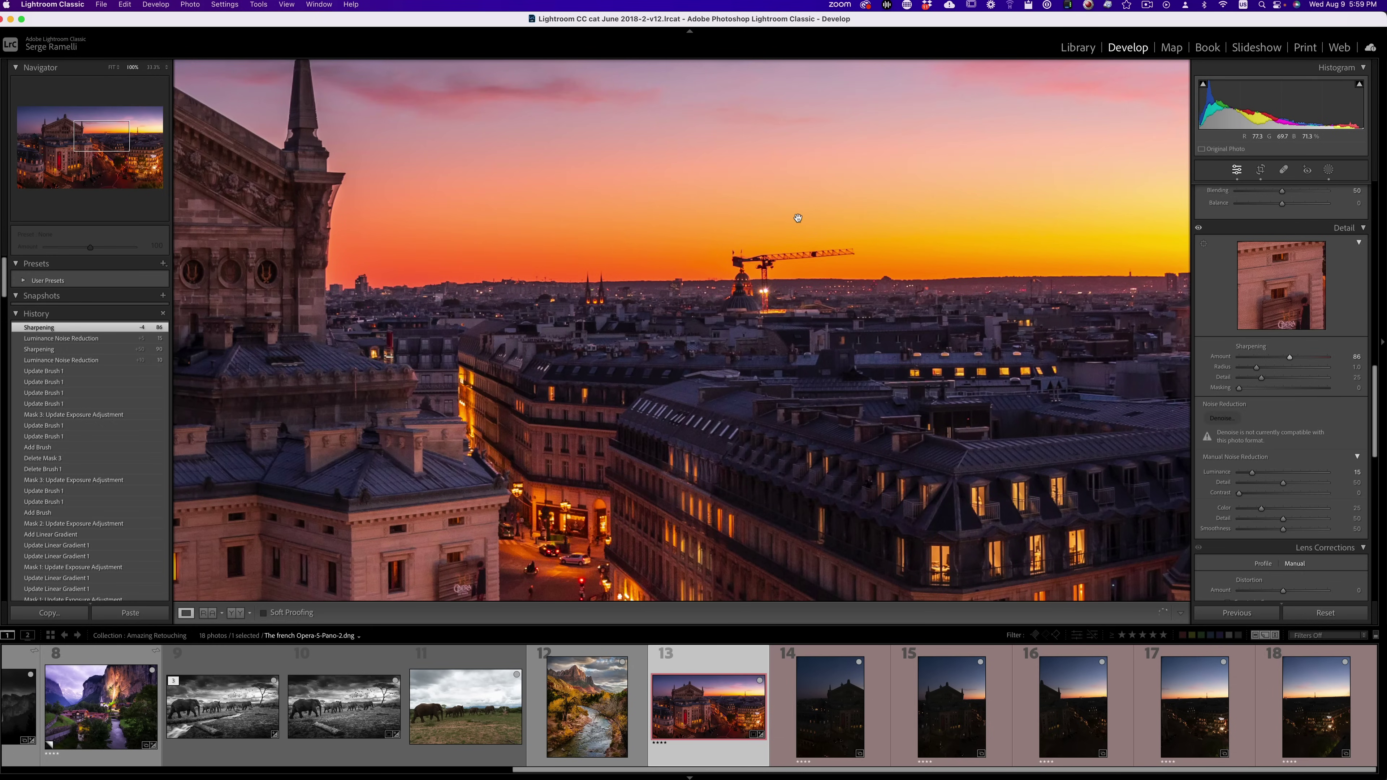
{"action": "left_click", "coordinate": [798, 217]}
{"action": "left_click", "coordinate": [593, 186]}
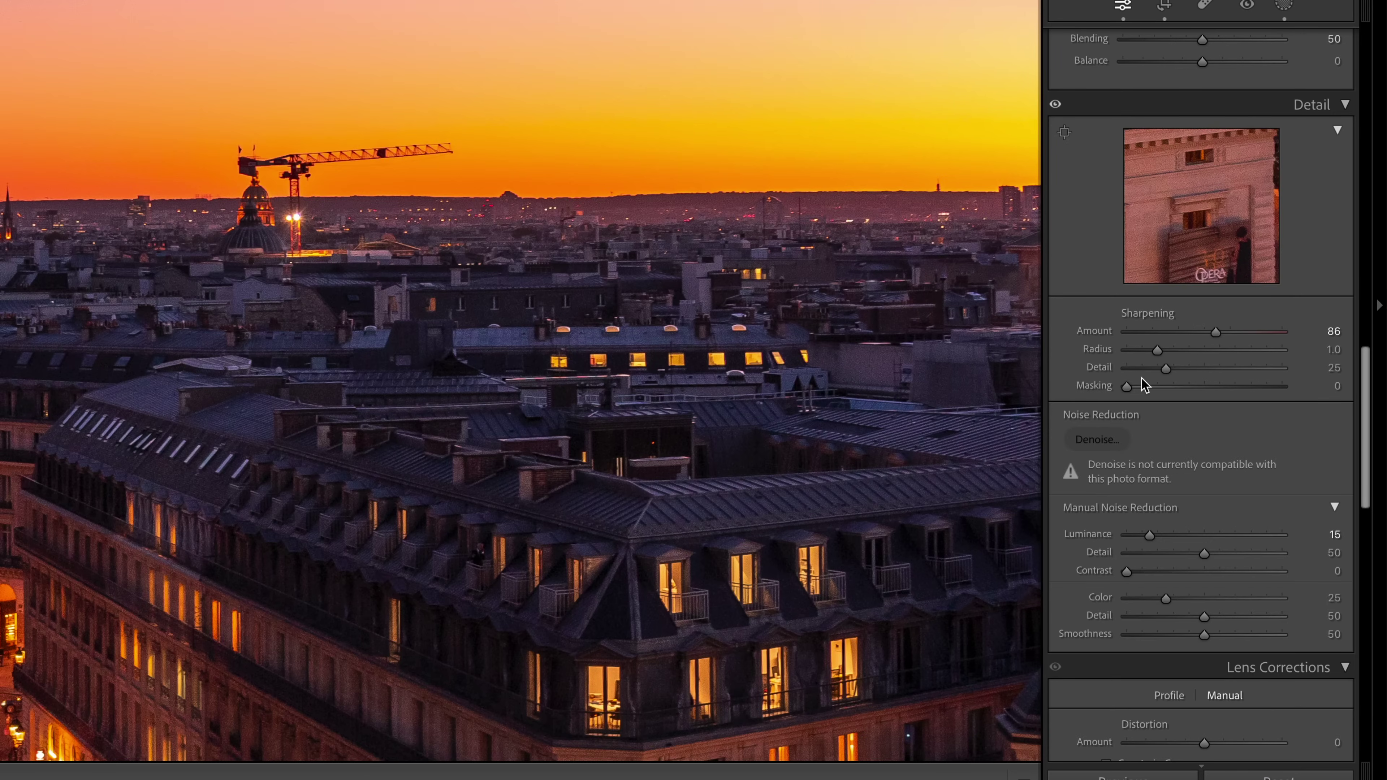
{"action": "key", "text": "alt"}
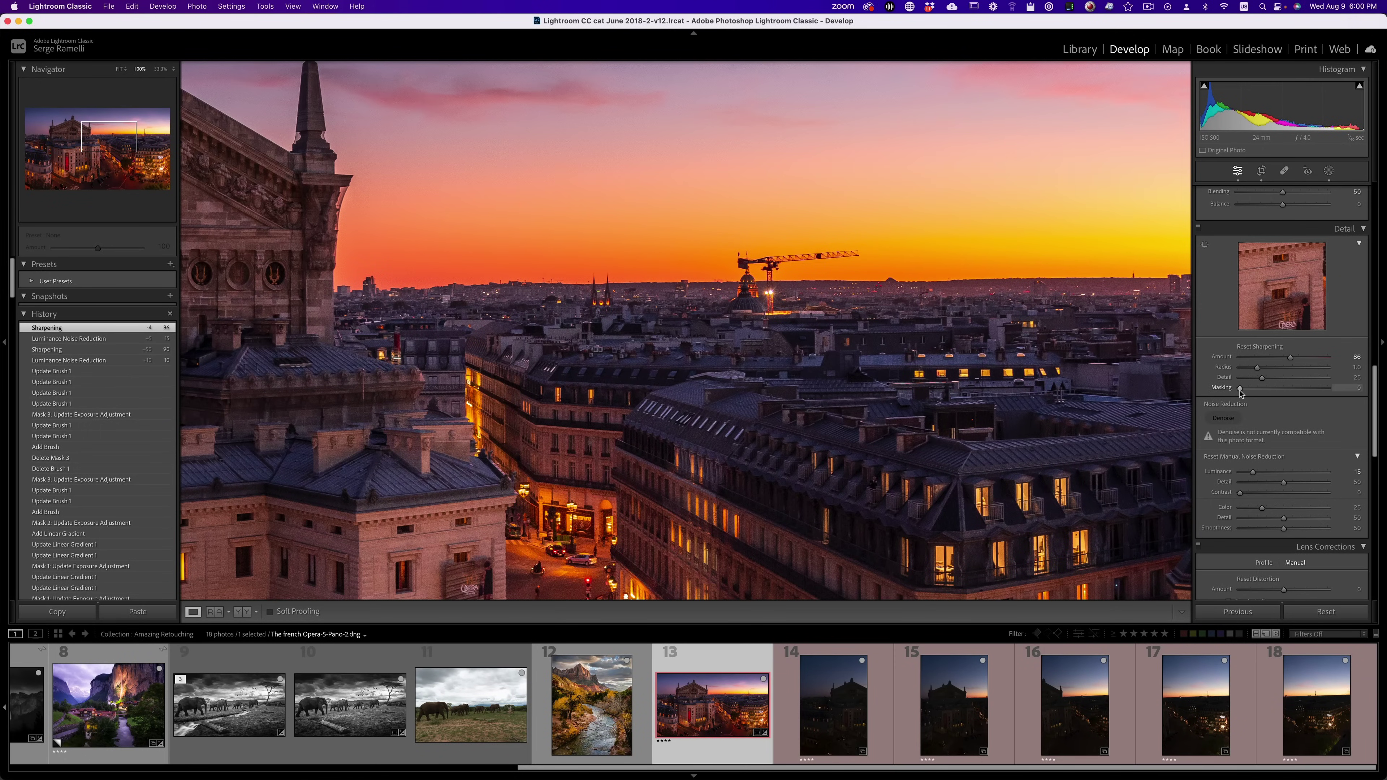
Step: Set Sharpening Masking to 65 while previewing the mask, then view the whole photo
{"action": "left_click_drag", "start_coordinate": [1241, 390], "coordinate": [1294, 390]}
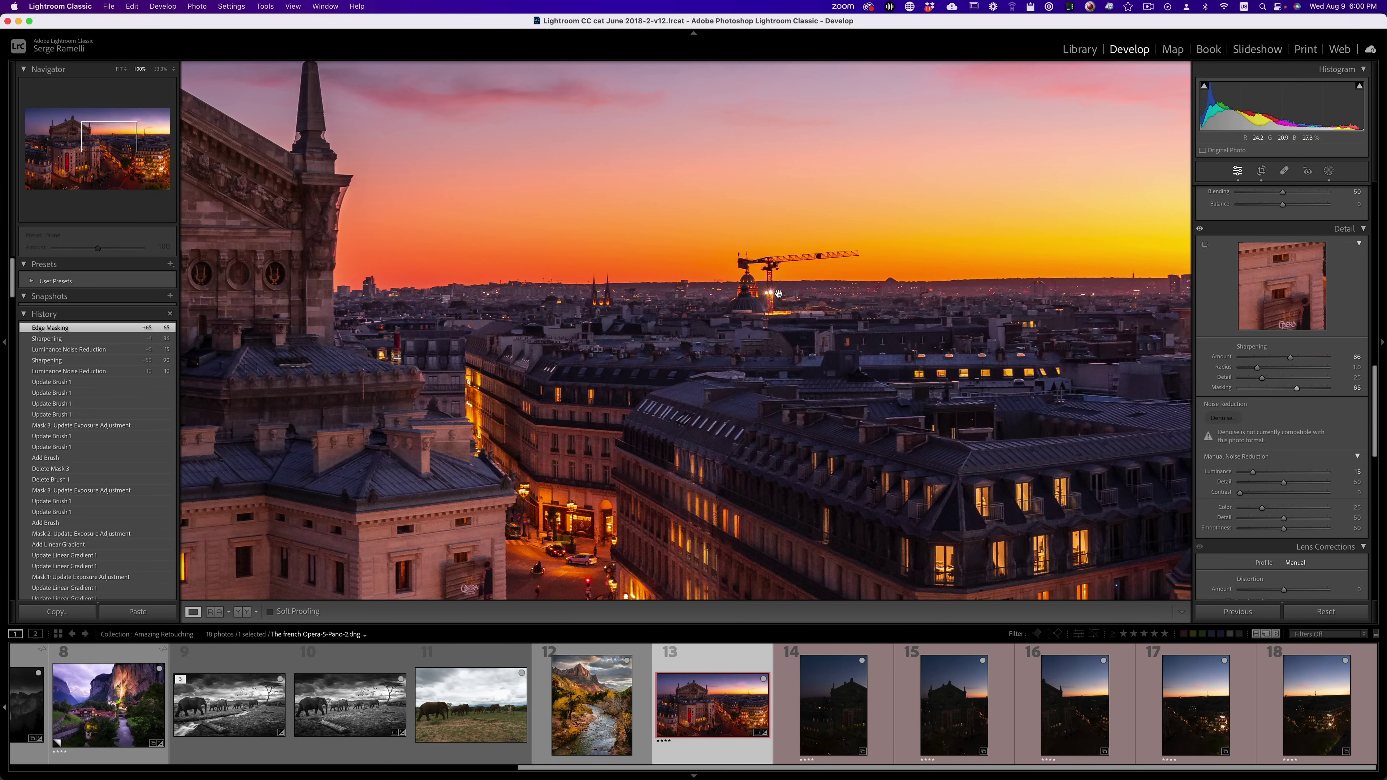
{"action": "left_click", "coordinate": [779, 295]}
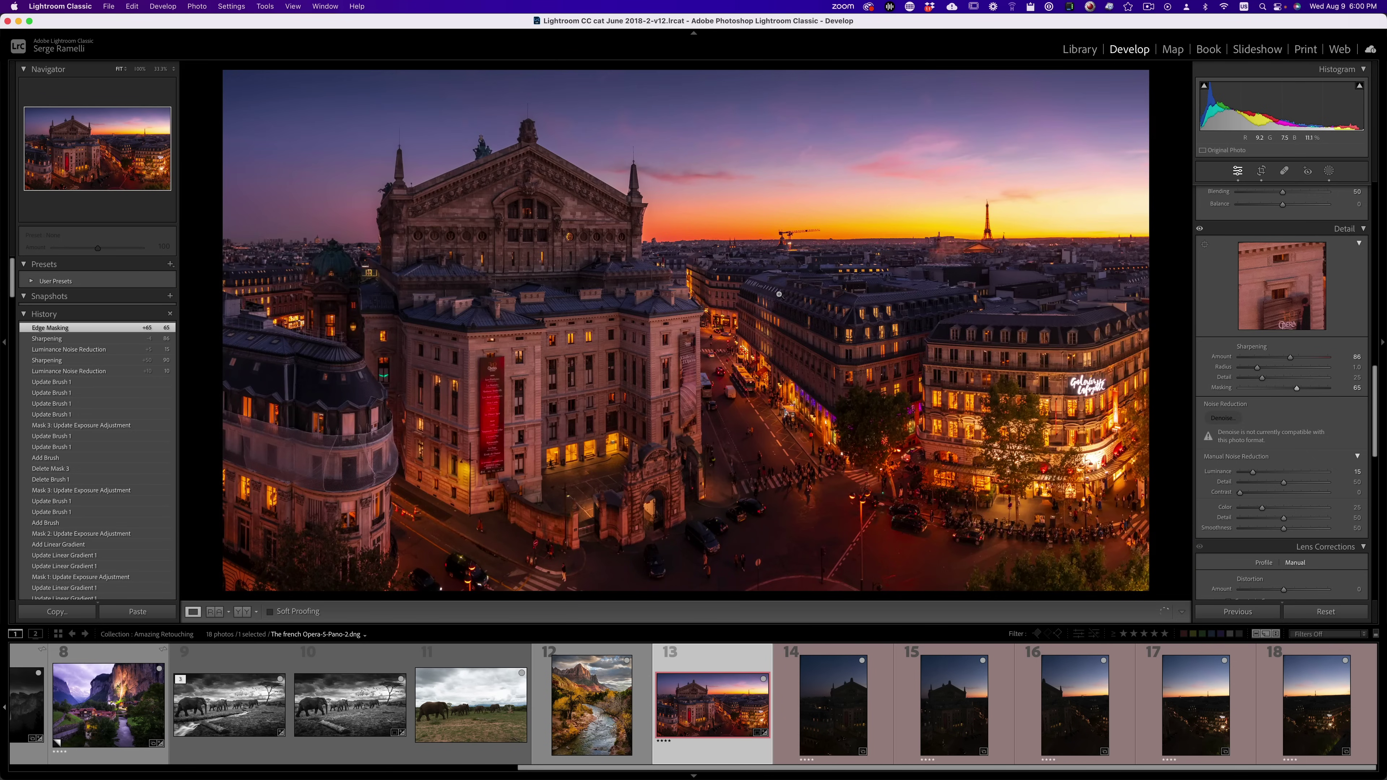
Step: Select the Opera-1 photo and choose Import Presets from the Presets panel menu
{"action": "left_click", "coordinate": [810, 690]}
{"action": "left_click", "coordinate": [170, 265]}
{"action": "key", "text": "Escape"}
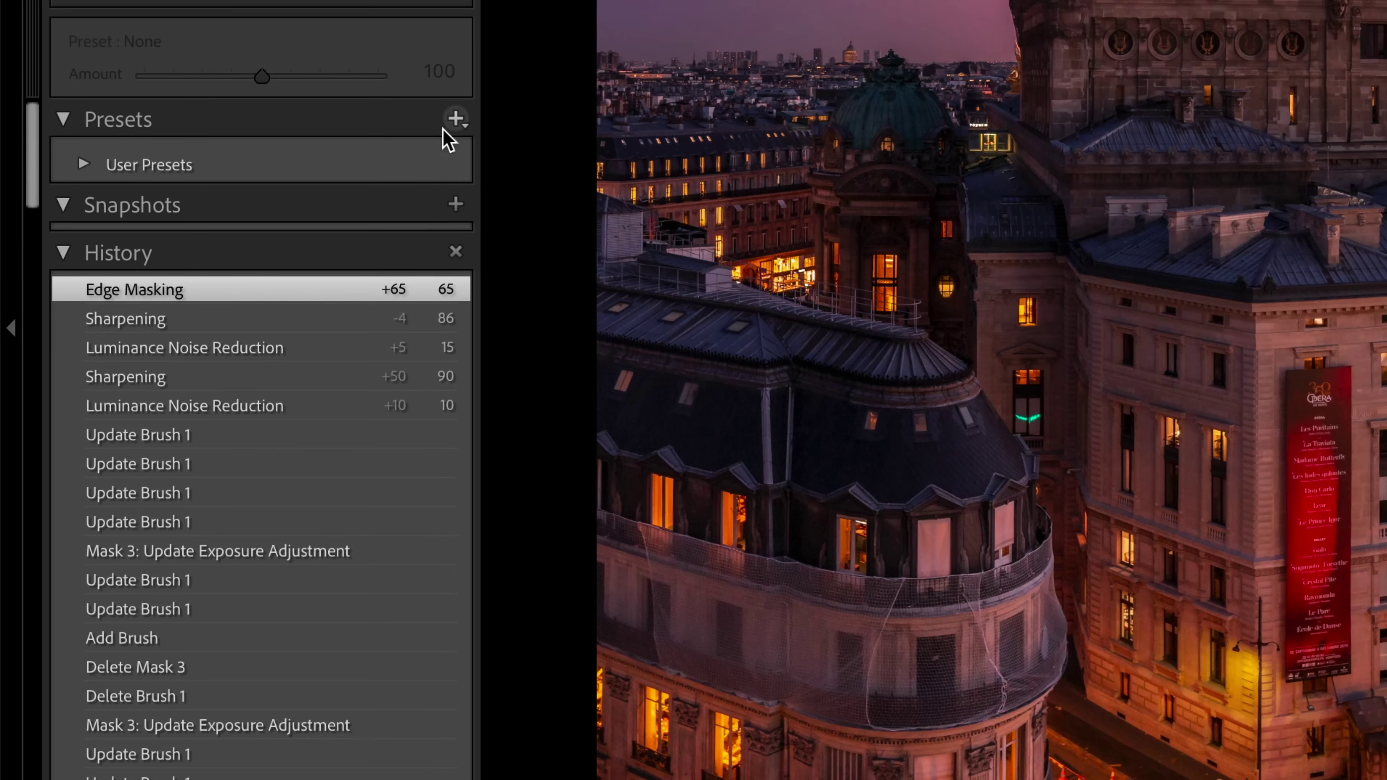
{"action": "left_click", "coordinate": [169, 264]}
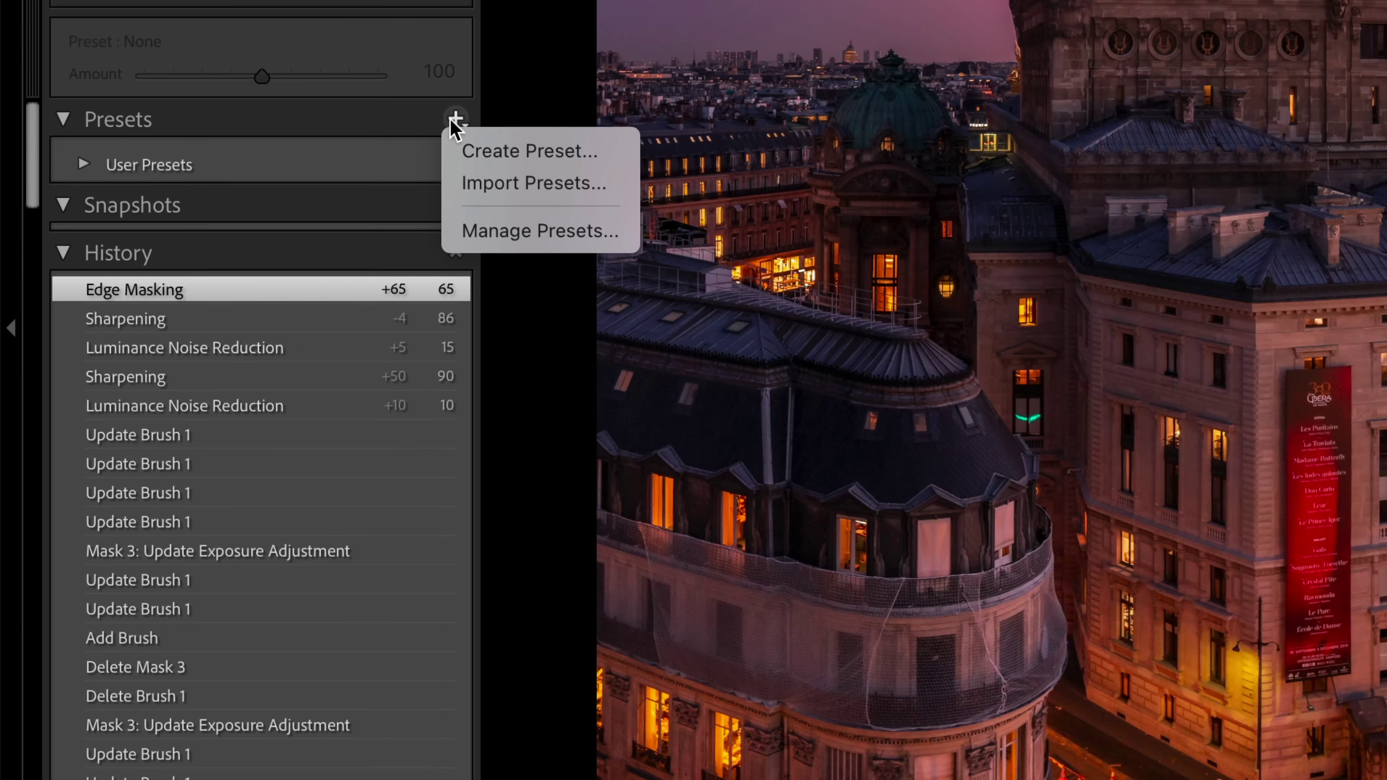
{"action": "left_click", "coordinate": [467, 183]}
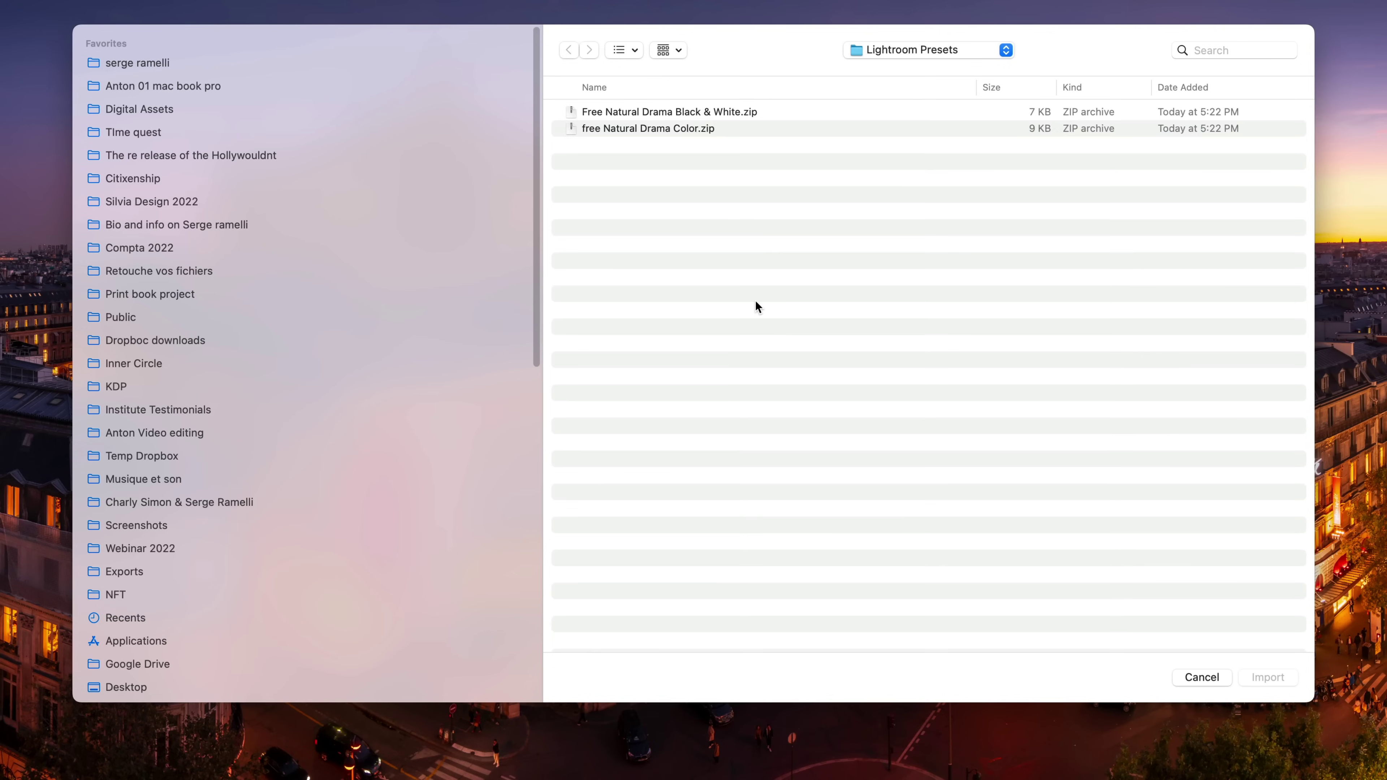
Step: Import both Natural Drama zips from Desktop > Photography Toolbox 2024 > Lightroom Presets
{"action": "key", "text": "super+Up"}
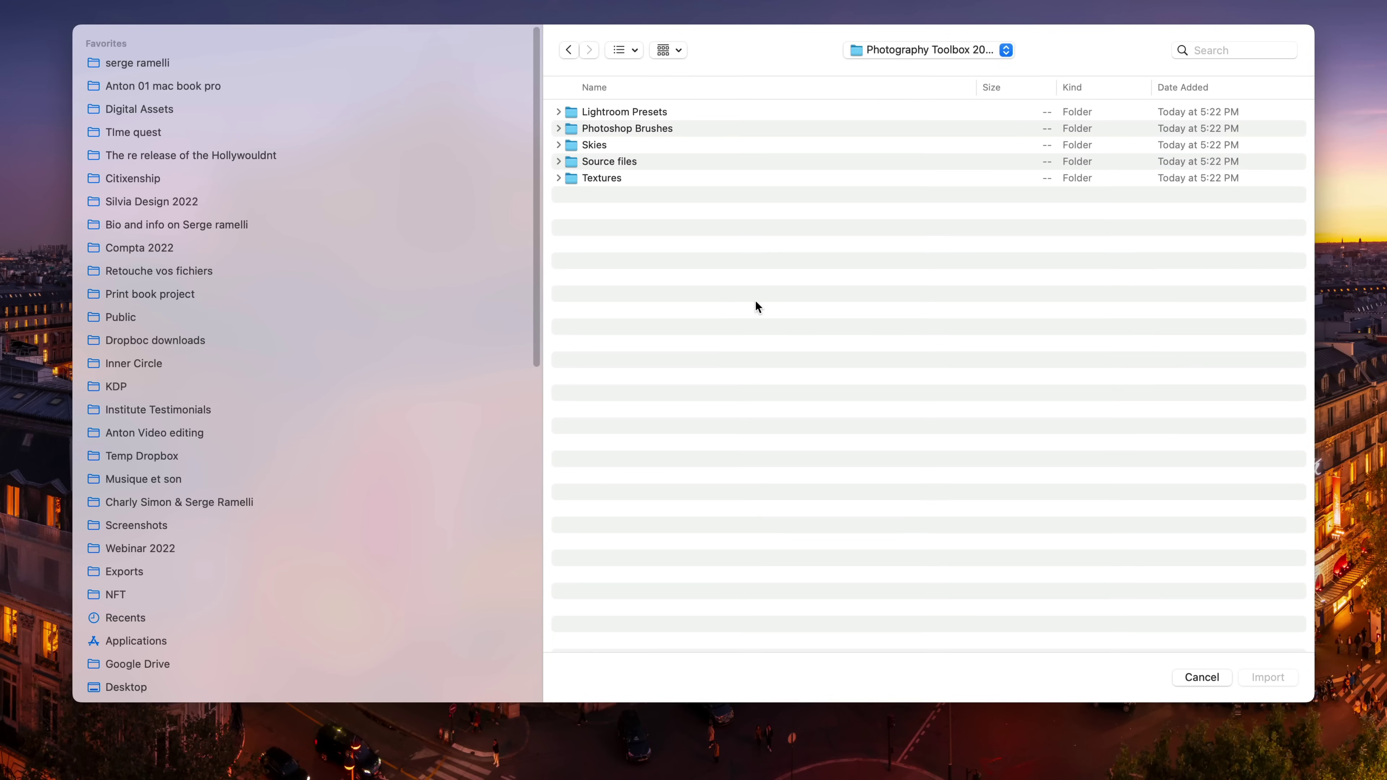
{"action": "key", "text": "super+Up"}
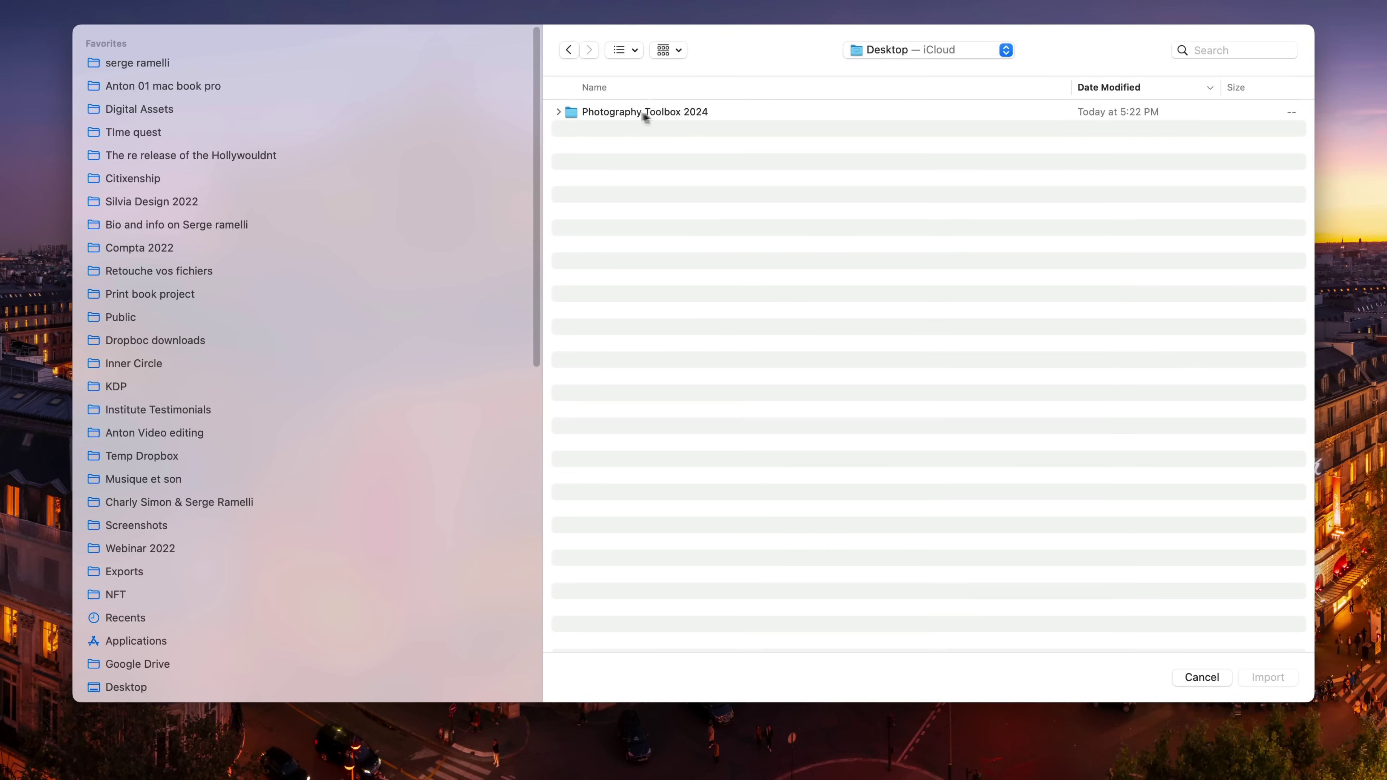
{"action": "double_click", "coordinate": [615, 113]}
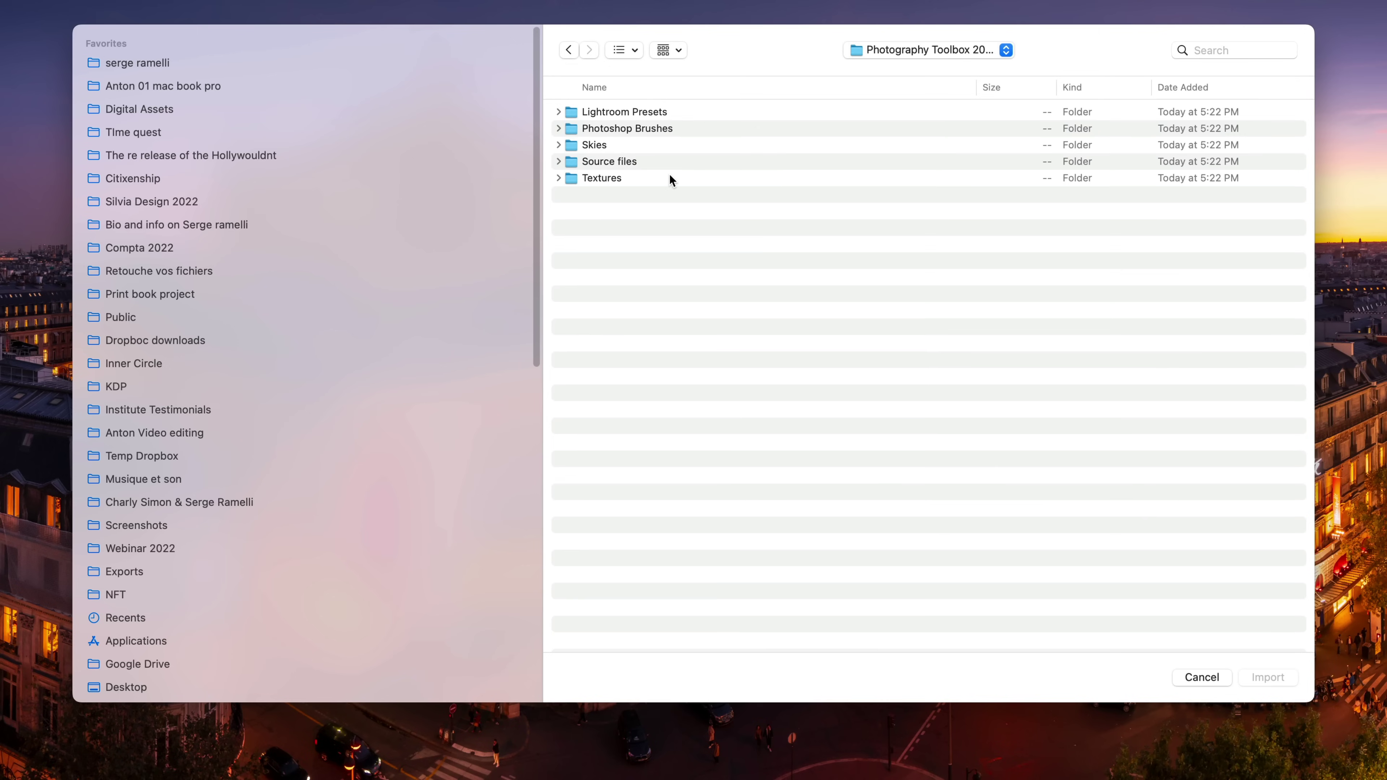
{"action": "double_click", "coordinate": [625, 113]}
{"action": "left_click", "coordinate": [677, 112]}
{"action": "left_click", "coordinate": [679, 129], "text": "shift"}
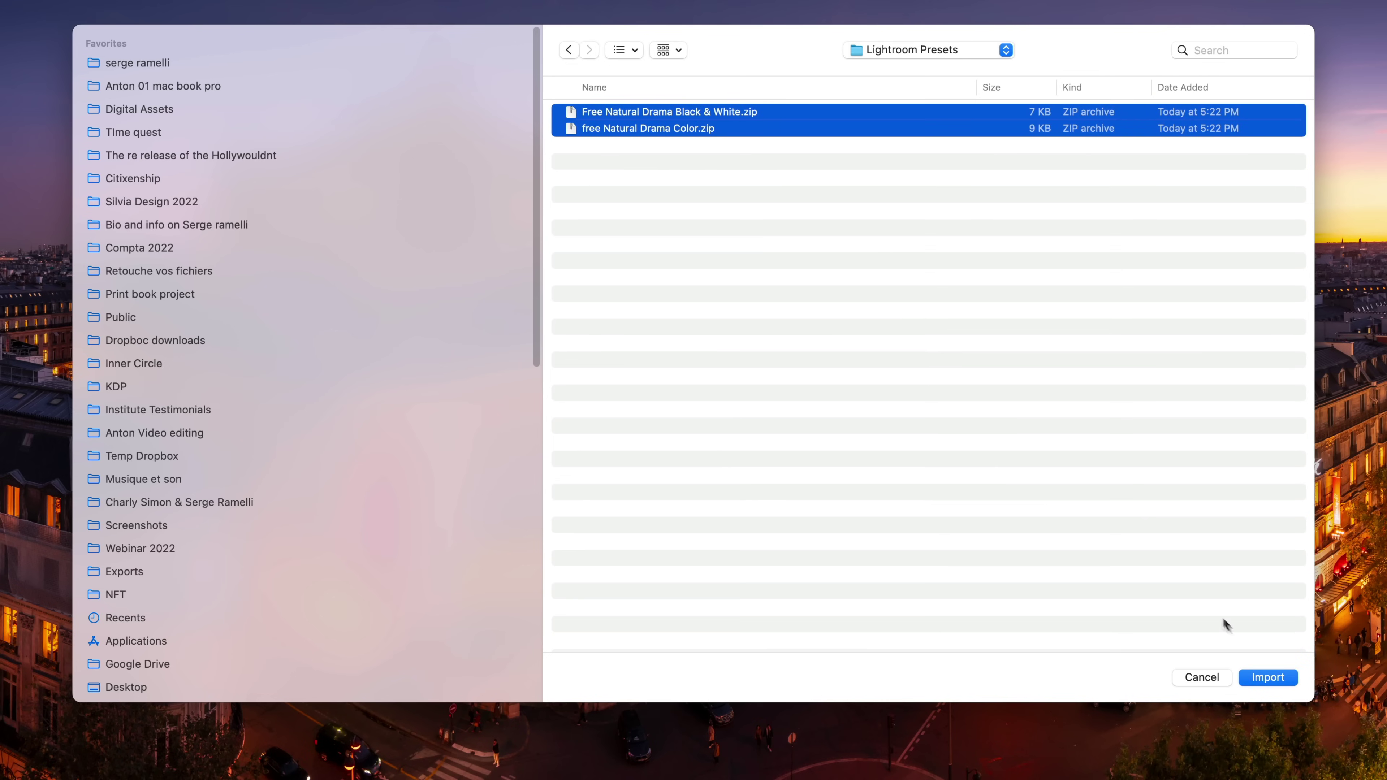
{"action": "left_click", "coordinate": [1268, 677]}
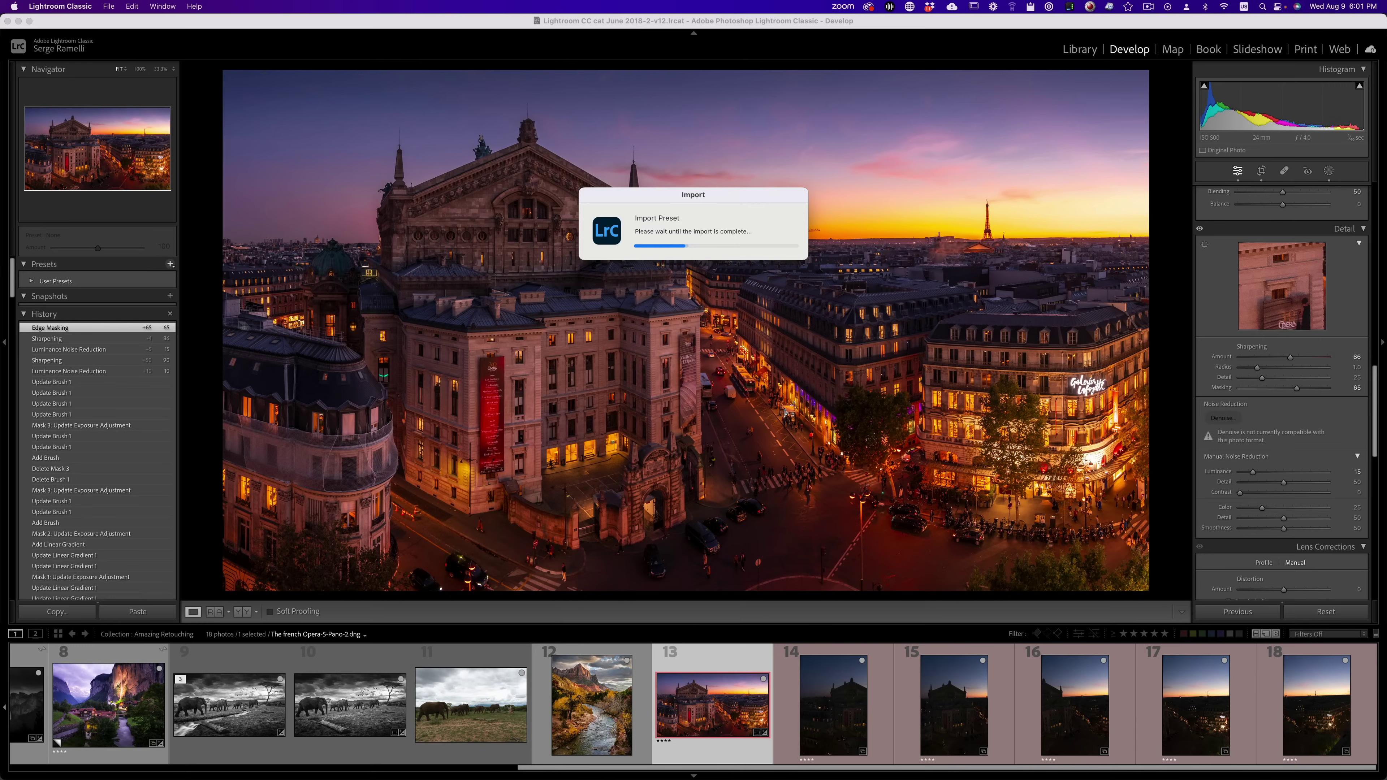
Step: Apply the Natural Drama Color Sunset preset to the pier sunset photo
{"action": "left_click", "coordinate": [34, 315]}
{"action": "left_click", "coordinate": [34, 317]}
{"action": "left_click", "coordinate": [34, 317]}
{"action": "left_click", "coordinate": [34, 316]}
{"action": "scroll", "coordinate": [666, 756], "scroll_direction": "up", "scroll_amount": 5}
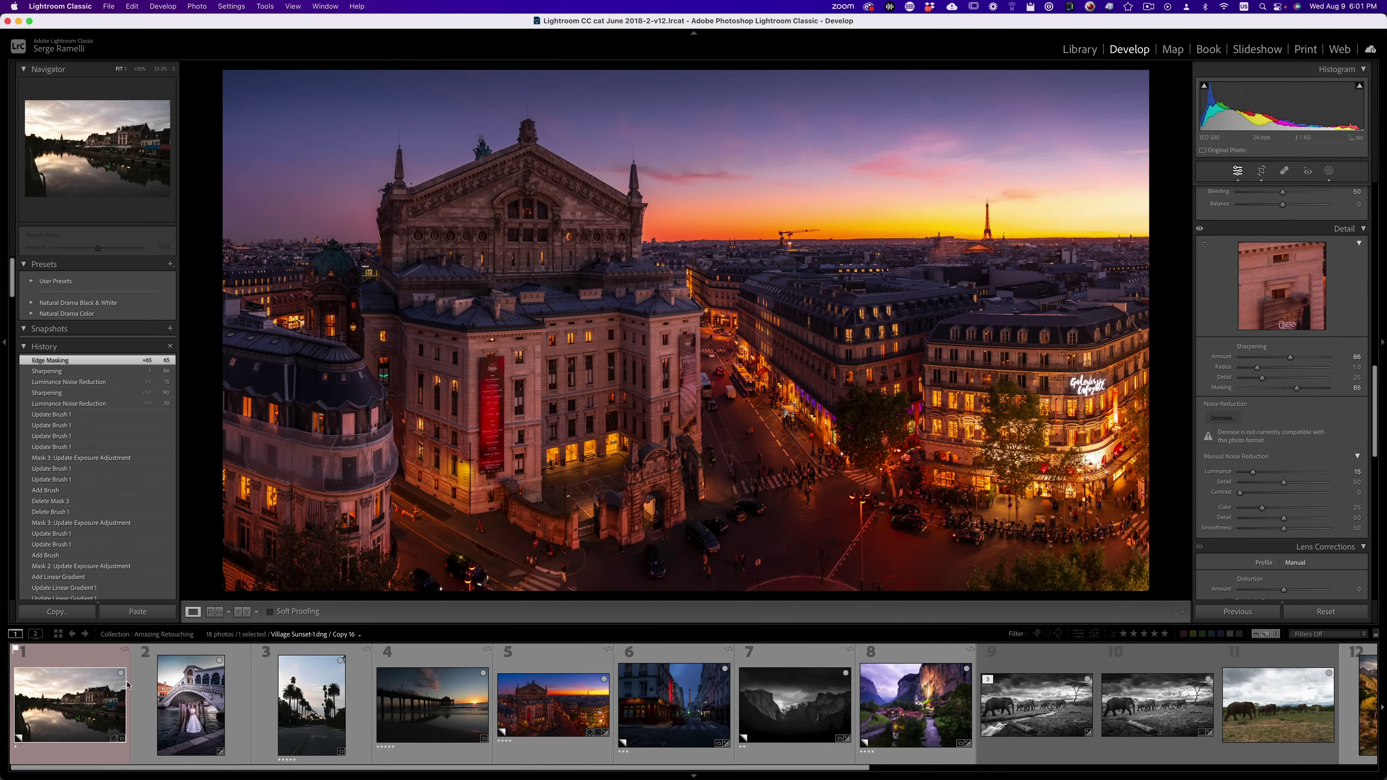
{"action": "left_click", "coordinate": [447, 700]}
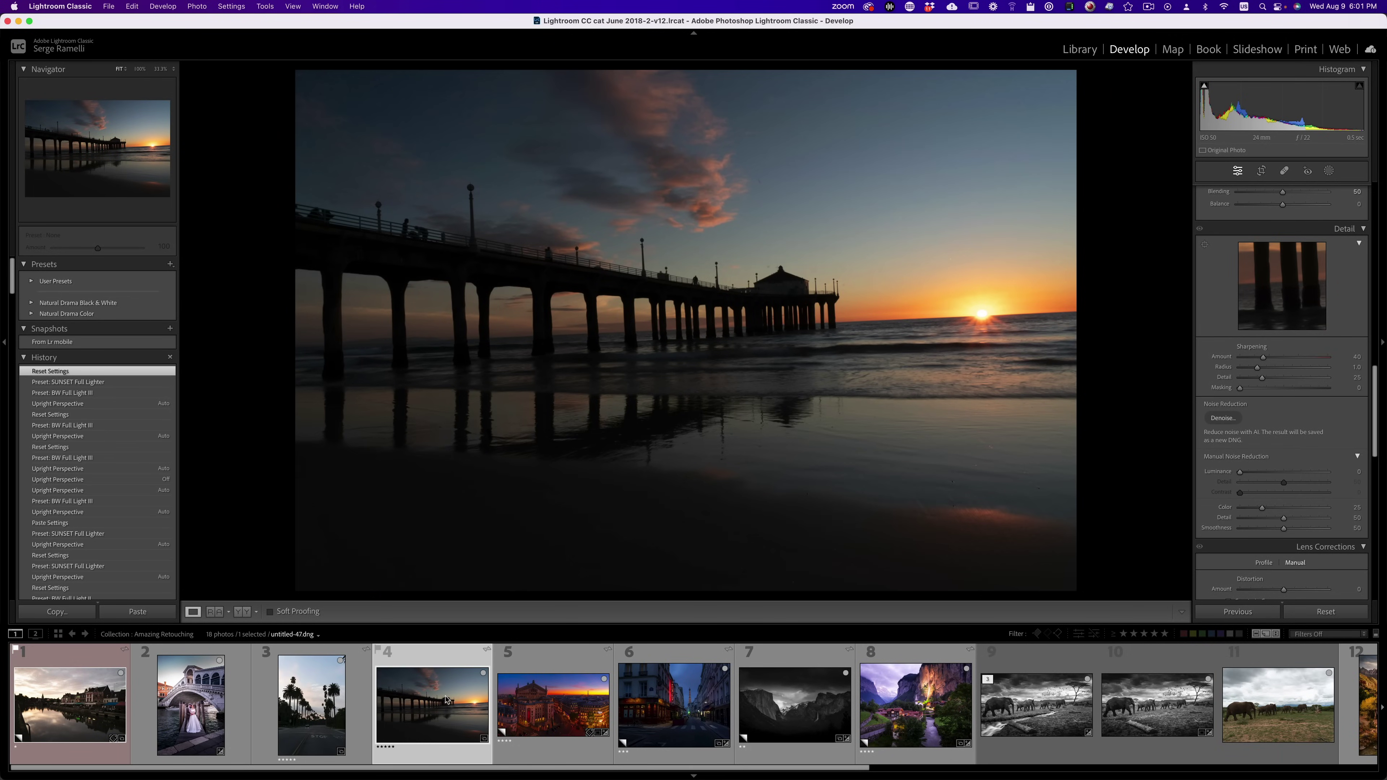
{"action": "left_click", "coordinate": [32, 313]}
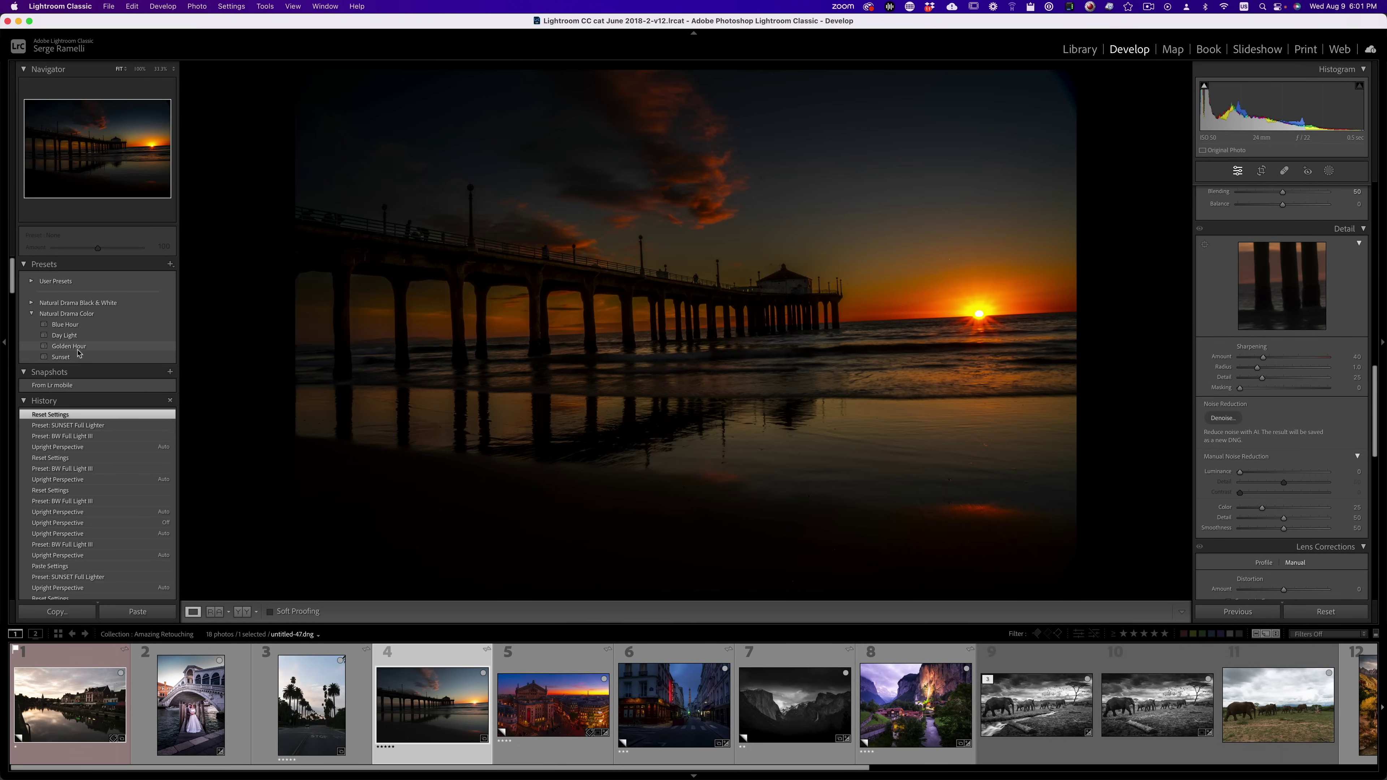
{"action": "left_click", "coordinate": [78, 356]}
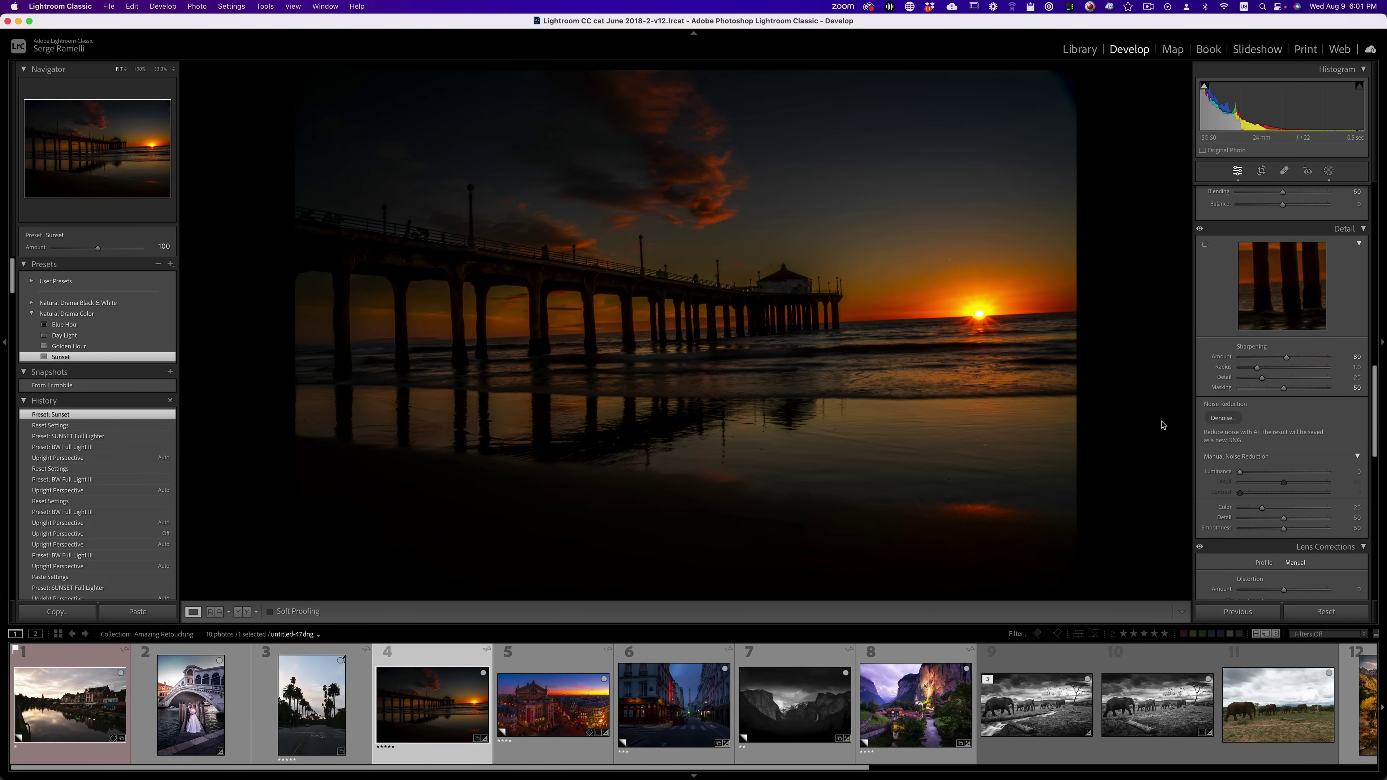
Step: Set Blacks to −20 and Exposure to +0.75, and straighten the horizon by 2.74°
{"action": "left_click_drag", "start_coordinate": [1372, 376], "coordinate": [1362, 116]}
{"action": "left_click_drag", "start_coordinate": [1269, 353], "coordinate": [1275, 356]}
{"action": "left_click_drag", "start_coordinate": [1284, 300], "coordinate": [1290, 299]}
{"action": "left_click", "coordinate": [1261, 171]}
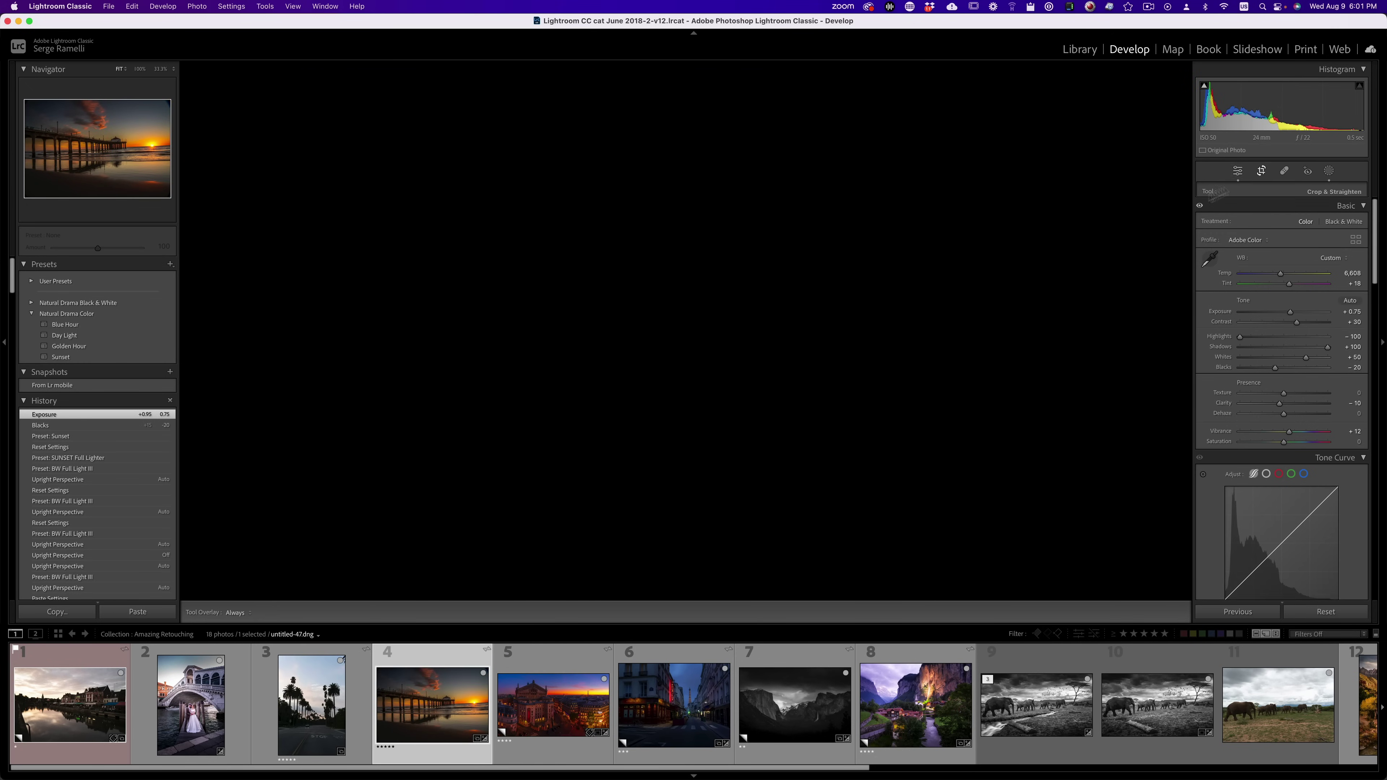
{"action": "left_click_drag", "start_coordinate": [1105, 234], "coordinate": [1106, 248]}
{"action": "key", "text": "Return"}
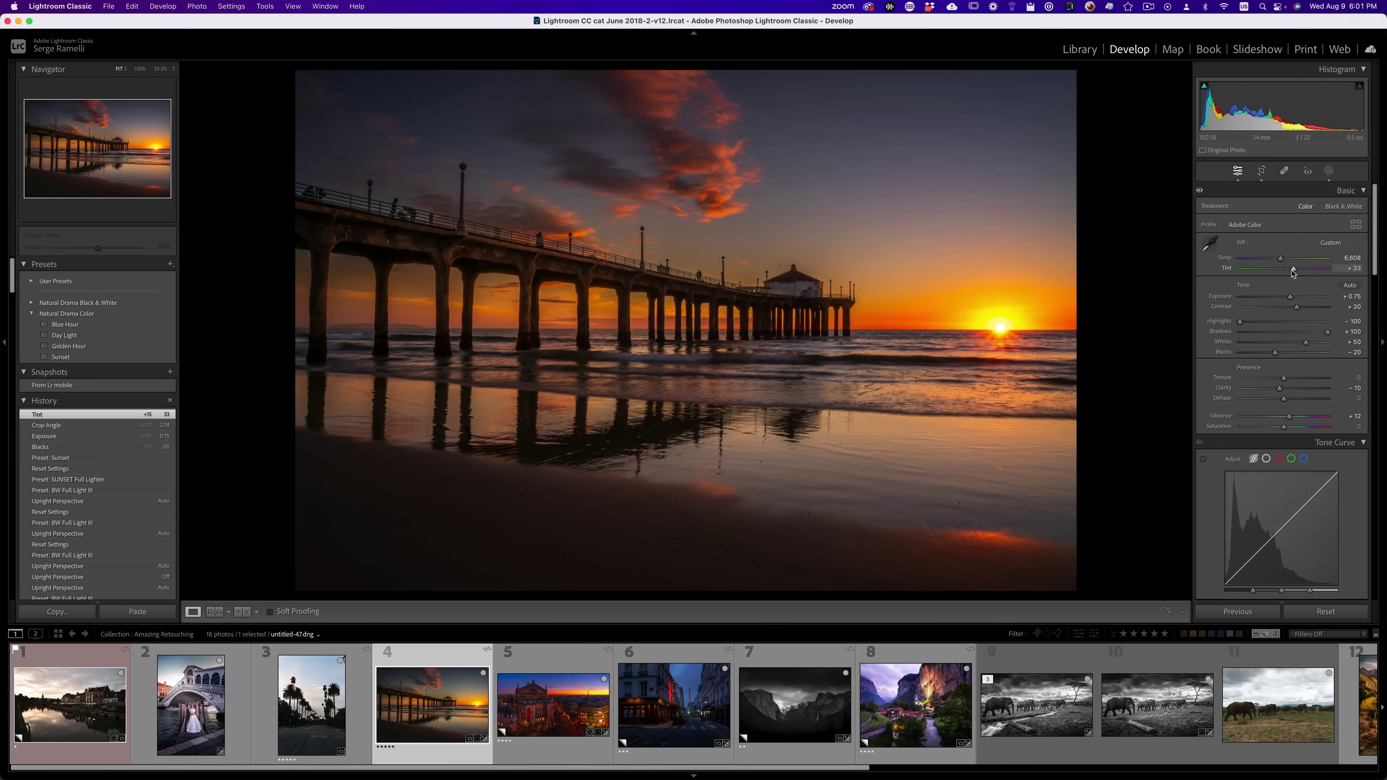
Step: Give the palm-lined street photo the Sunset preset with Contrast +50 and Vibrance +25
{"action": "key", "text": "Left"}
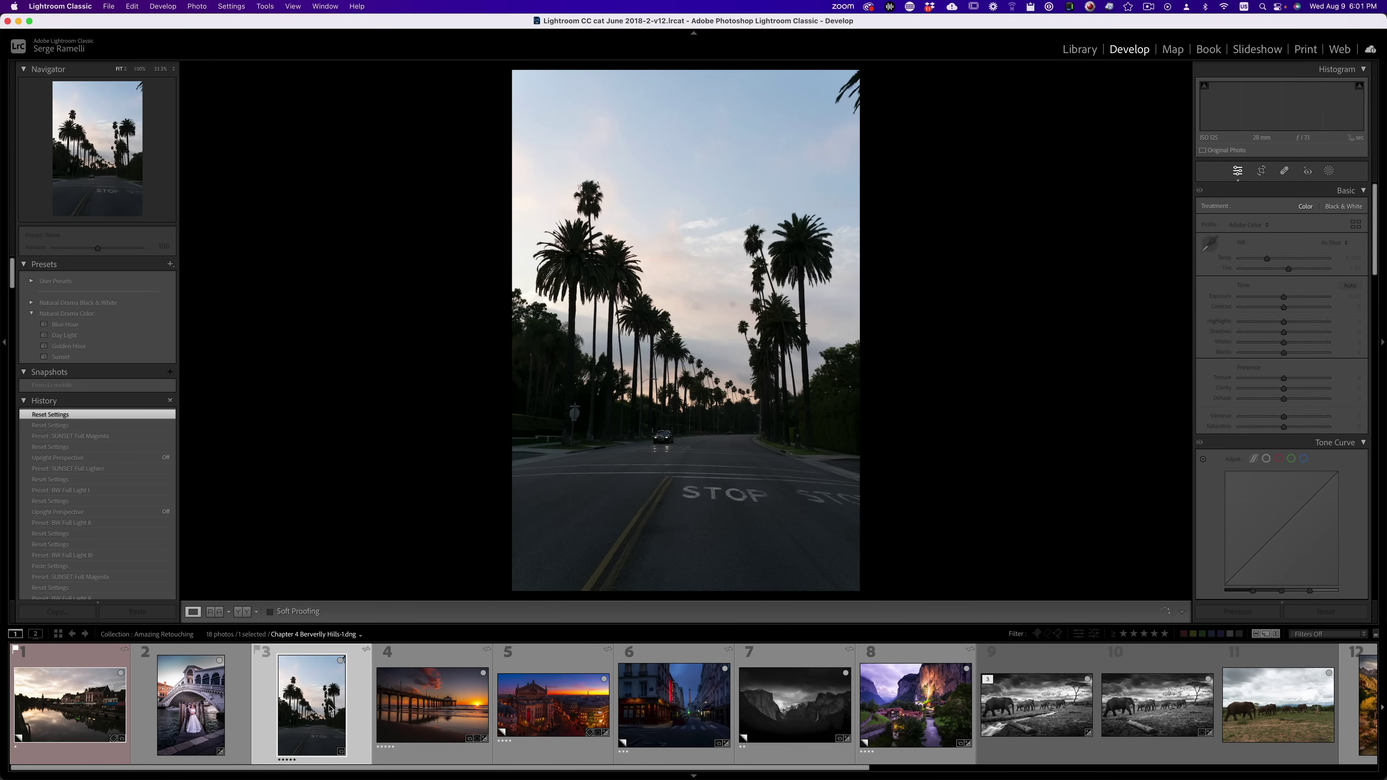
{"action": "left_click", "coordinate": [99, 357]}
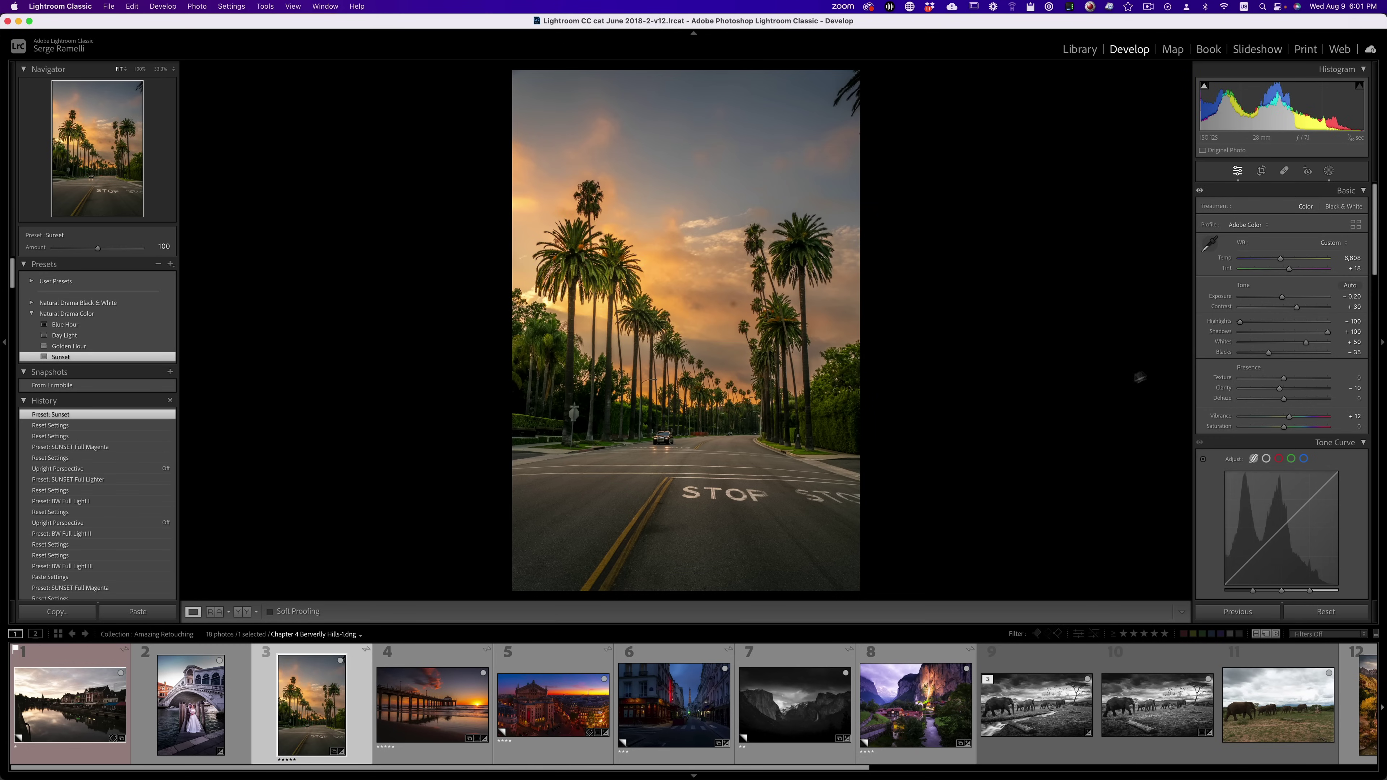
{"action": "left_click_drag", "start_coordinate": [1310, 310], "coordinate": [1319, 309]}
{"action": "left_click_drag", "start_coordinate": [1288, 420], "coordinate": [1292, 422]}
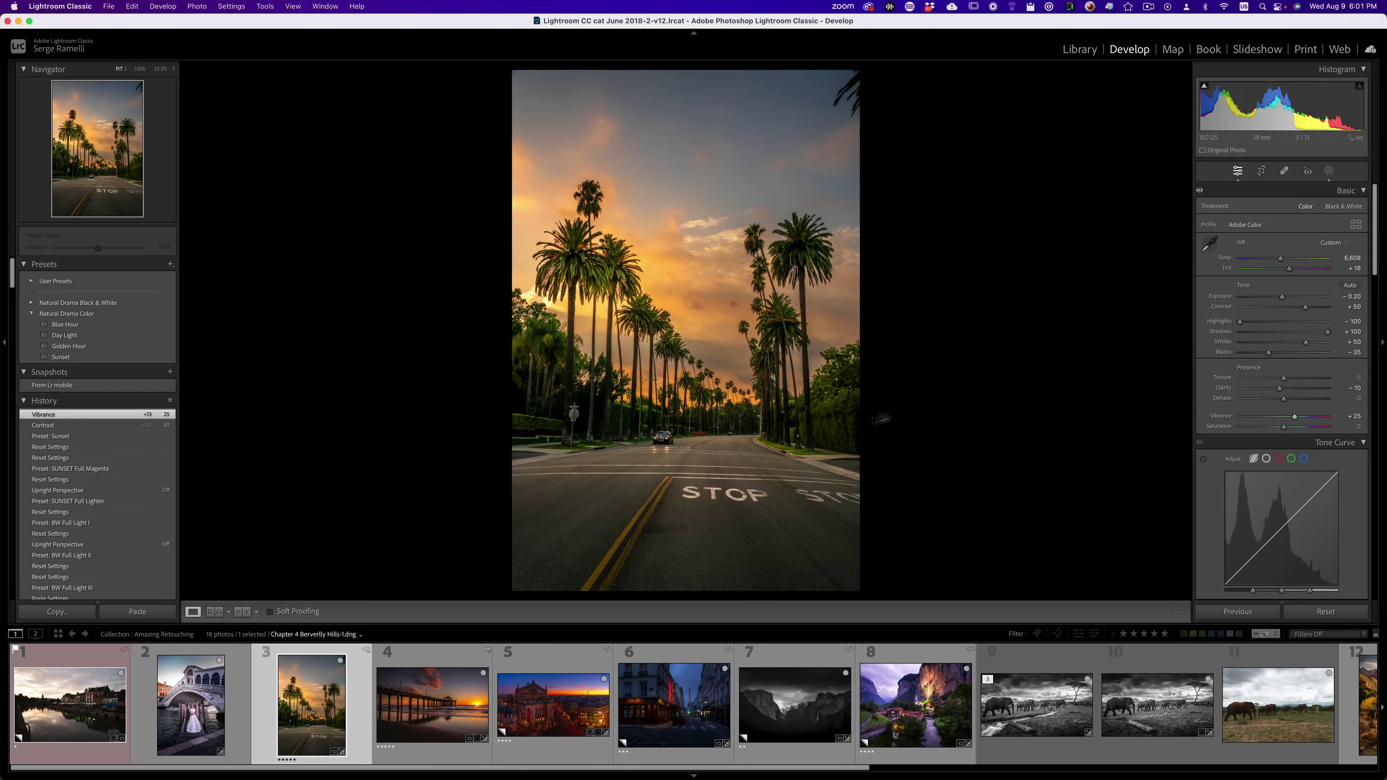
Step: Try the Golden Hour preset on the Village Sunset photo, then reset it to defaults
{"action": "left_click", "coordinate": [70, 704]}
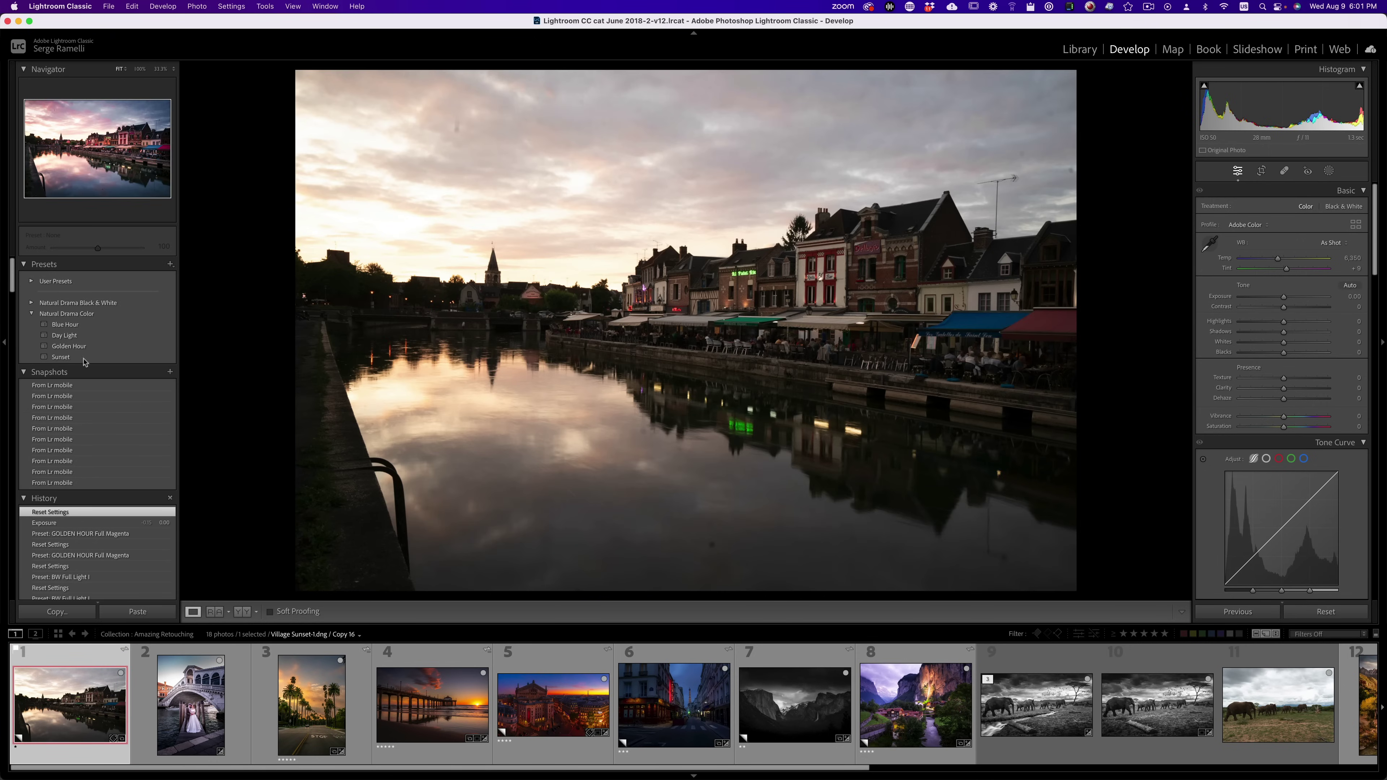
{"action": "left_click", "coordinate": [86, 348]}
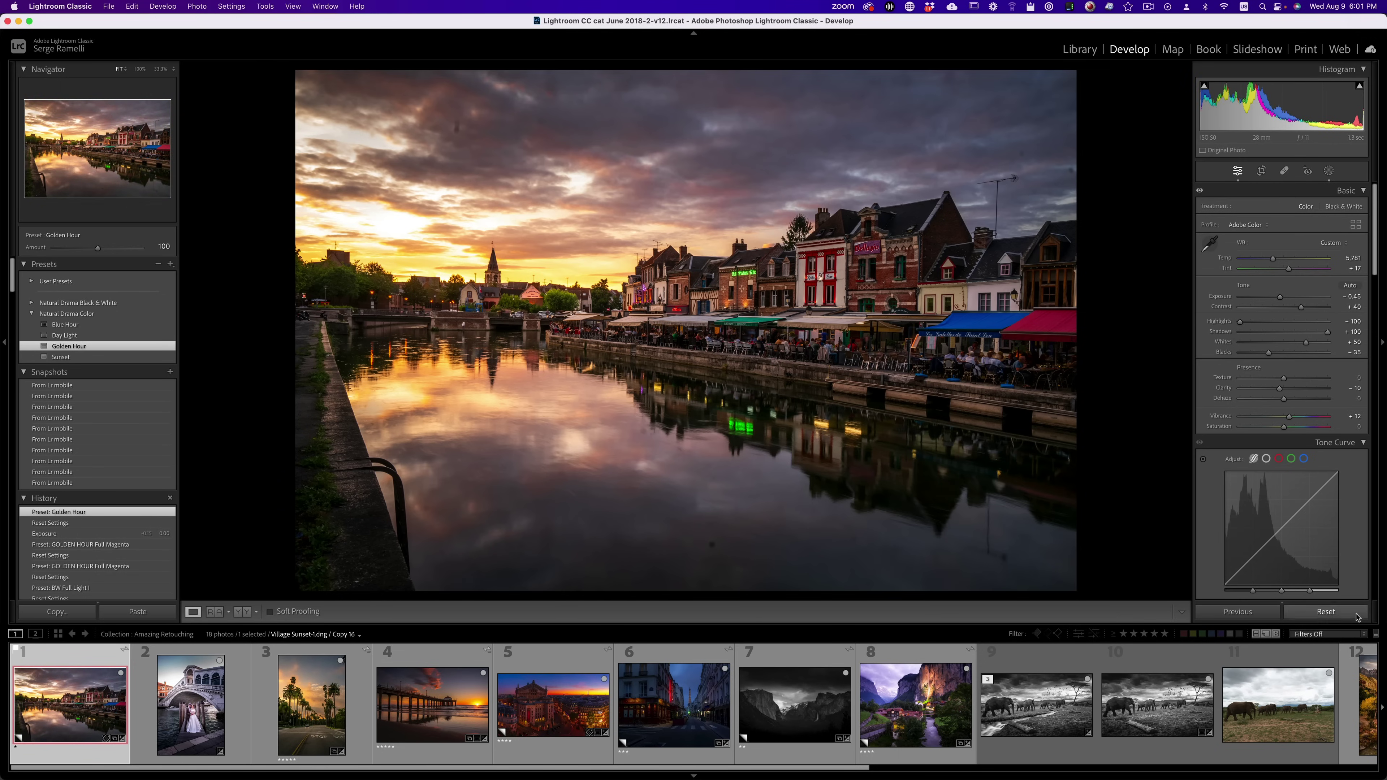
{"action": "left_click", "coordinate": [1325, 612]}
{"action": "left_click", "coordinate": [85, 347]}
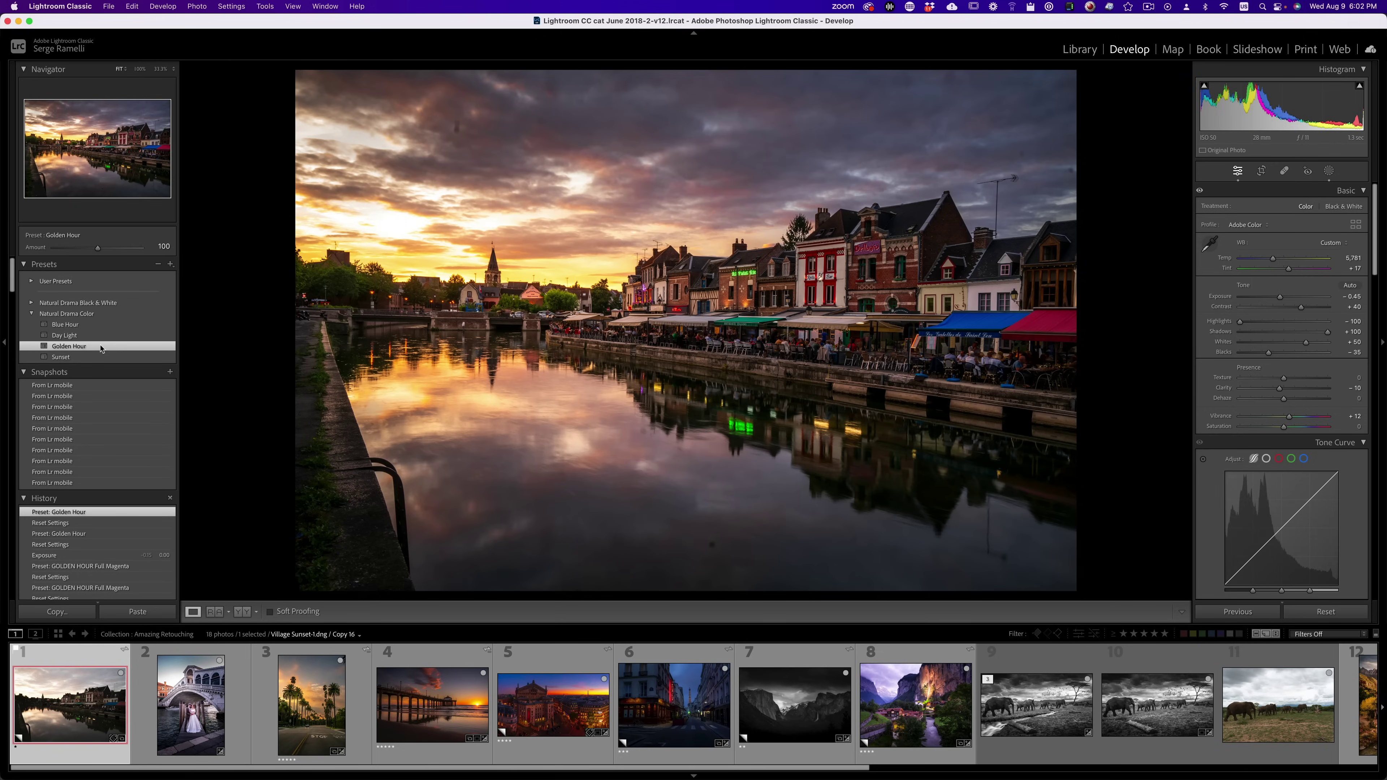
{"action": "left_click", "coordinate": [1326, 612]}
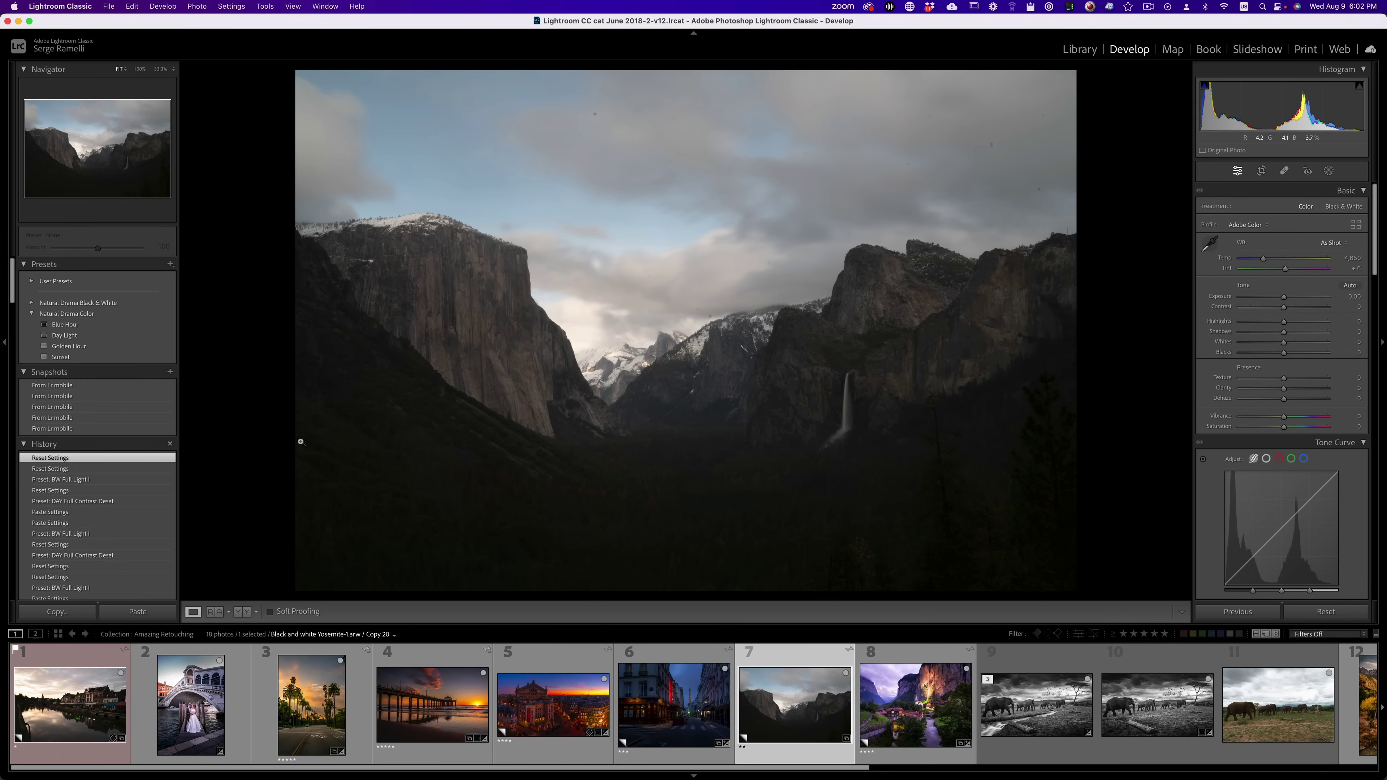
Step: Apply Natural Drama BW Full Light I to the Yosemite valley photo and set Exposure to +0.25
{"action": "left_click", "coordinate": [31, 303]}
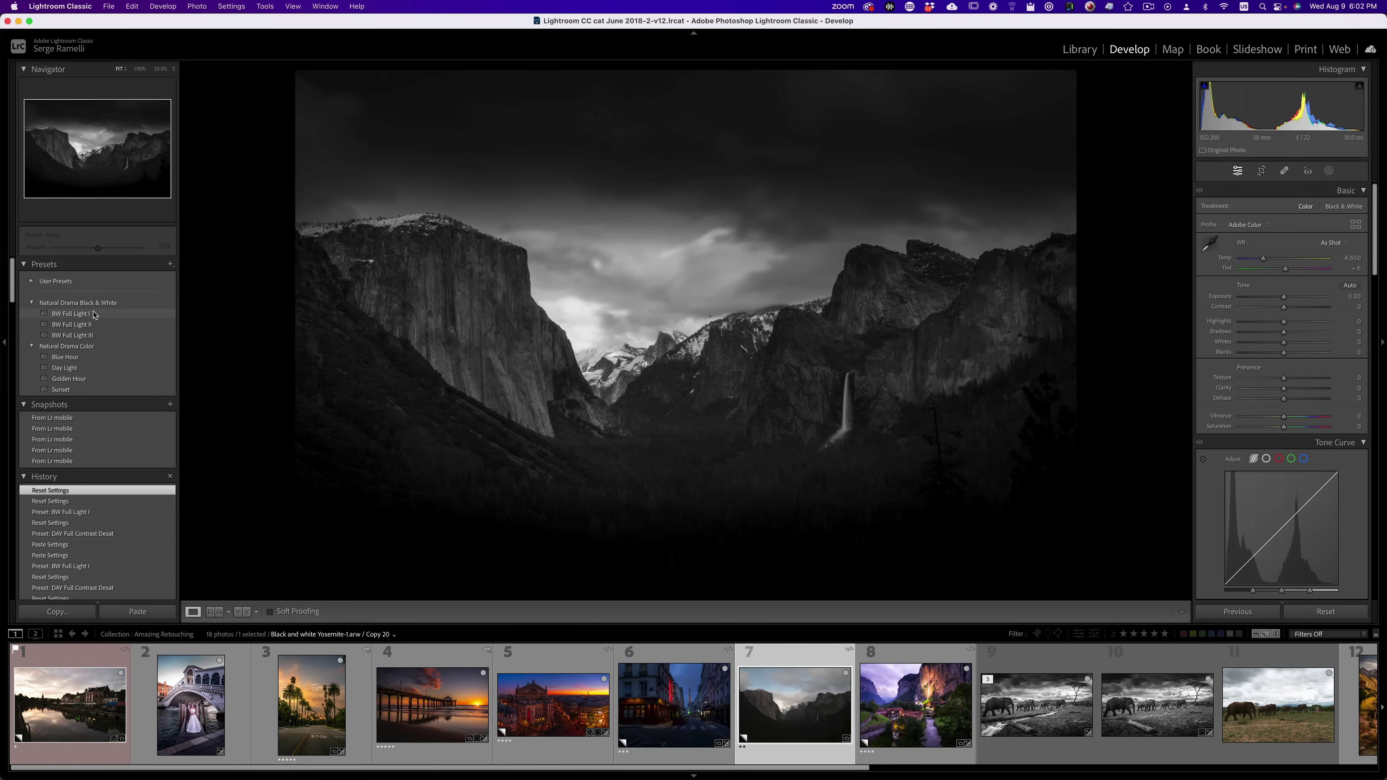
{"action": "left_click", "coordinate": [96, 313]}
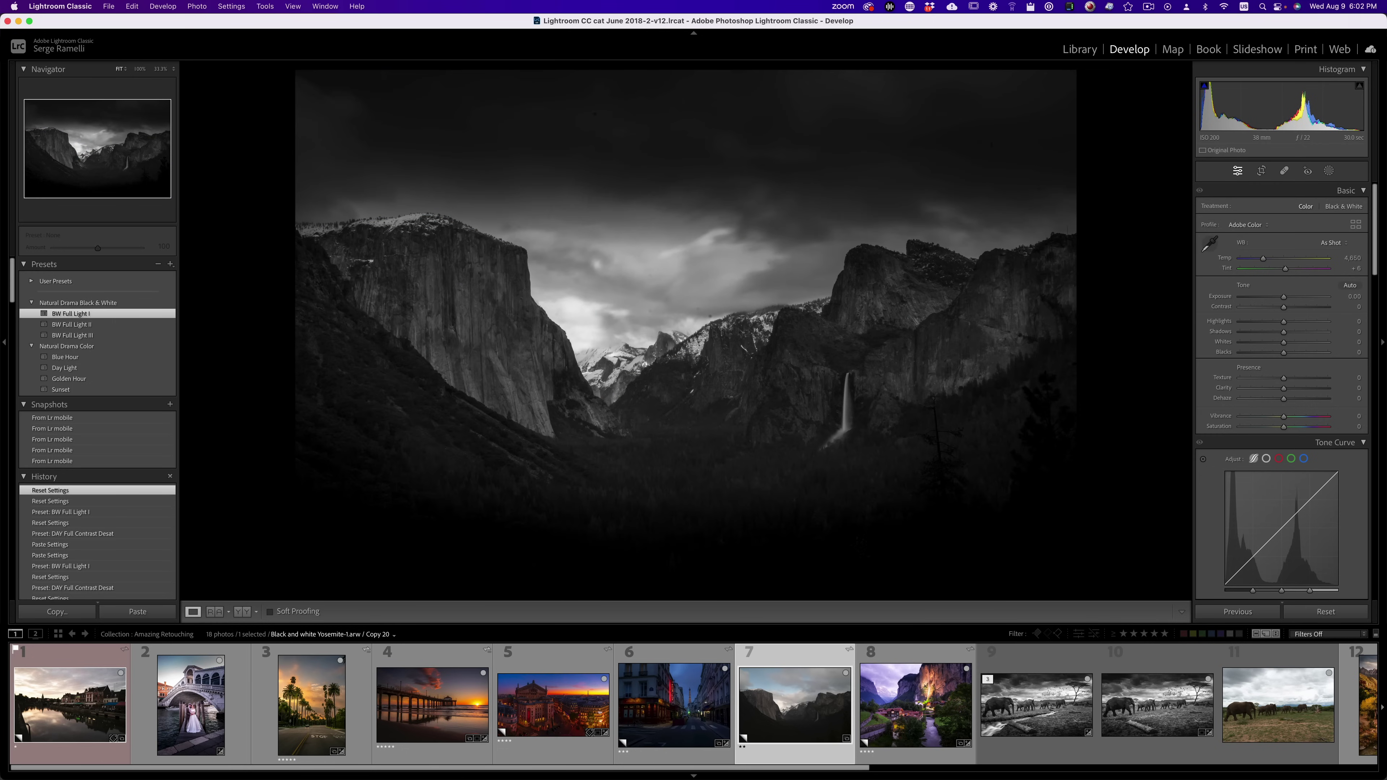
{"action": "left_click_drag", "start_coordinate": [1284, 297], "coordinate": [1287, 297]}
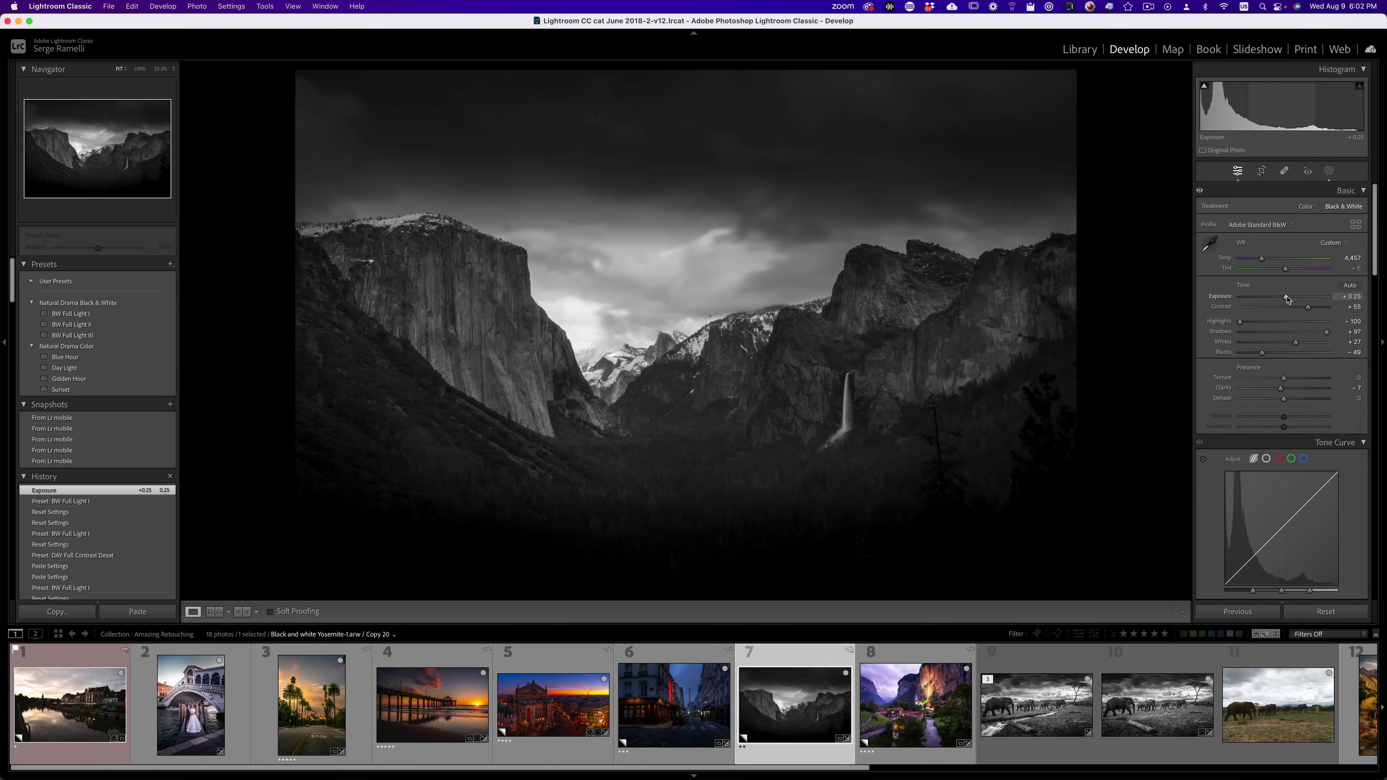